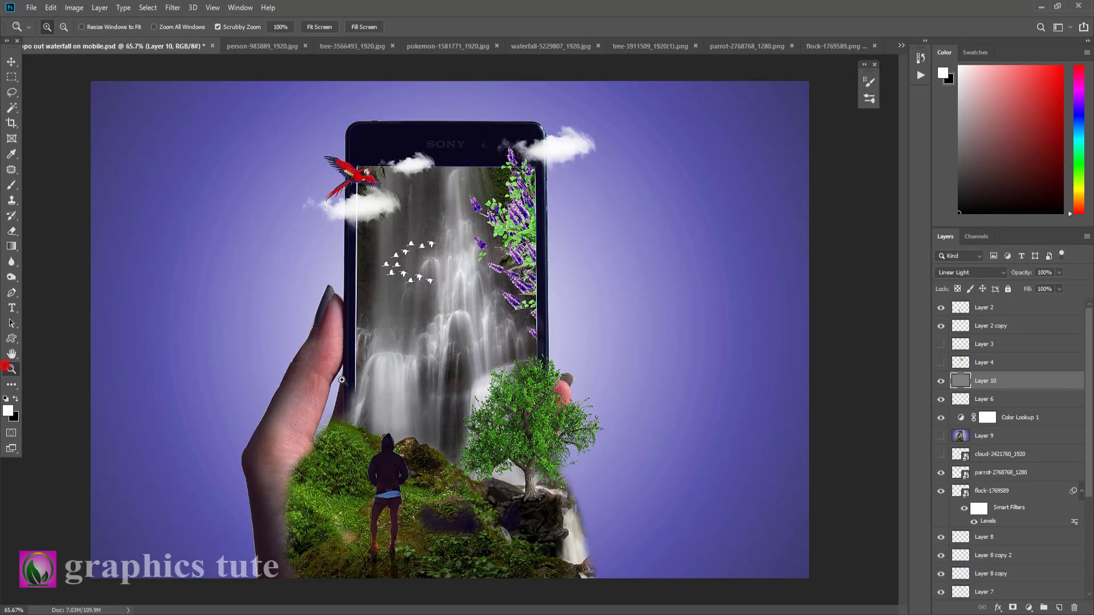
# Zoom out to view the whole finished phone-and-waterfall composite.
pyautogui.moveTo(626, 348); pyautogui.dragTo(626, 337)
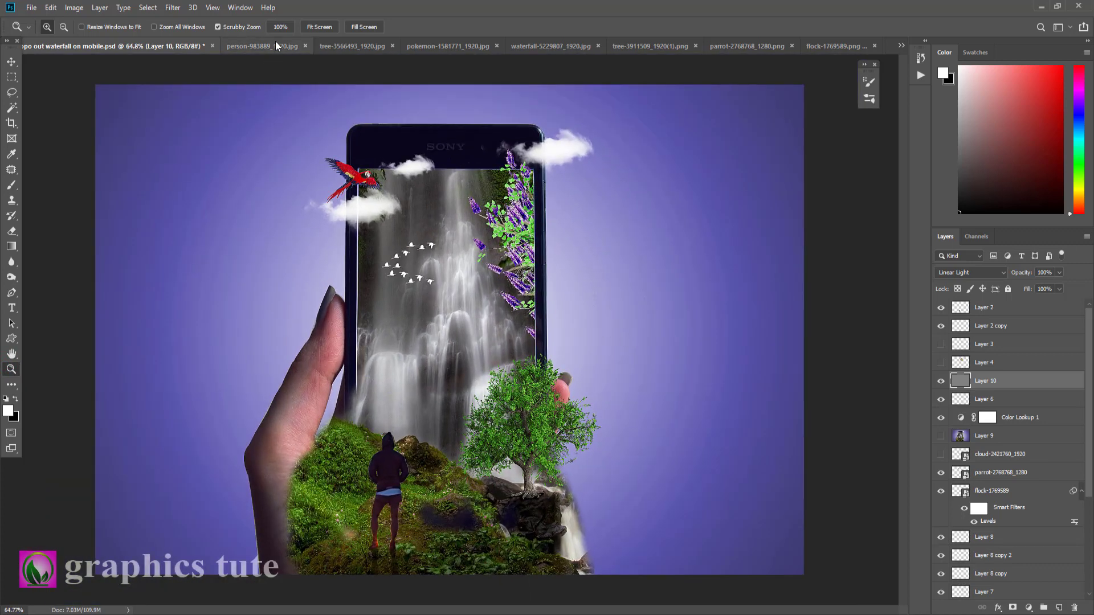
# Go to the pokemon-1581771_1920.jpg photo, unlock its Background layer and zoom in on the hand.
pyautogui.click(275, 45)
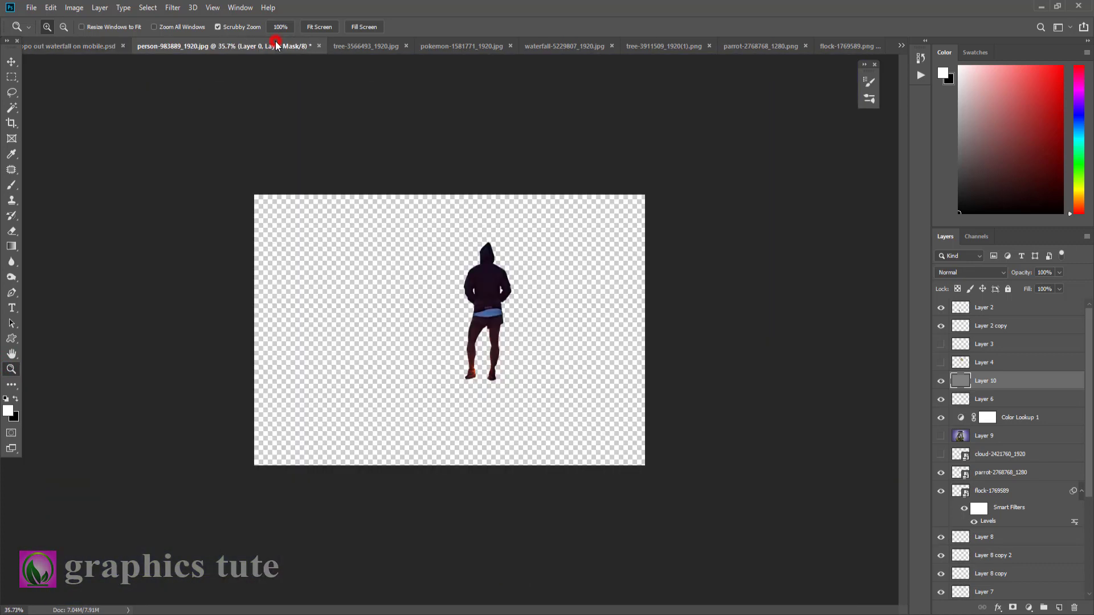
pyautogui.click(382, 47)
pyautogui.click(442, 45)
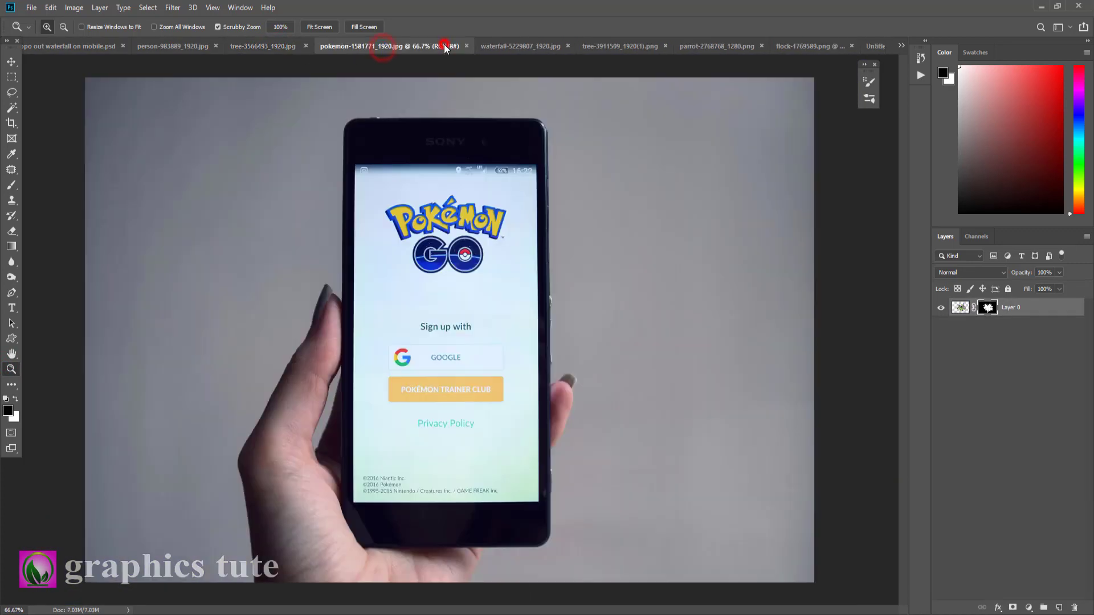
pyautogui.click(1074, 308)
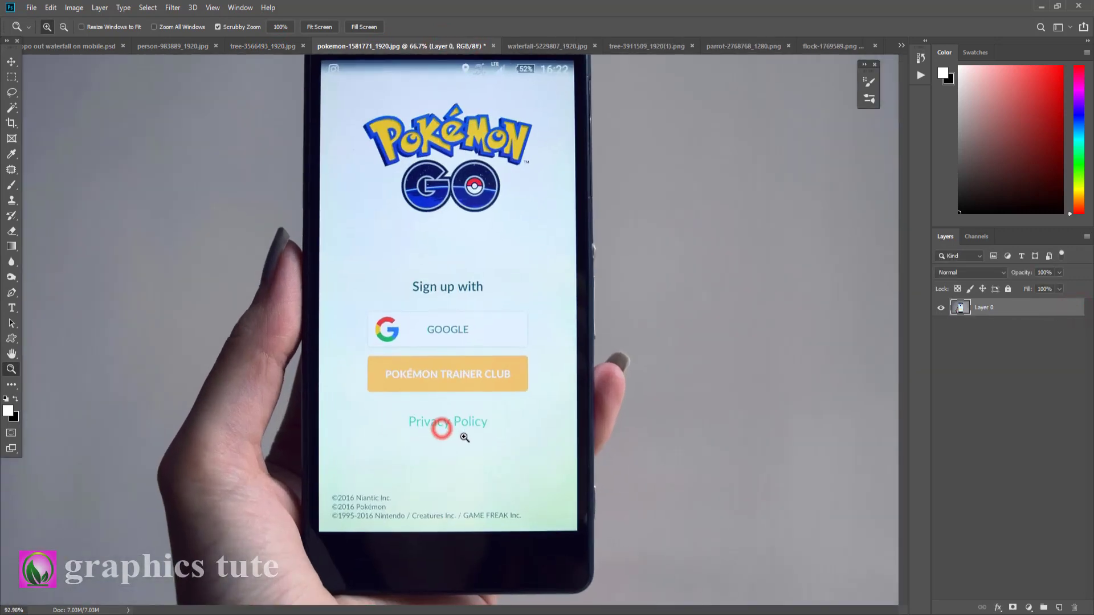
pyautogui.moveTo(446, 431); pyautogui.dragTo(475, 434)
pyautogui.moveTo(344, 463)
pyautogui.mouseDown()
pyautogui.moveTo(403, 369)
pyautogui.moveTo(396, 360)
pyautogui.mouseUp()
# Pen-trace a path from the wrist up the fingers to the phone's top edge.
pyautogui.click(11, 292)
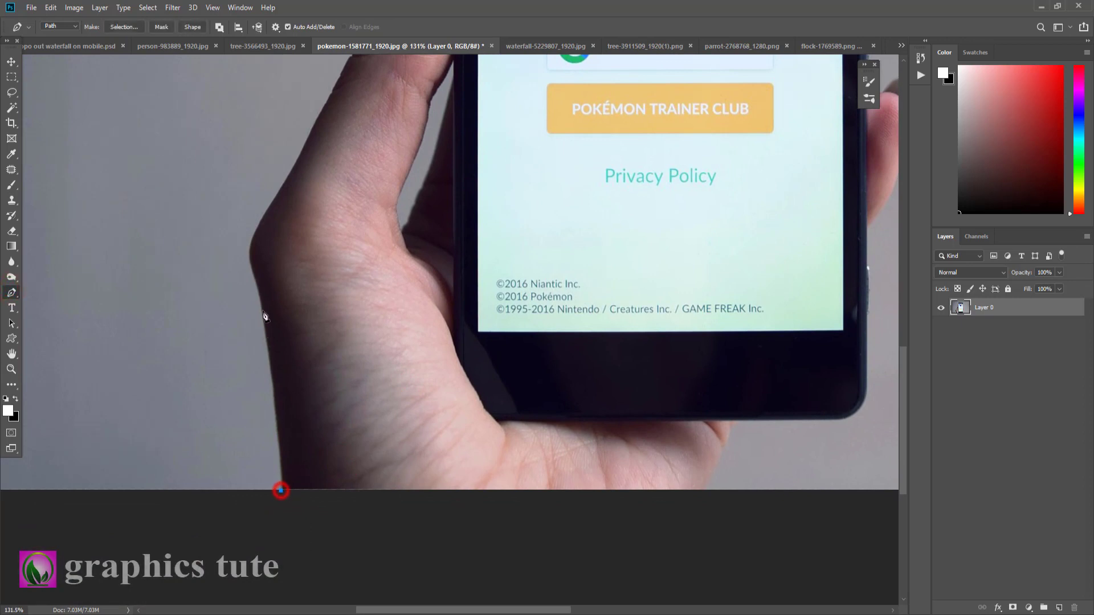
pyautogui.moveTo(257, 282); pyautogui.dragTo(234, 259)
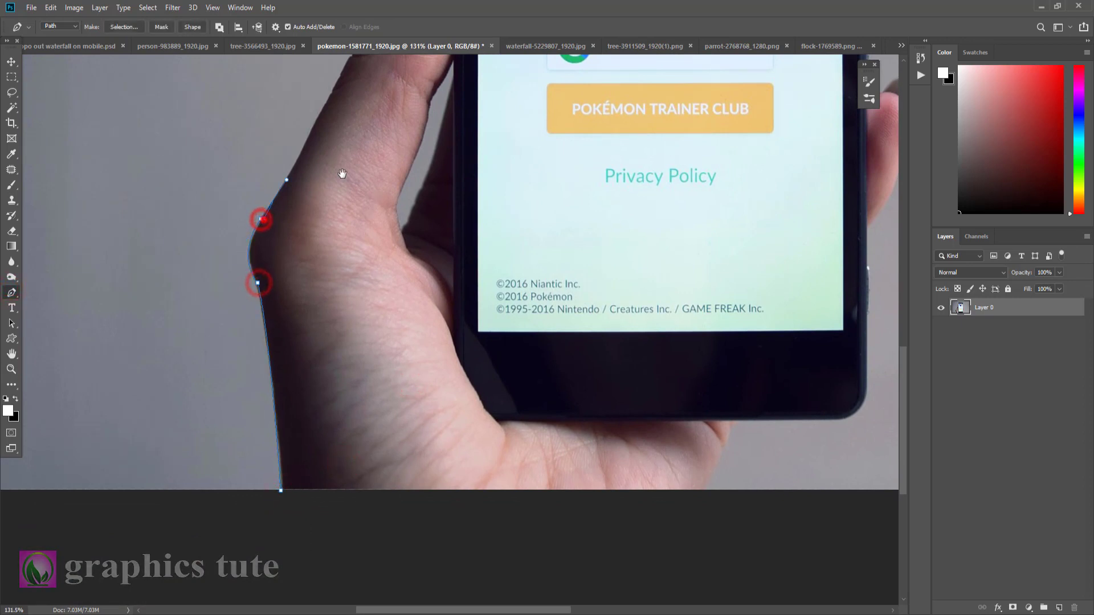
pyautogui.moveTo(263, 221); pyautogui.dragTo(212, 383)
pyautogui.click(285, 250)
pyautogui.click(300, 220)
pyautogui.click(334, 171)
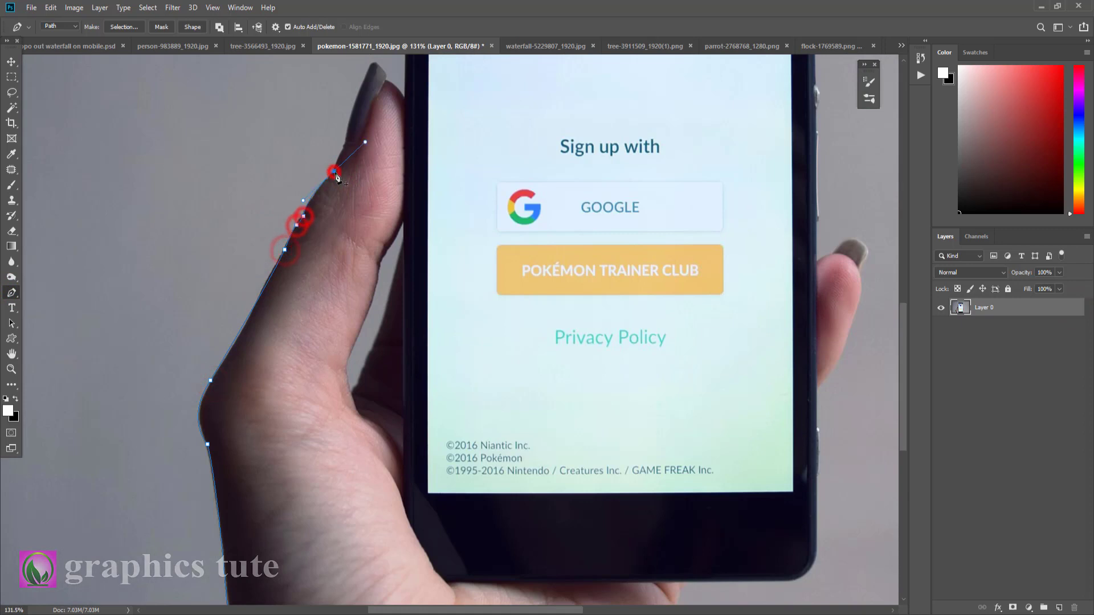
pyautogui.click(346, 132)
pyautogui.moveTo(349, 139); pyautogui.dragTo(293, 285)
pyautogui.moveTo(319, 85); pyautogui.dragTo(301, 382)
pyautogui.click(336, 228)
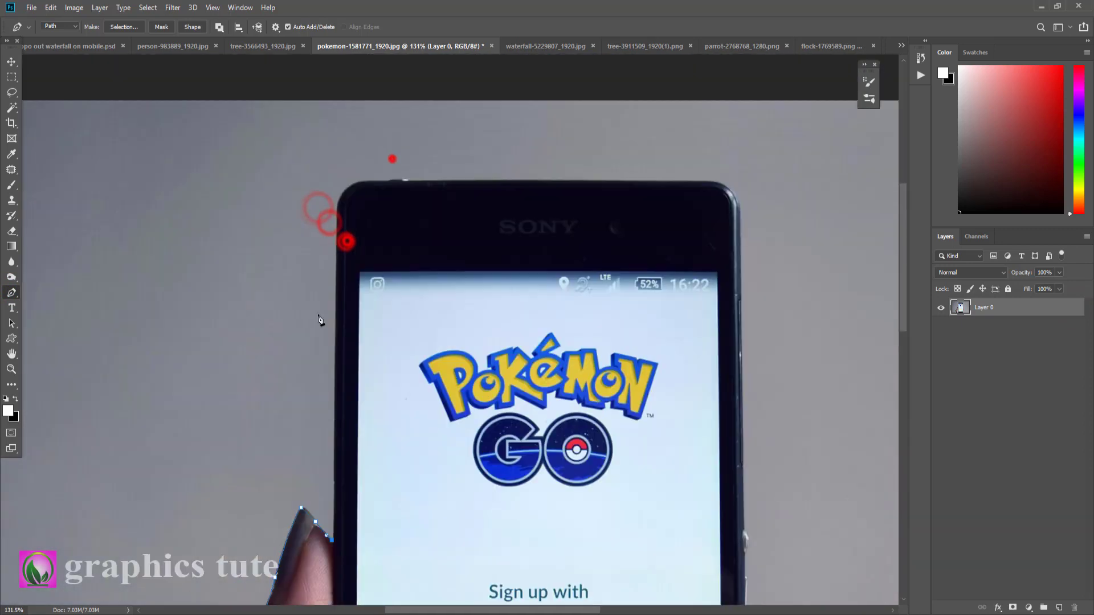
pyautogui.moveTo(395, 180); pyautogui.dragTo(465, 190)
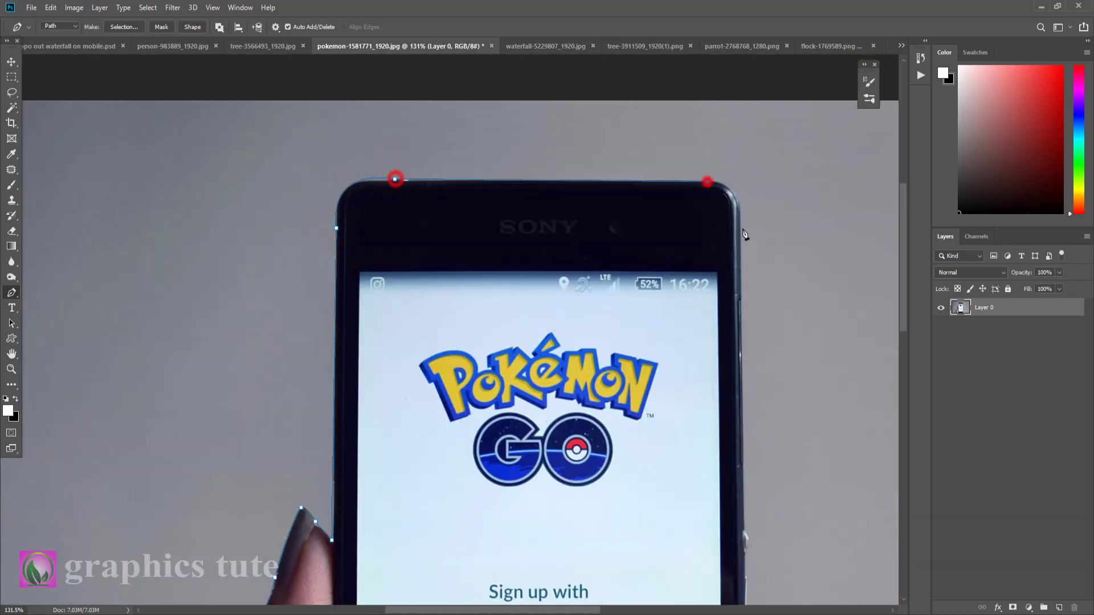
# Continue the path past the phone's top-right corner and around the thumb.
pyautogui.click(742, 231)
pyautogui.moveTo(820, 391); pyautogui.dragTo(733, 60)
pyautogui.click(660, 350)
pyautogui.click(677, 344)
pyautogui.moveTo(709, 338); pyautogui.dragTo(728, 355)
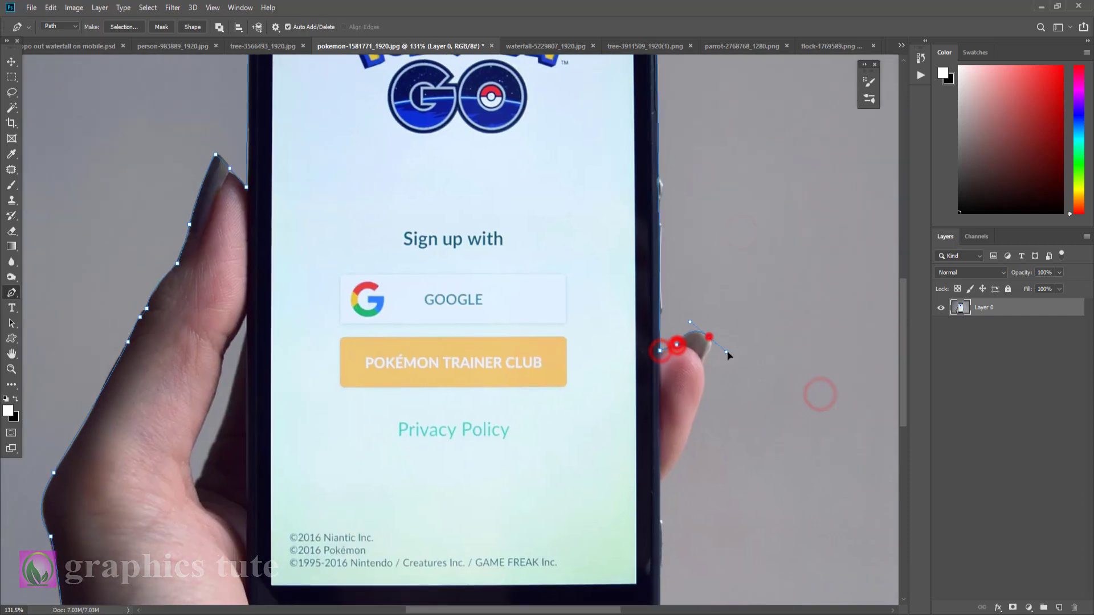
pyautogui.click(703, 363)
pyautogui.click(693, 422)
pyautogui.moveTo(730, 491); pyautogui.dragTo(759, 261)
# Finish the path down the phone and wrist, convert it to a selection, and add a layer mask.
pyautogui.moveTo(688, 252); pyautogui.dragTo(660, 279)
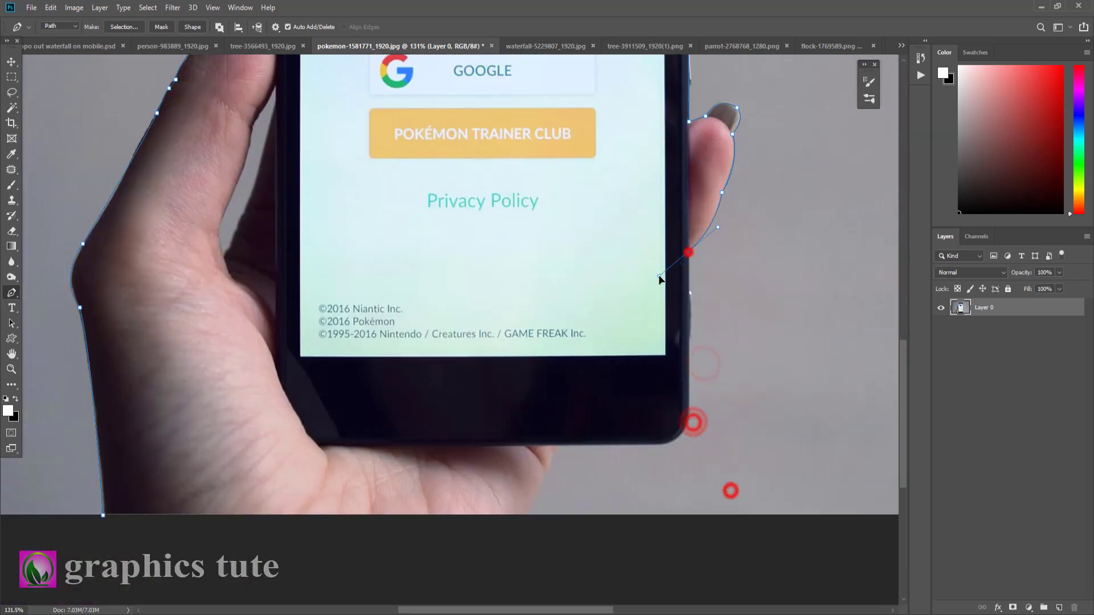
pyautogui.click(688, 403)
pyautogui.click(648, 443)
pyautogui.click(560, 445)
pyautogui.moveTo(526, 516); pyautogui.dragTo(510, 537)
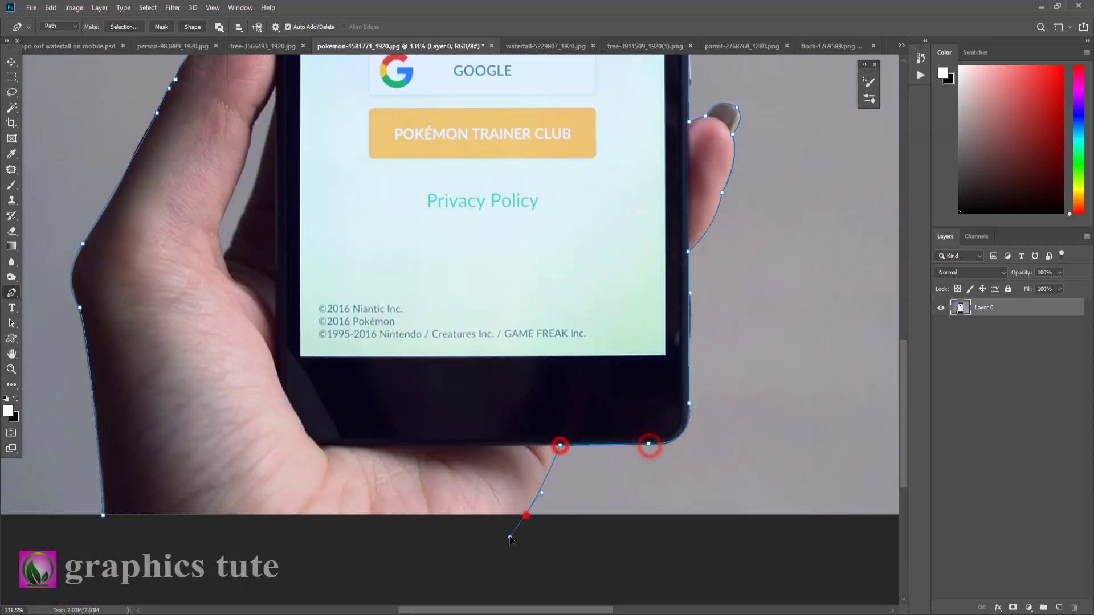
pyautogui.click(606, 165)
pyautogui.click(1013, 607)
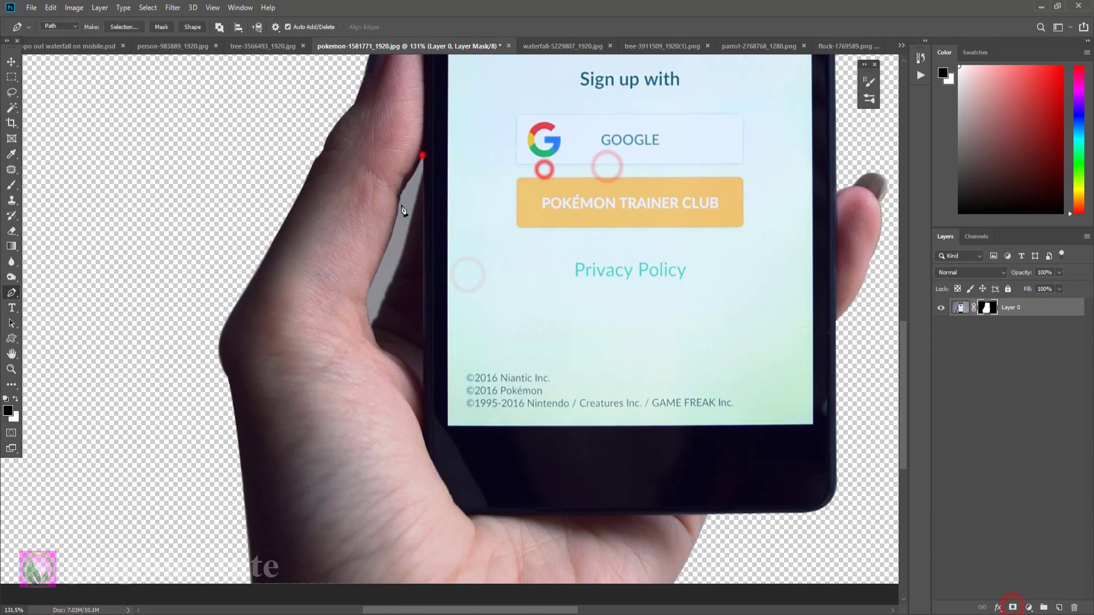
# Pen-trace the grey gap beside the phone edge and turn it into a selection.
pyautogui.click(422, 155)
pyautogui.click(400, 193)
pyautogui.click(368, 288)
pyautogui.moveTo(371, 325); pyautogui.dragTo(390, 292)
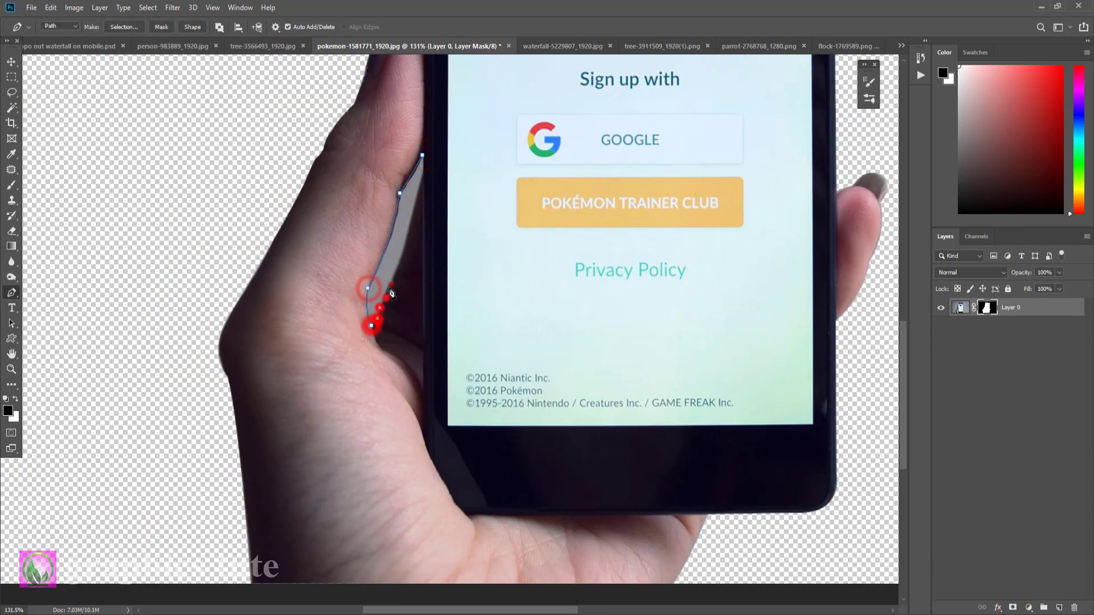
pyautogui.rightClick(408, 198)
pyautogui.click(444, 262)
pyautogui.click(603, 164)
pyautogui.click(12, 185)
# Paint black over the gap on the mask with the Brush, then deselect and zoom out.
pyautogui.click(59, 27)
pyautogui.doubleClick(43, 120)
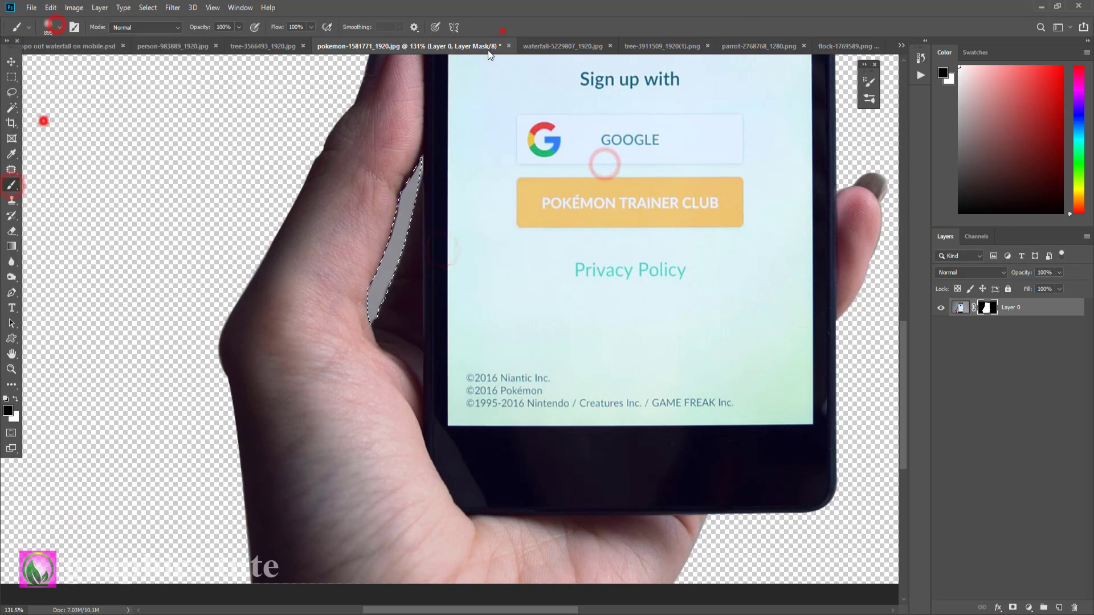
pyautogui.moveTo(398, 170); pyautogui.dragTo(393, 276)
pyautogui.press('z')
pyautogui.keyDown('alt'); pyautogui.click(393, 276); pyautogui.keyUp('alt')
pyautogui.keyDown('alt'); pyautogui.click(508, 303); pyautogui.keyUp('alt')
# Apply the layer mask to Layer 0 and zoom in on the phone screen.
pyautogui.rightClick(986, 308)
pyautogui.click(1013, 345)
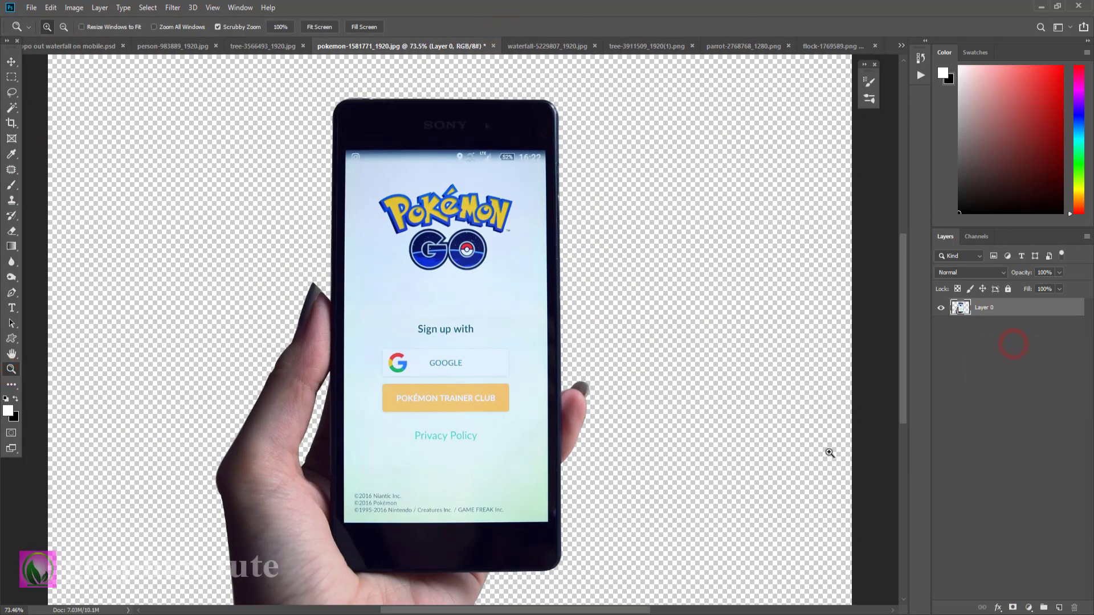
pyautogui.click(405, 317)
pyautogui.click(439, 386)
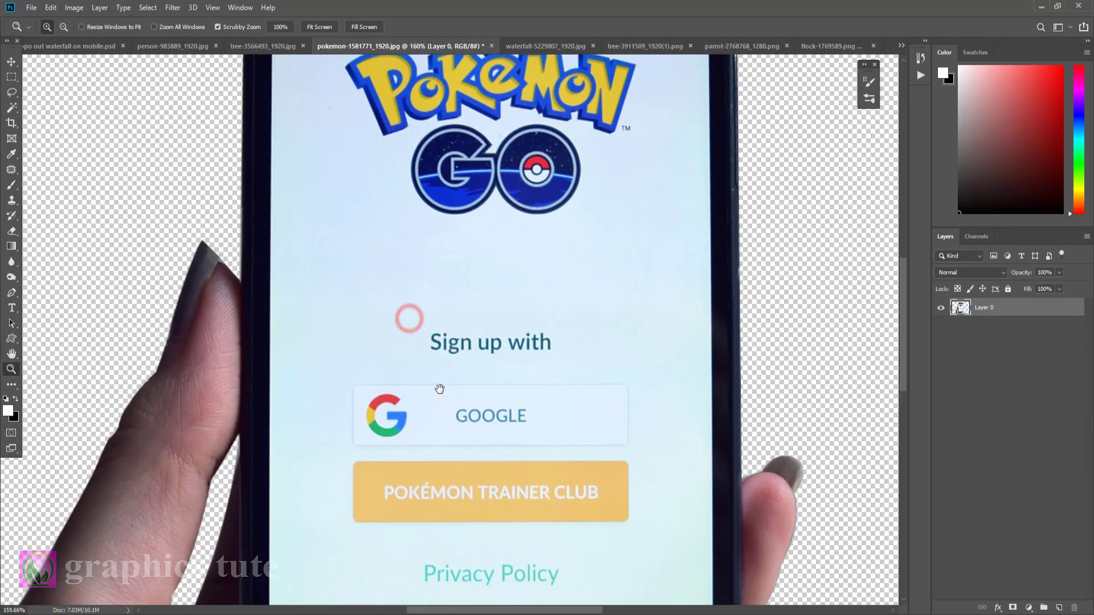
pyautogui.click(467, 291)
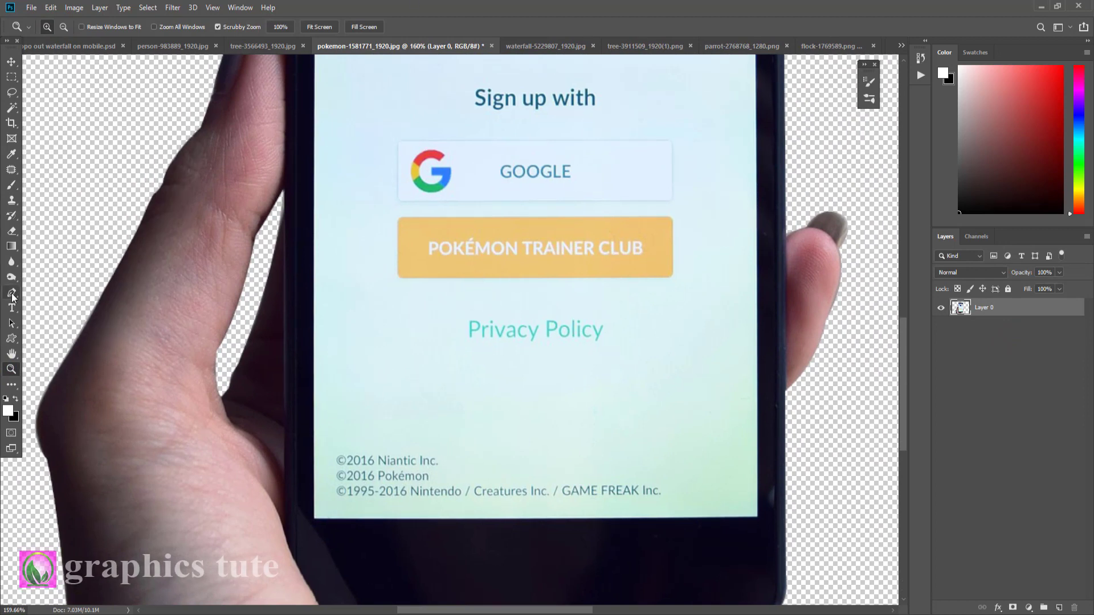
pyautogui.click(12, 294)
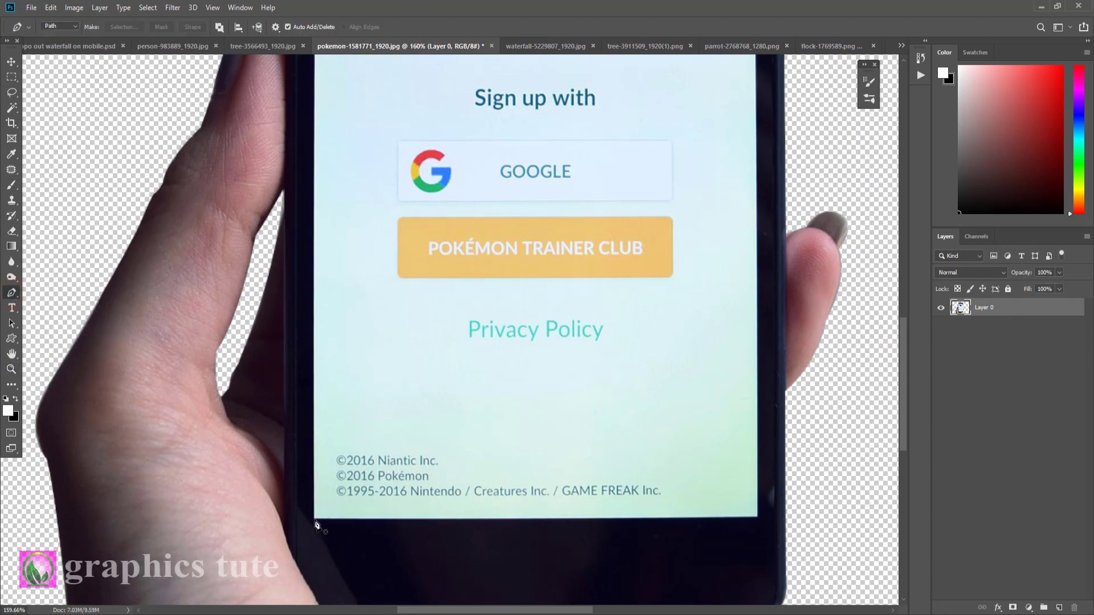
# Pen-trace a closed path around the four corners of the phone screen.
pyautogui.click(314, 520)
pyautogui.moveTo(397, 250); pyautogui.dragTo(410, 462)
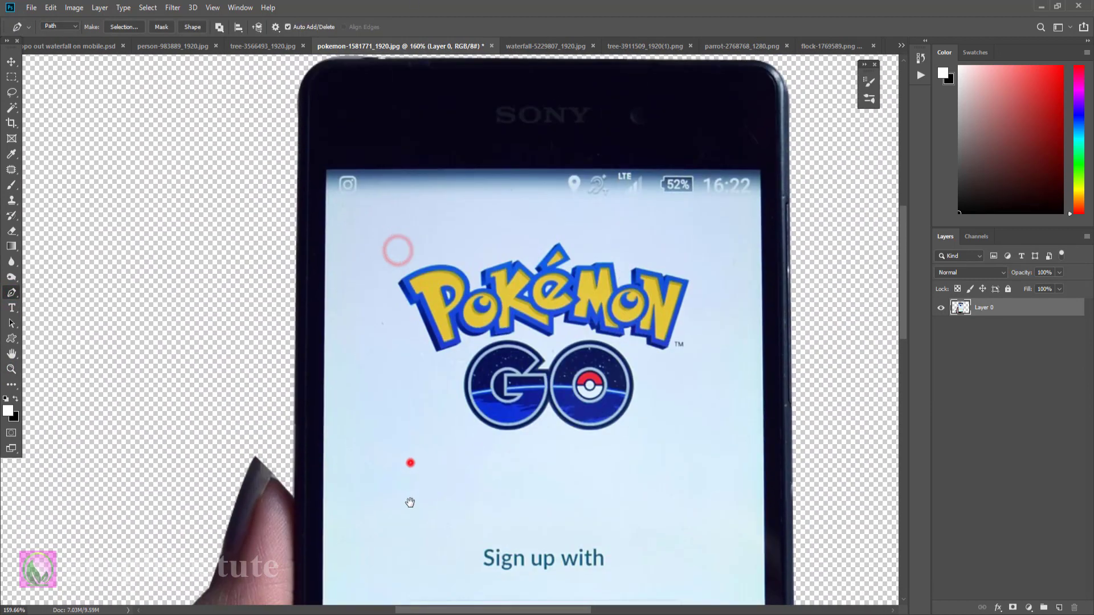
pyautogui.click(327, 172)
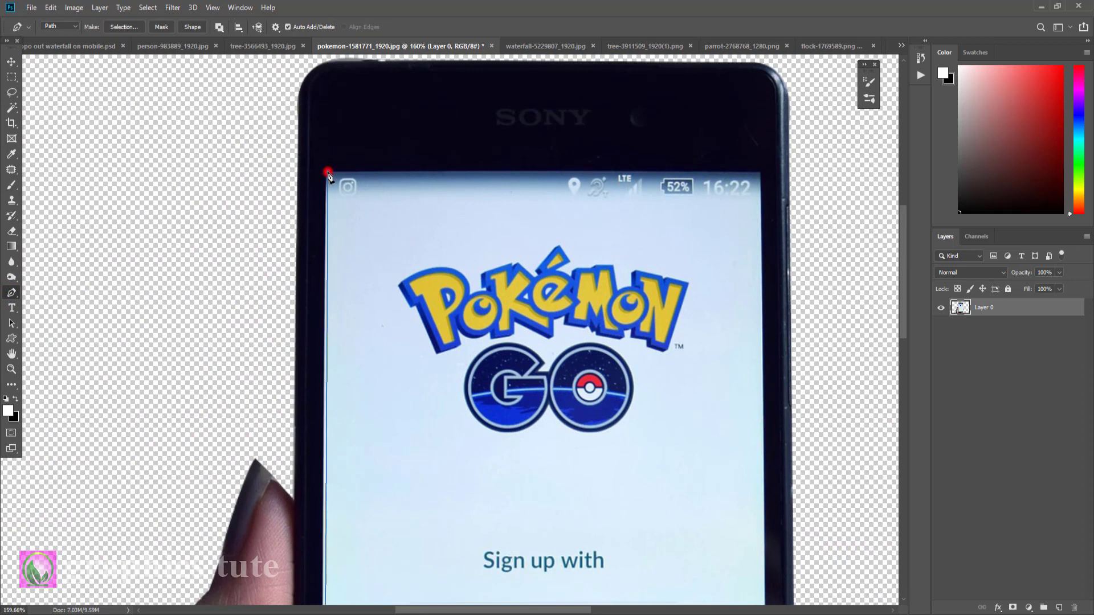
pyautogui.hotkey('ctrl', 'z')
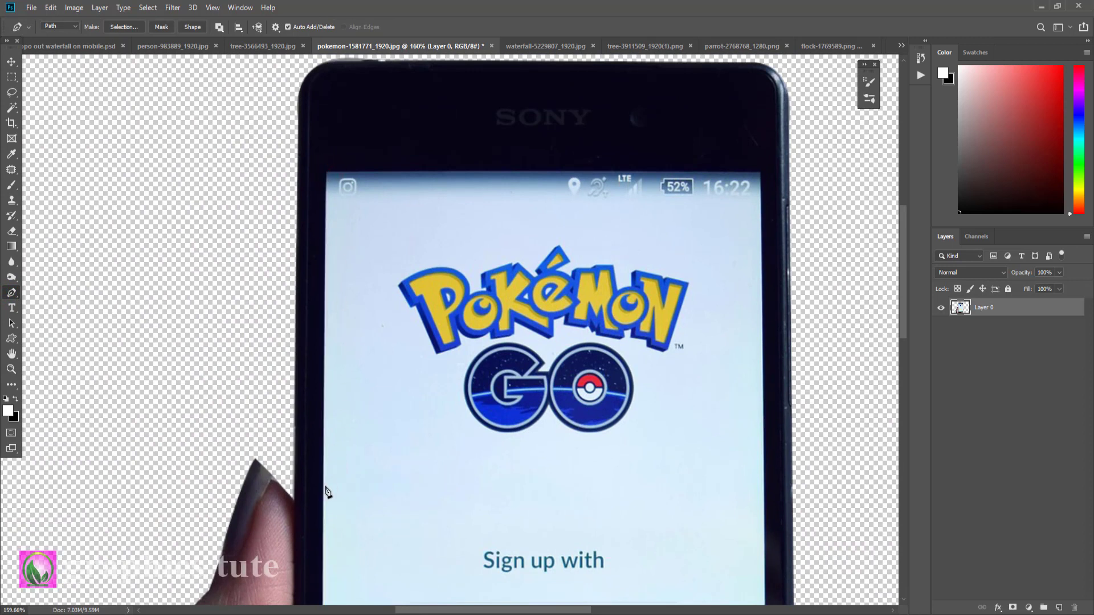
pyautogui.click(327, 176)
pyautogui.click(756, 175)
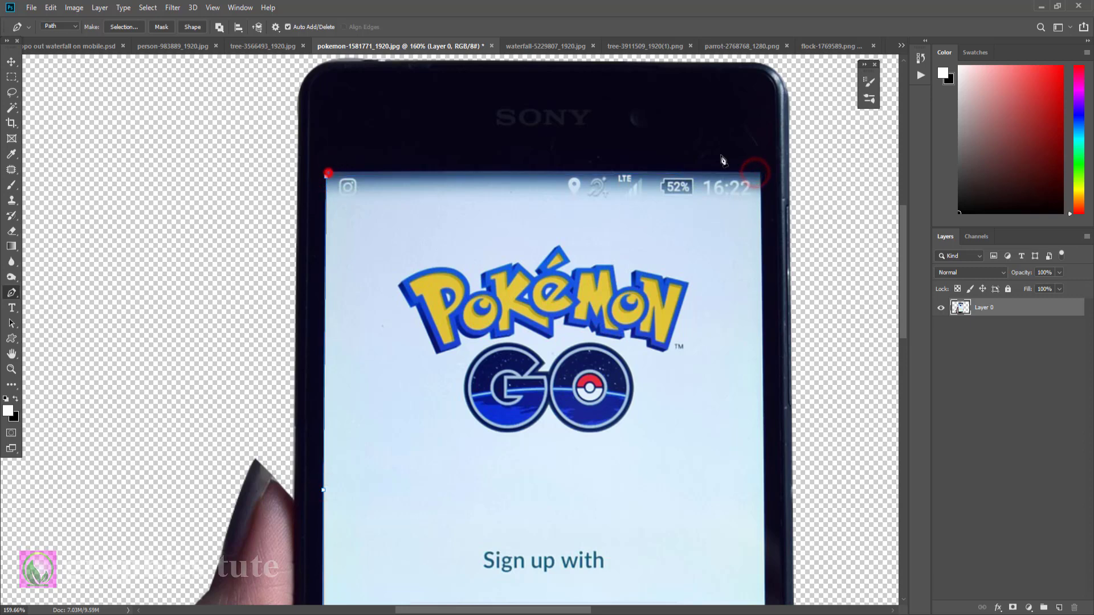
pyautogui.scroll(-10, 709, 366)
pyautogui.click(691, 475)
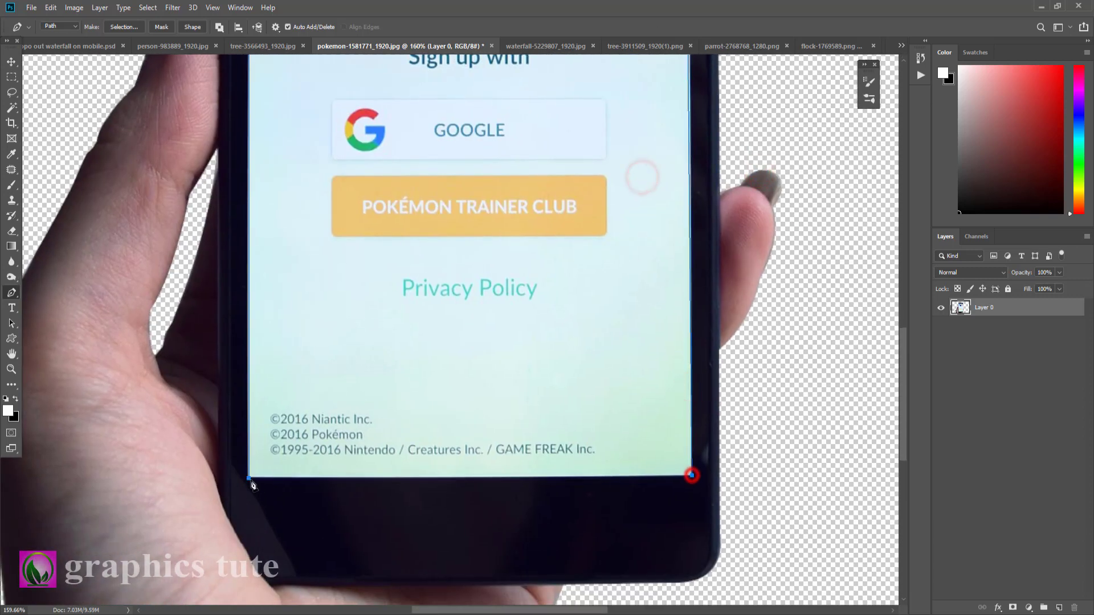
pyautogui.click(249, 478)
# Make a selection from the screen path, copy it to Layer 1 with Layer via Copy, and zoom out.
pyautogui.rightClick(410, 176)
pyautogui.click(460, 225)
pyautogui.rightClick(484, 180)
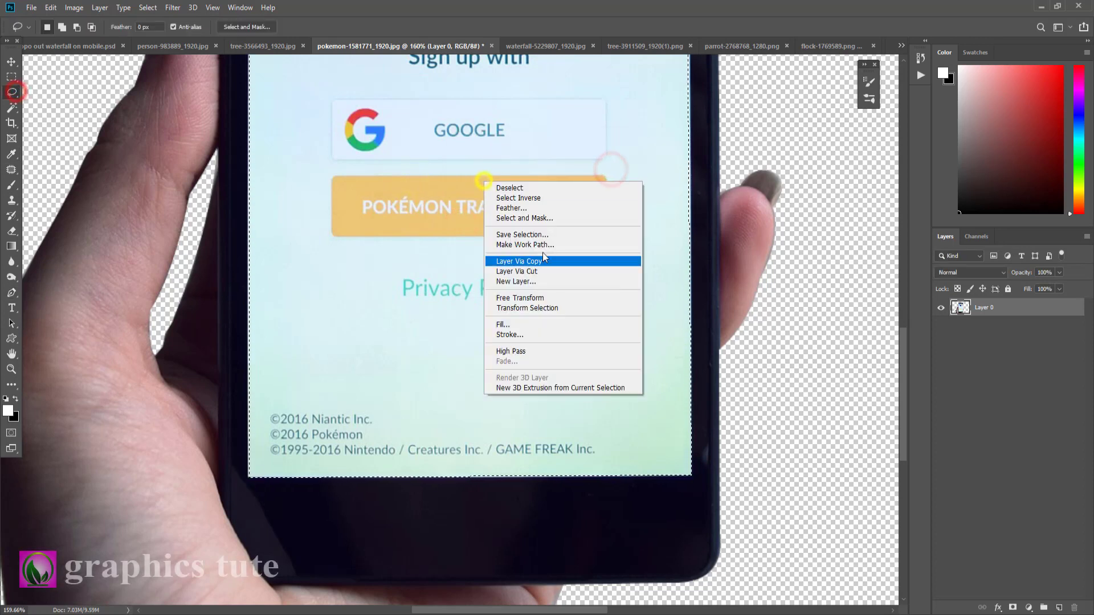
pyautogui.click(536, 261)
pyautogui.click(11, 370)
pyautogui.moveTo(475, 348)
pyautogui.mouseDown()
pyautogui.moveTo(412, 312)
pyautogui.moveTo(655, 370)
pyautogui.mouseUp()
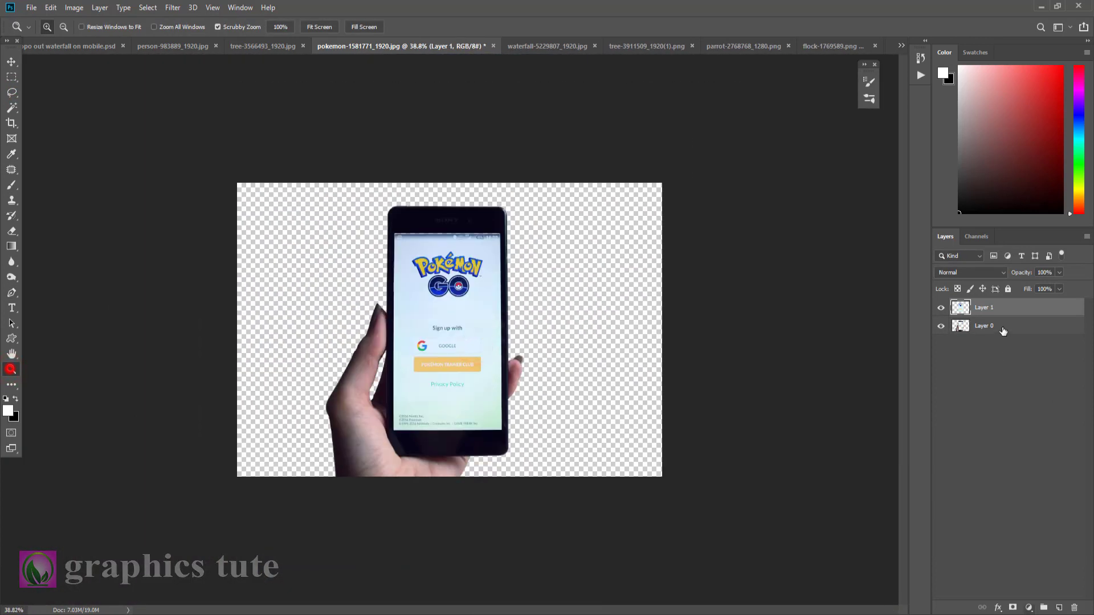
# Select Layer 0, try a Solid Color fill layer, and cancel it.
pyautogui.click(1003, 326)
pyautogui.click(1029, 608)
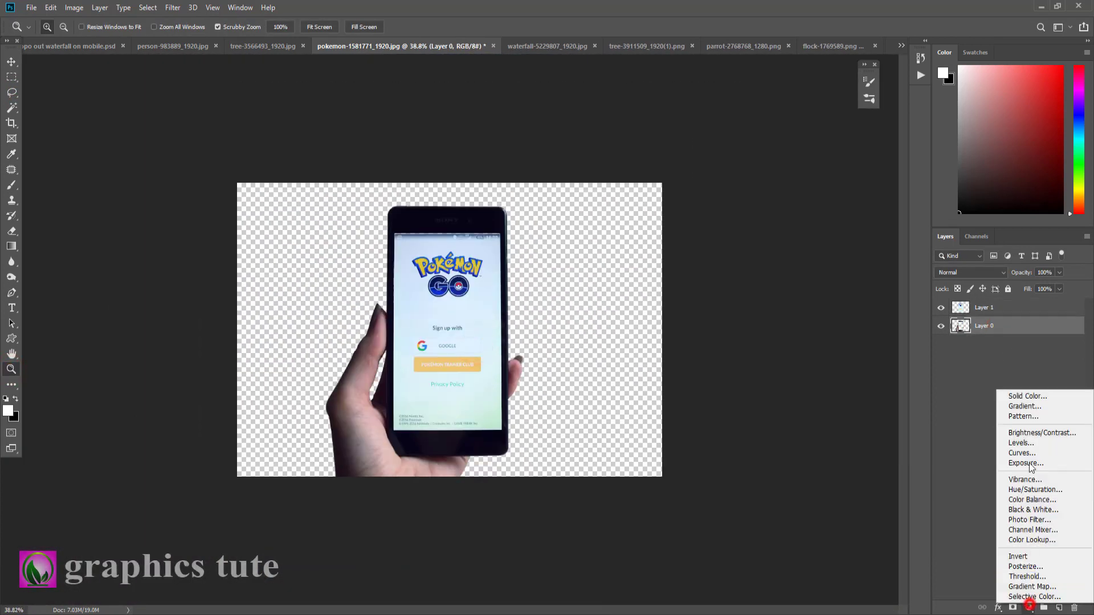
pyautogui.click(1038, 398)
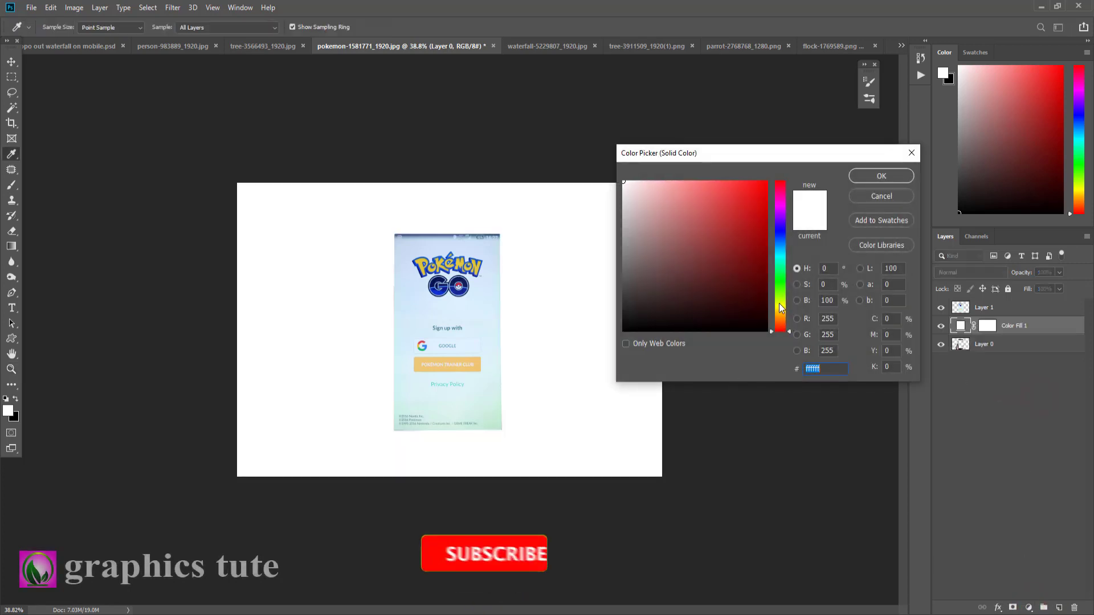
pyautogui.click(910, 151)
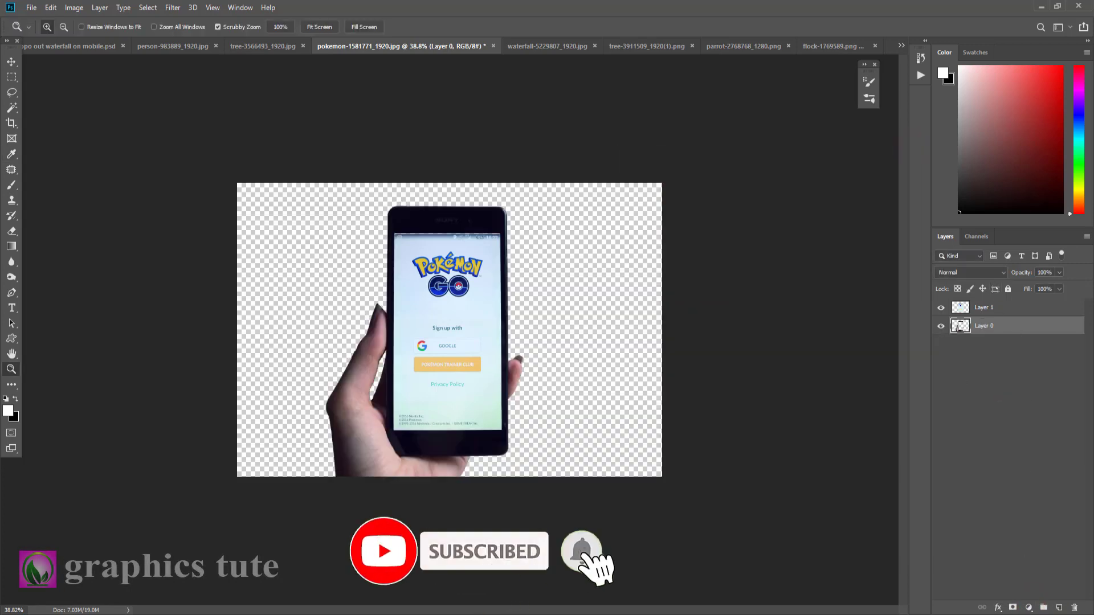
# Add a grey radial Gradient Fill, reversed at 308% scale, and place it below Layer 0.
pyautogui.click(1029, 608)
pyautogui.click(1021, 409)
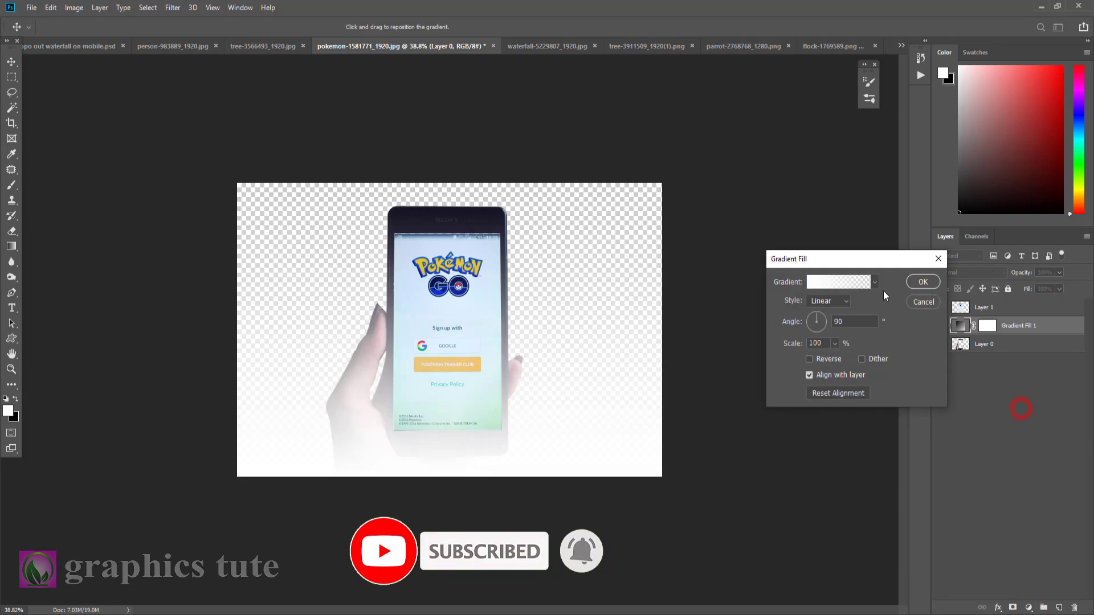
pyautogui.click(874, 283)
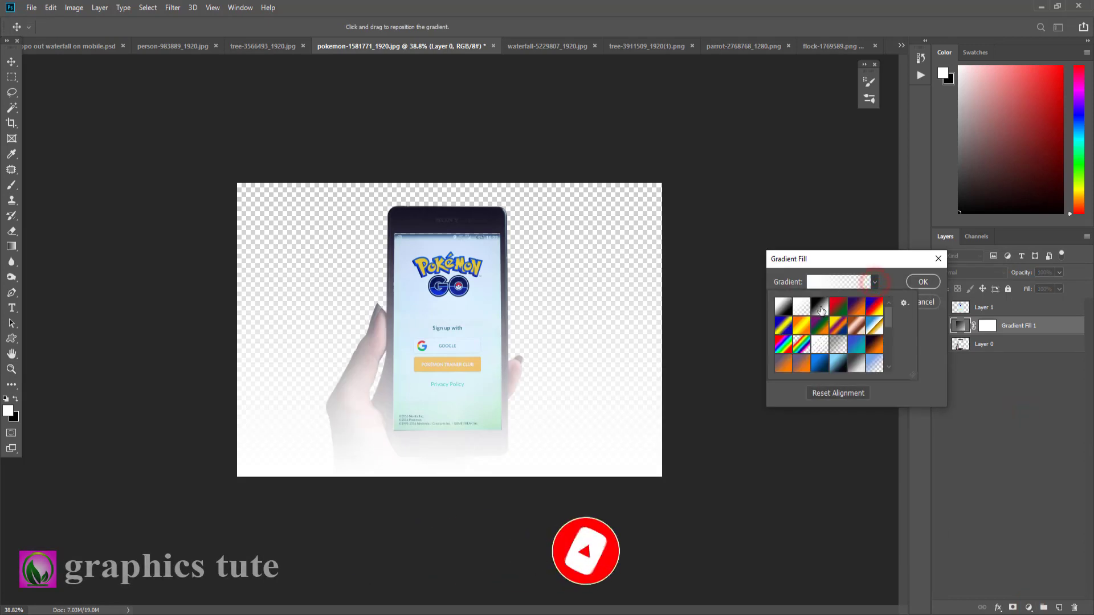
pyautogui.click(856, 338)
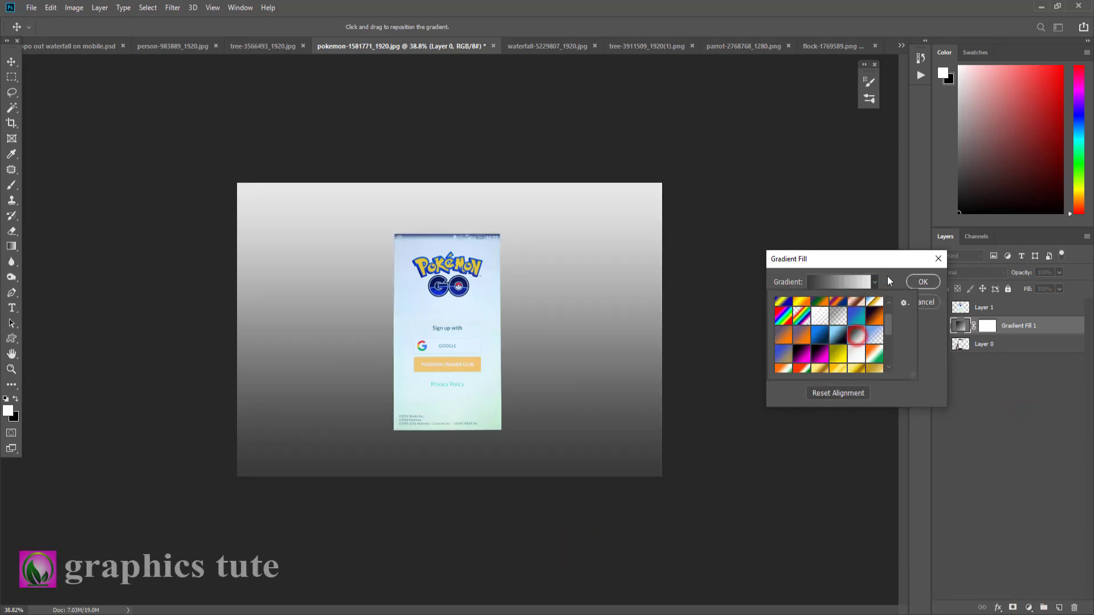
pyautogui.click(887, 276)
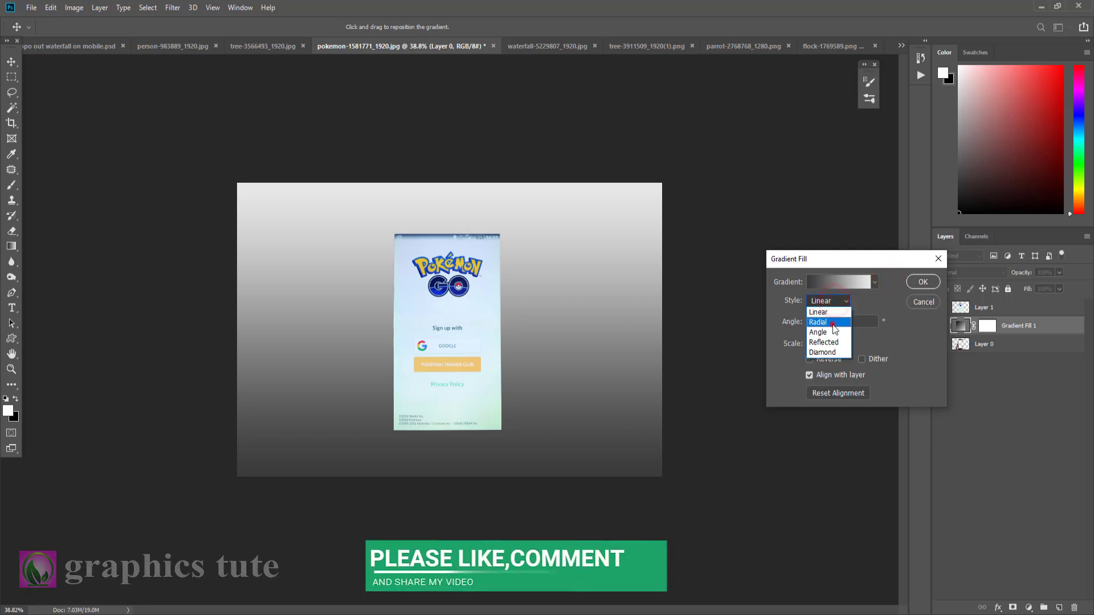
pyautogui.click(833, 322)
pyautogui.click(810, 360)
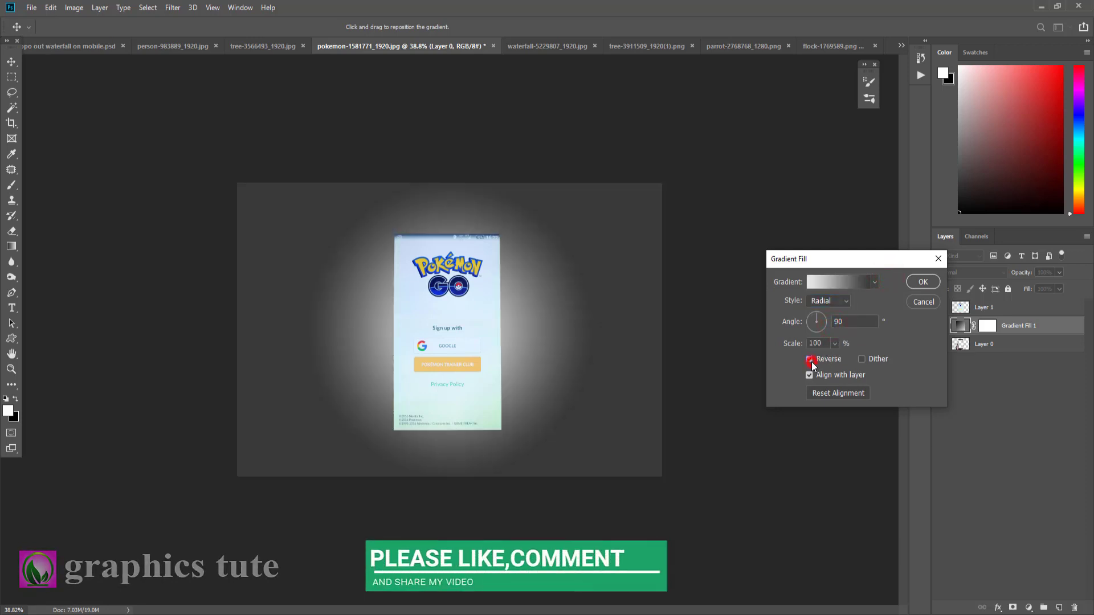
pyautogui.click(834, 344)
pyautogui.moveTo(840, 359); pyautogui.dragTo(845, 357)
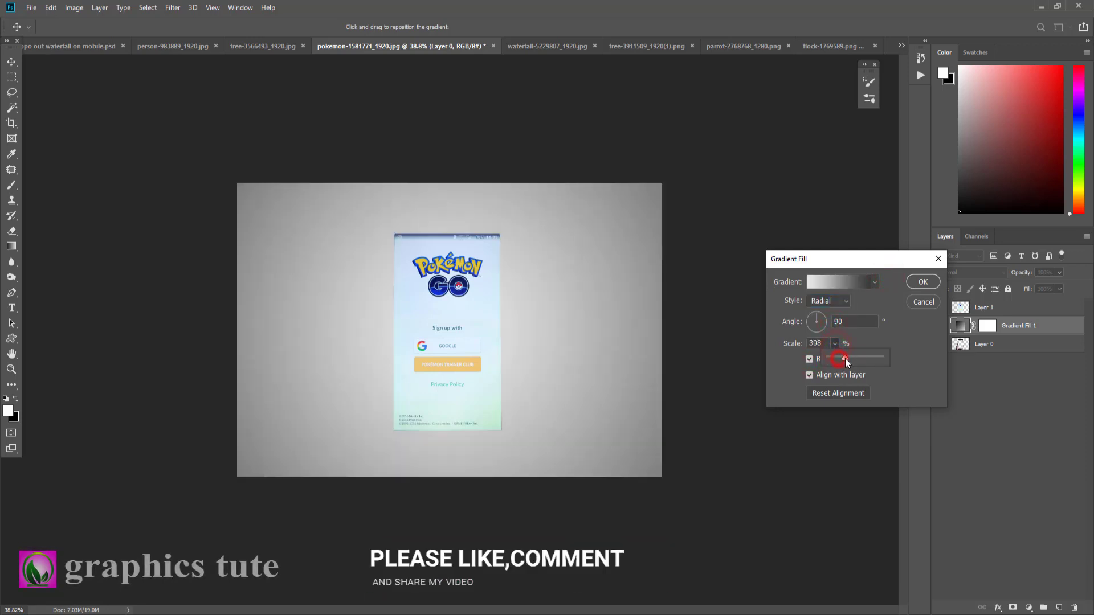
pyautogui.click(913, 282)
pyautogui.moveTo(1025, 325); pyautogui.dragTo(1021, 357)
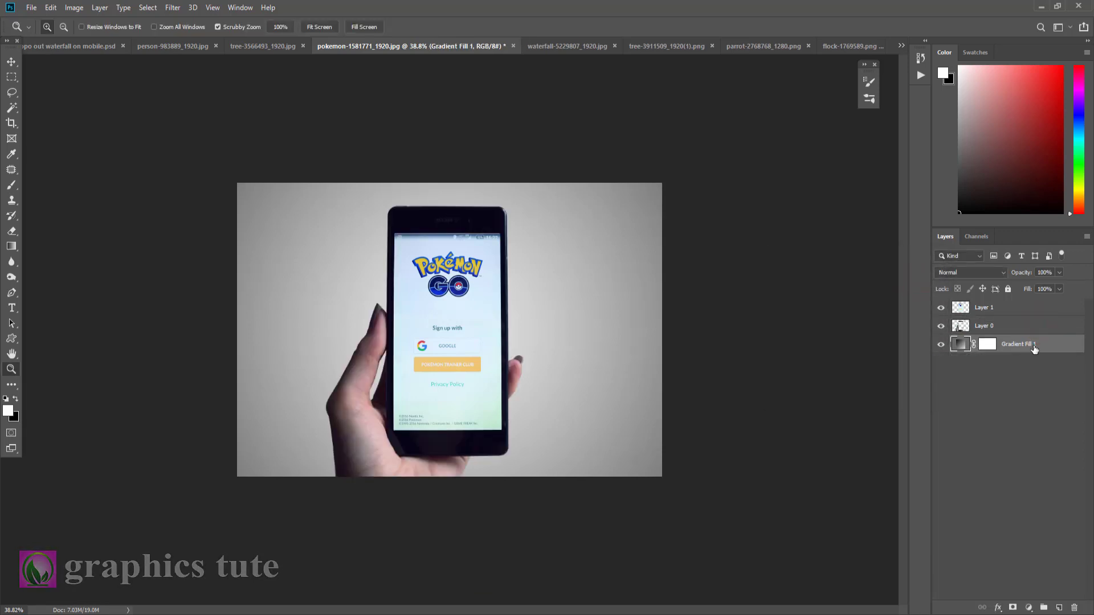
# Add a colorized Hue/Saturation layer with Hue 268, Saturation 43, Lightness -32.
pyautogui.click(1028, 609)
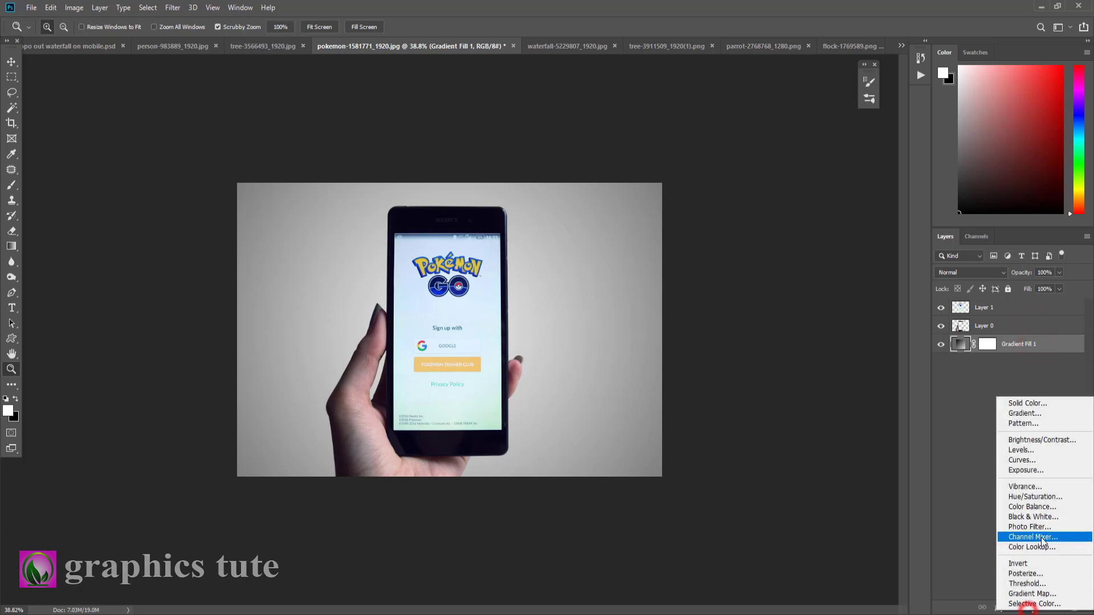
pyautogui.click(1046, 502)
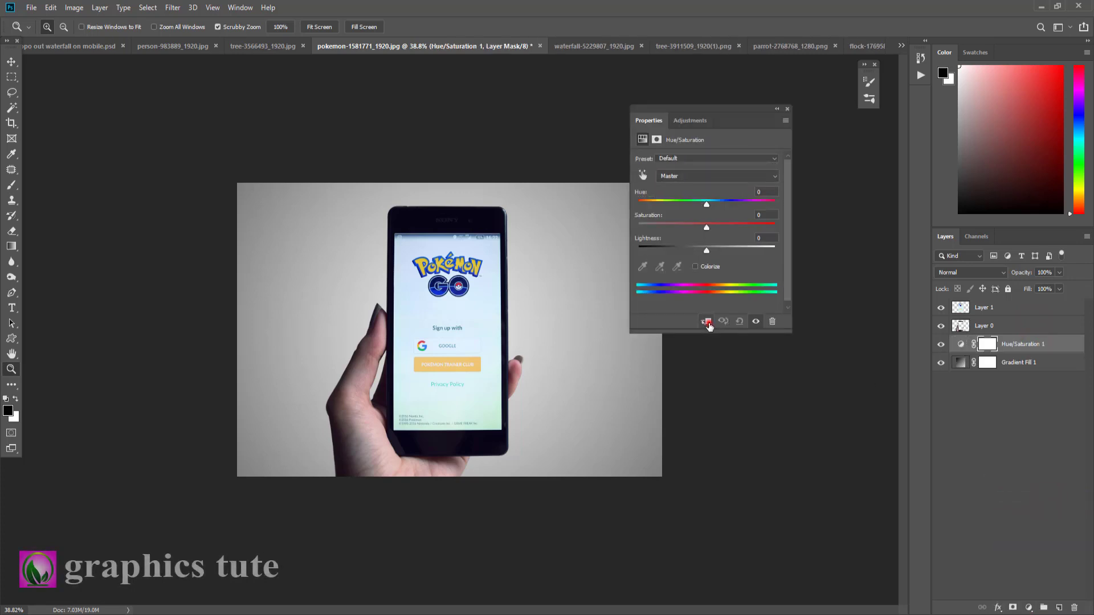
pyautogui.moveTo(736, 118); pyautogui.dragTo(793, 120)
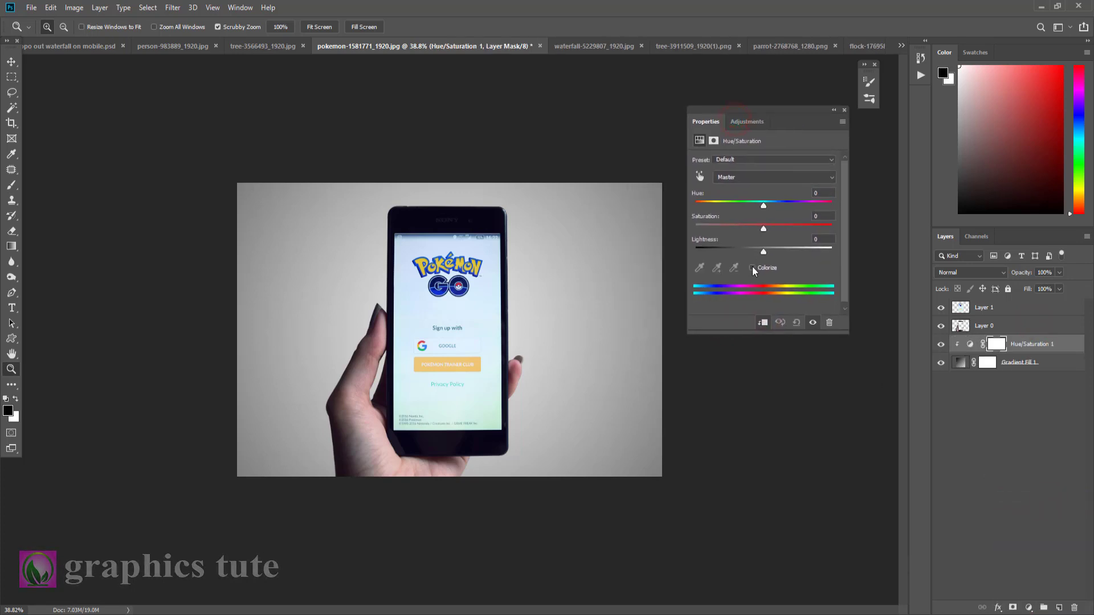
pyautogui.click(752, 268)
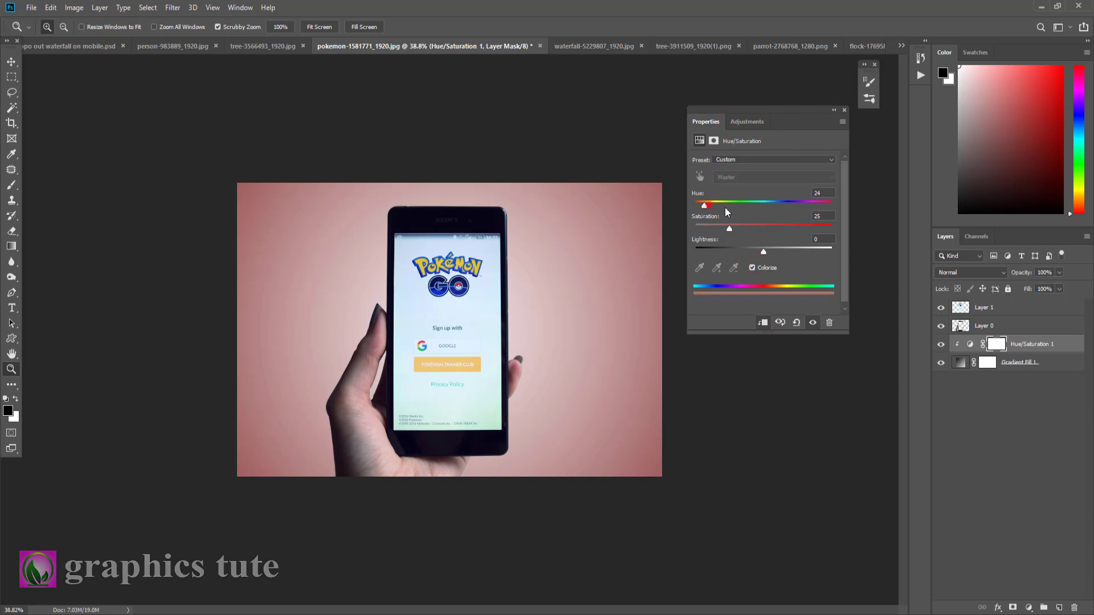
pyautogui.moveTo(787, 217); pyautogui.dragTo(816, 219)
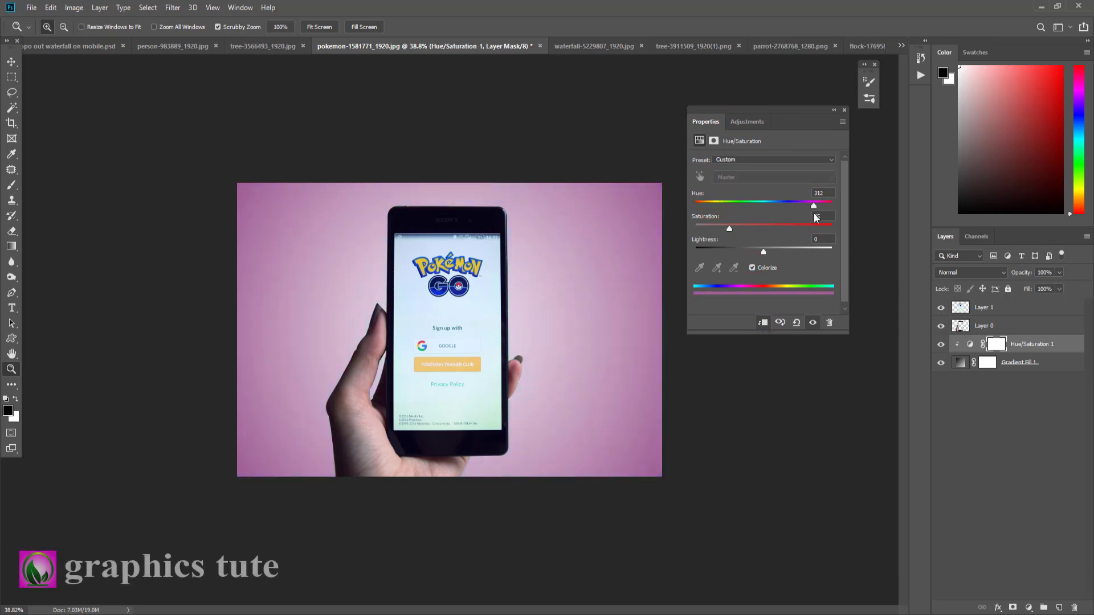
pyautogui.moveTo(737, 229)
pyautogui.mouseDown()
pyautogui.moveTo(759, 229)
pyautogui.moveTo(788, 206)
pyautogui.mouseUp()
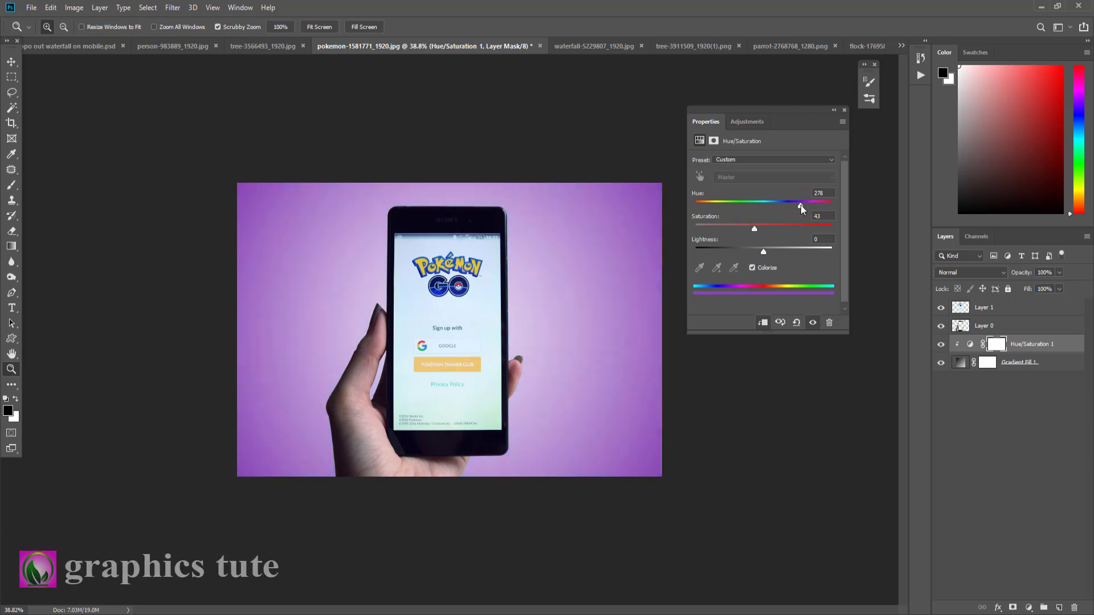
pyautogui.moveTo(763, 252); pyautogui.dragTo(757, 254)
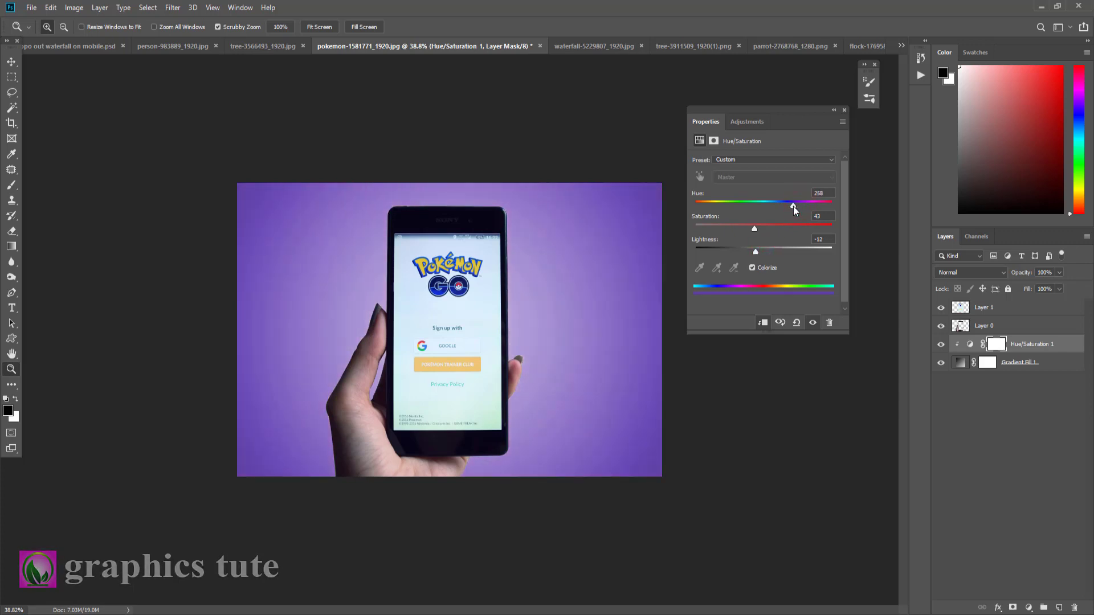
pyautogui.click(844, 110)
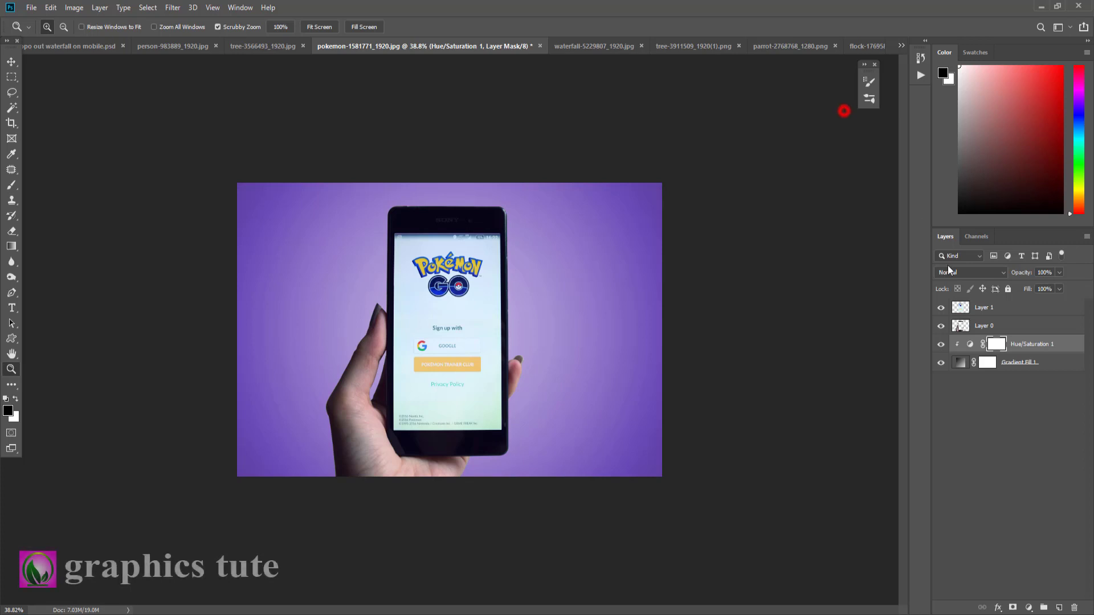
# Select Layer 1, swap the foreground and background colours, and zoom in on the phone.
pyautogui.click(994, 306)
pyautogui.press('x')
pyautogui.moveTo(472, 366); pyautogui.dragTo(493, 377)
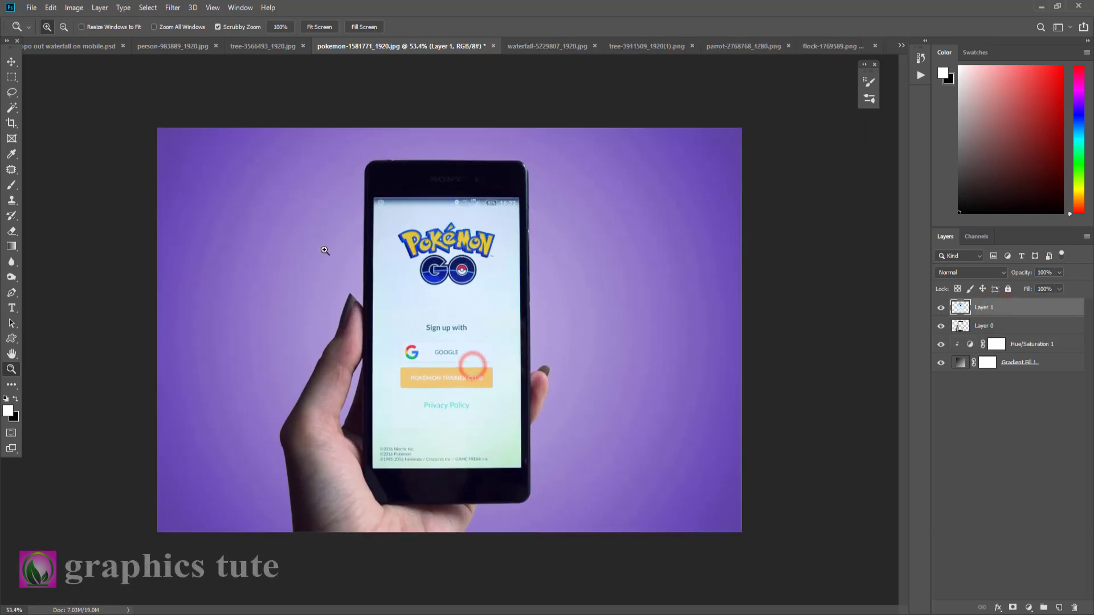
pyautogui.click(11, 62)
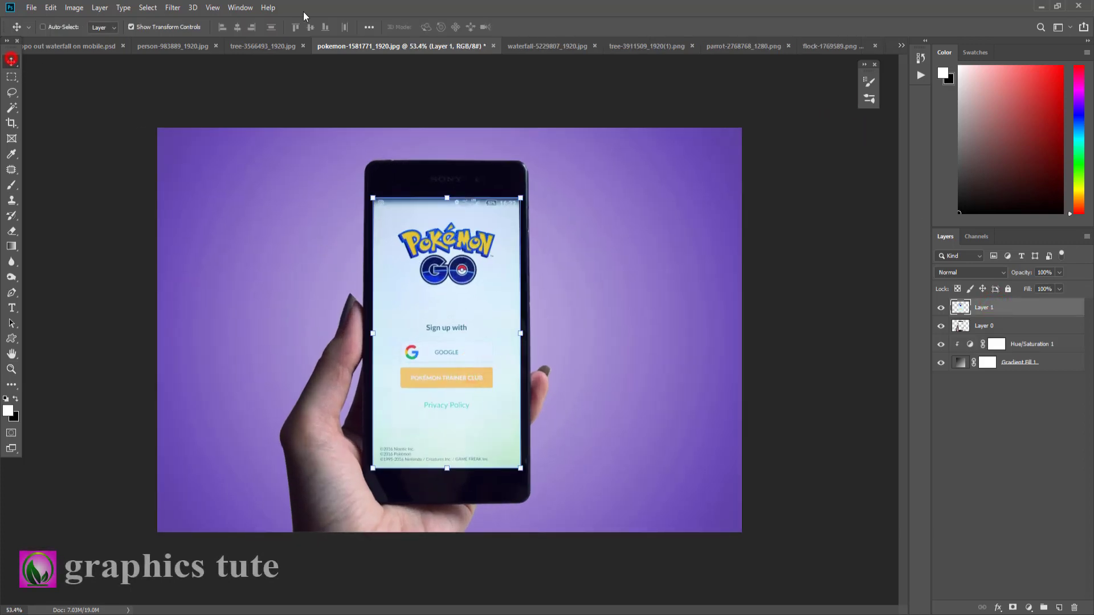
# Drag the waterfall-5229807_1920.jpg layer into the phone document as Layer 2, then close the waterfall file.
pyautogui.click(534, 48)
pyautogui.click(1072, 312)
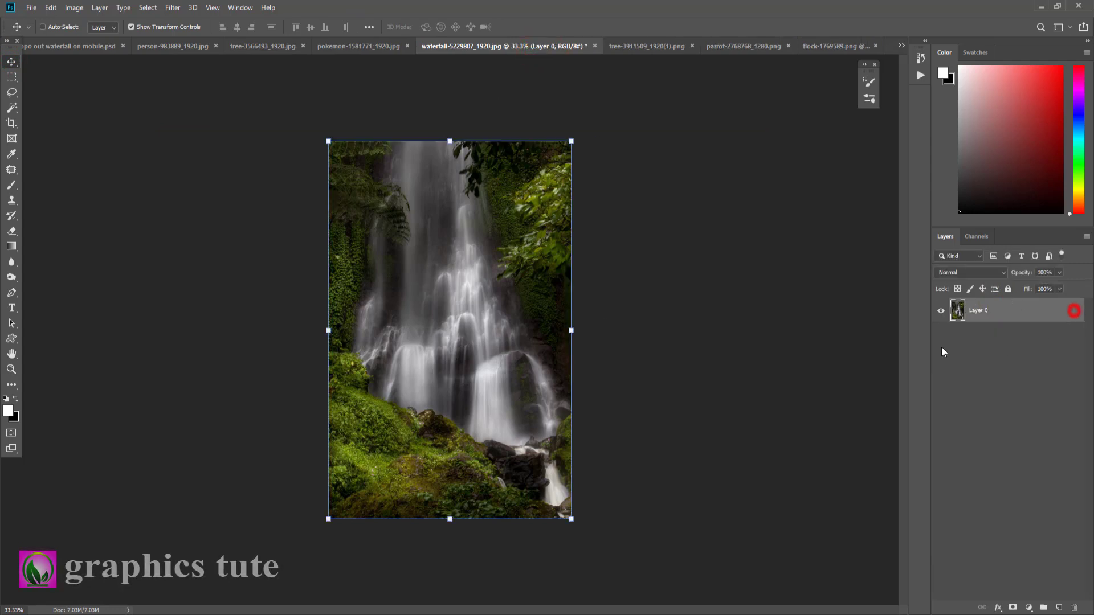
pyautogui.moveTo(488, 230)
pyautogui.mouseDown()
pyautogui.moveTo(385, 49)
pyautogui.moveTo(506, 325)
pyautogui.mouseUp()
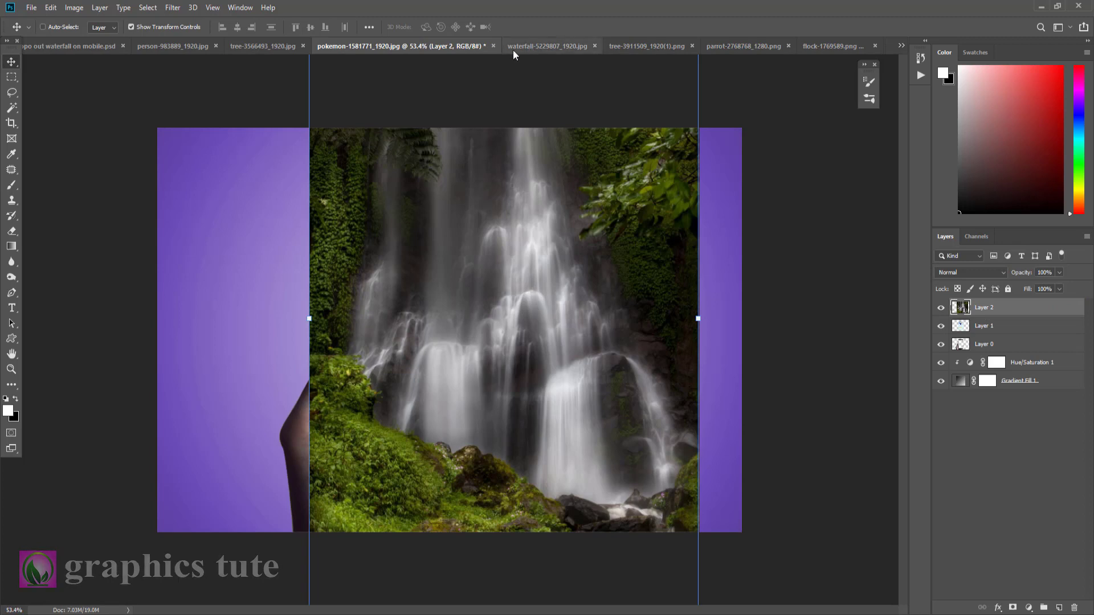
pyautogui.click(556, 45)
pyautogui.click(595, 45)
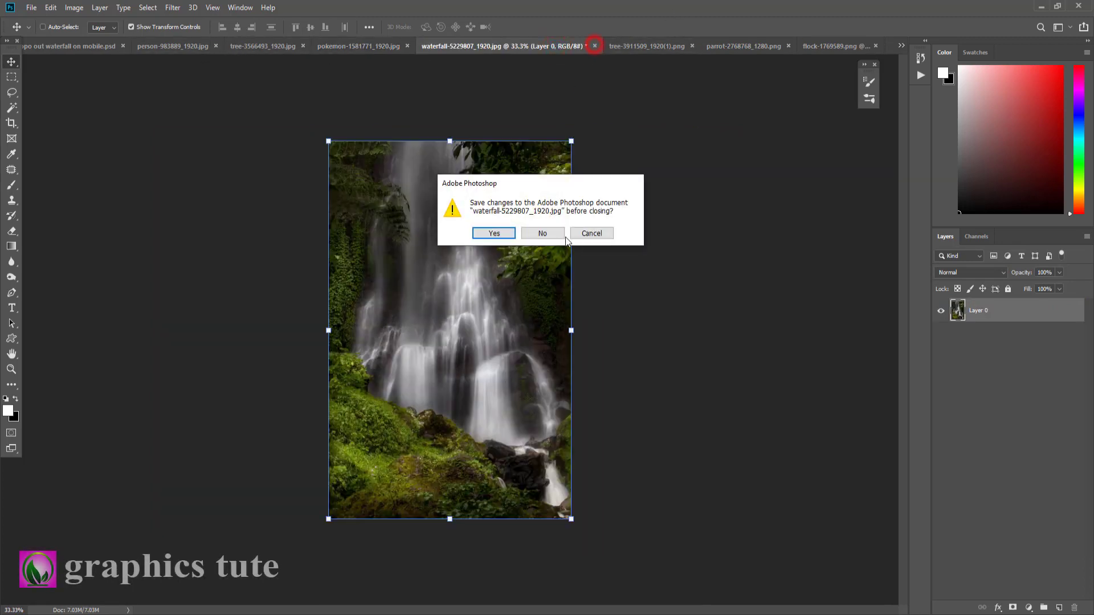
# Discard waterfall file changes and scale Layer 2 to 66.58%, positioned over the phone.
pyautogui.click(544, 233)
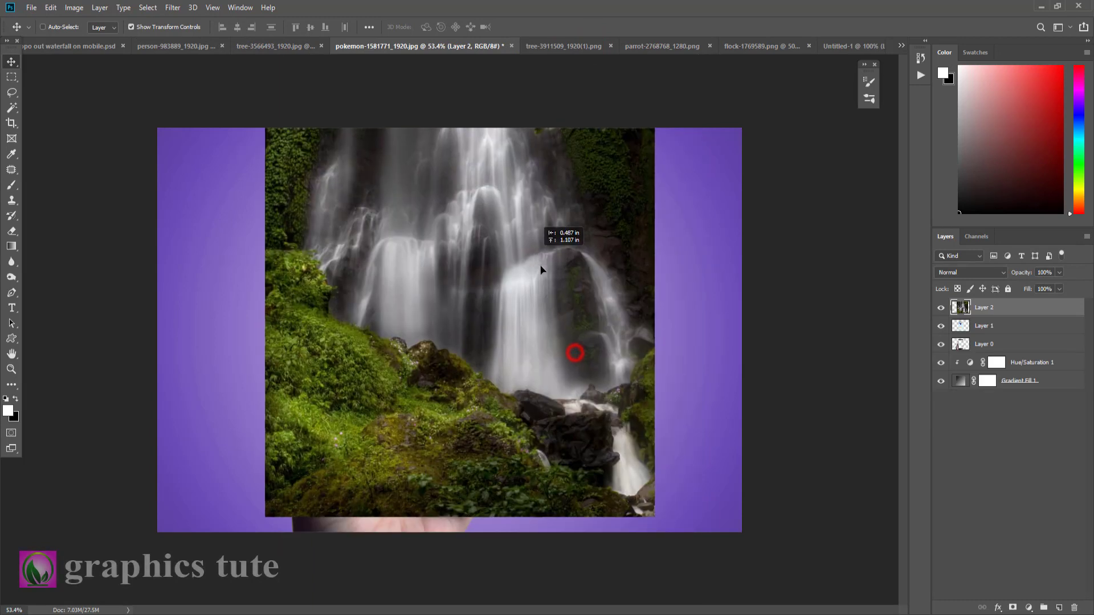
pyautogui.moveTo(564, 333); pyautogui.dragTo(533, 277)
pyautogui.moveTo(669, 566); pyautogui.dragTo(573, 414)
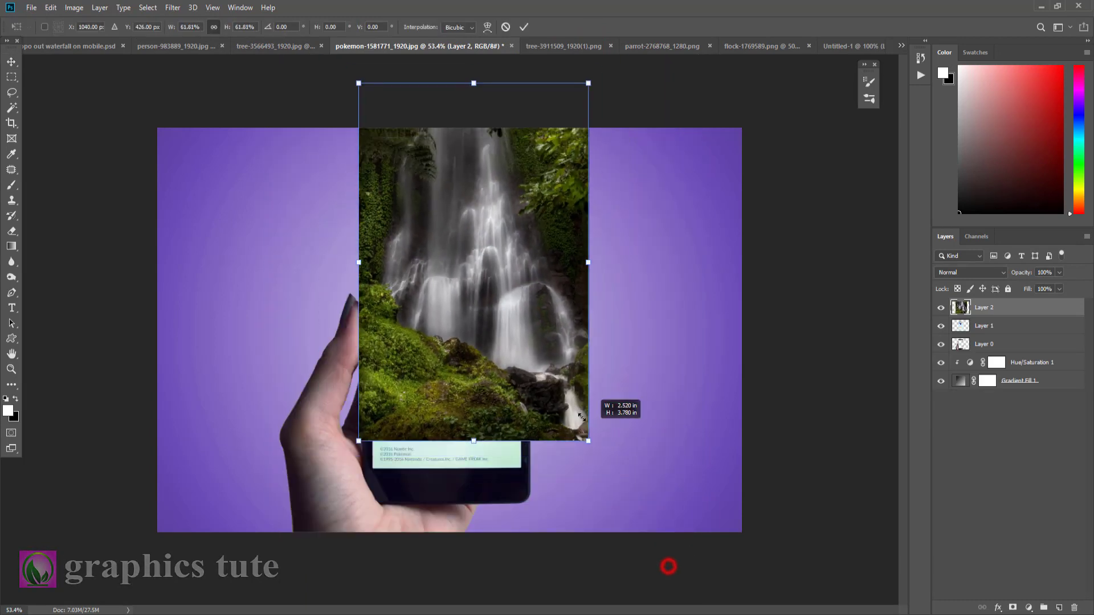
pyautogui.moveTo(531, 375); pyautogui.dragTo(511, 443)
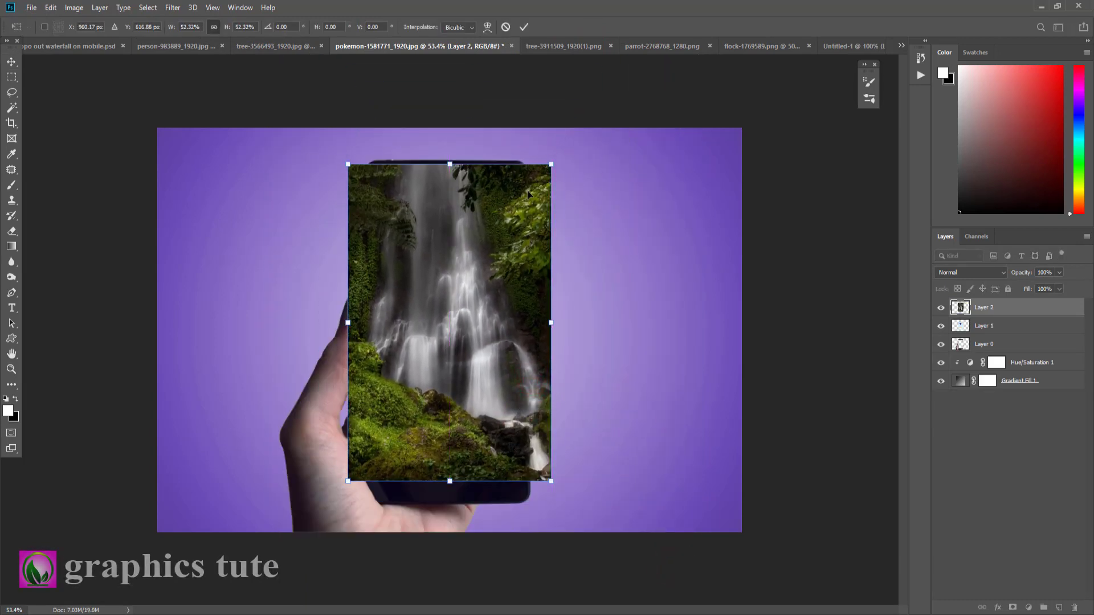
pyautogui.moveTo(556, 159); pyautogui.dragTo(584, 123)
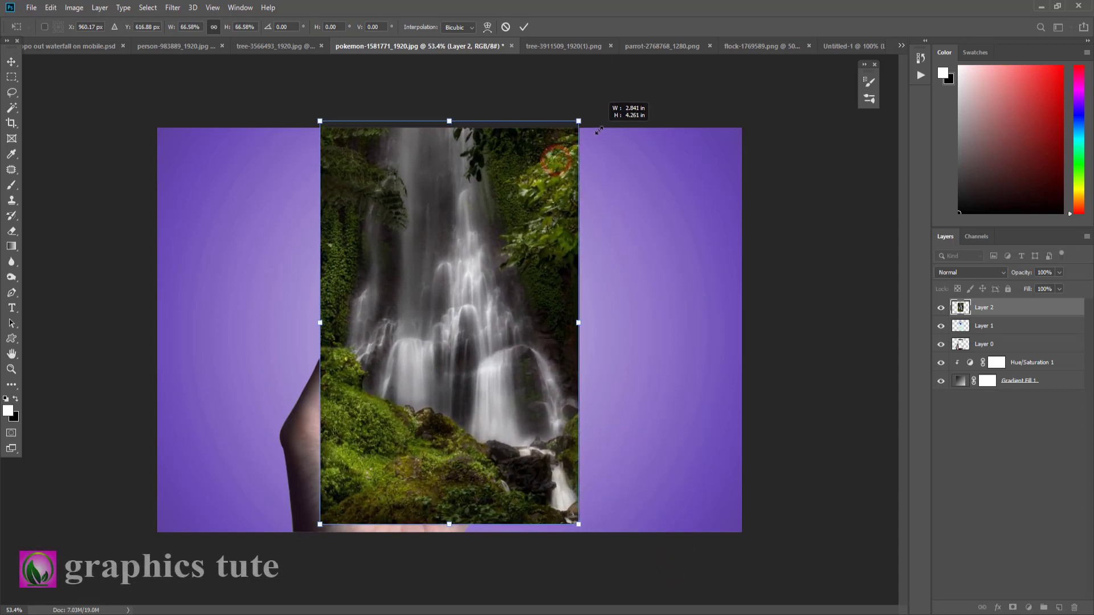
pyautogui.moveTo(487, 252); pyautogui.dragTo(489, 264)
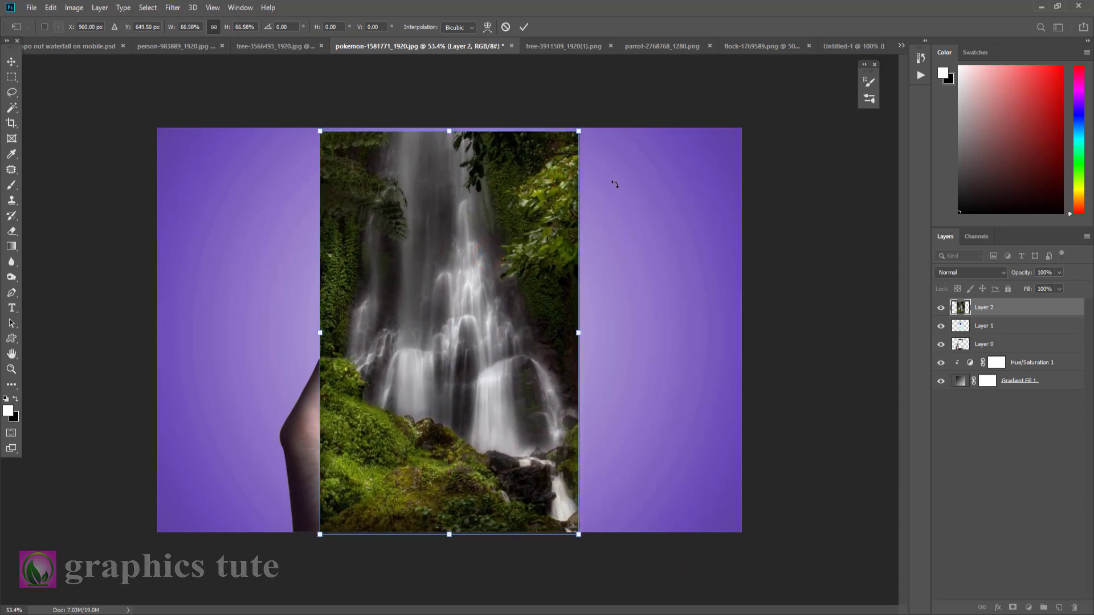
pyautogui.click(524, 26)
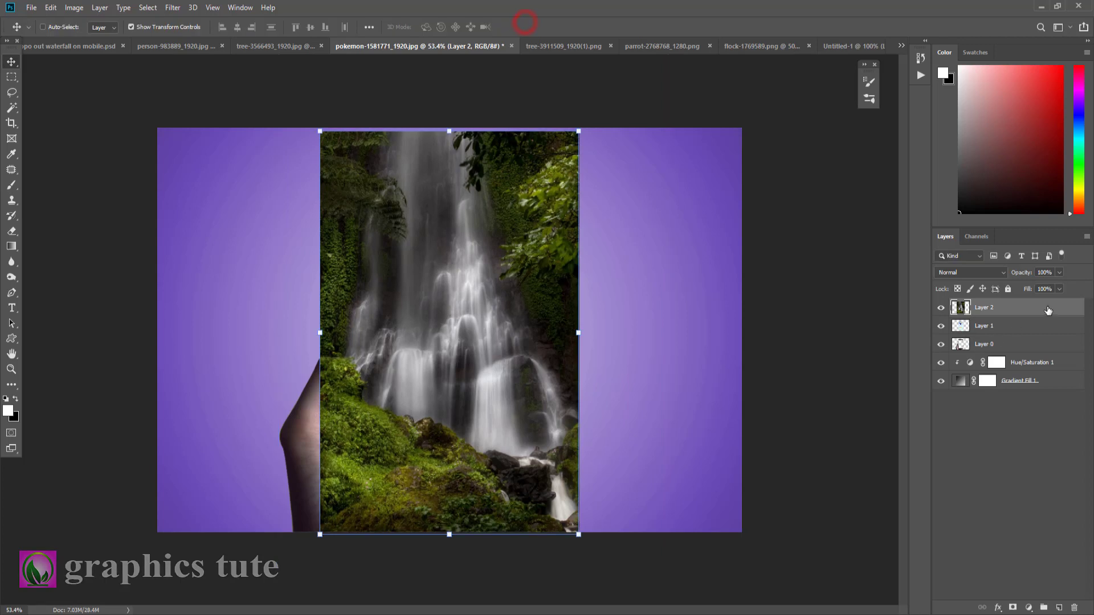
# Clip Layer 2 into the phone screen and give Layer 2 copy an inverted black mask.
pyautogui.rightClick(1067, 309)
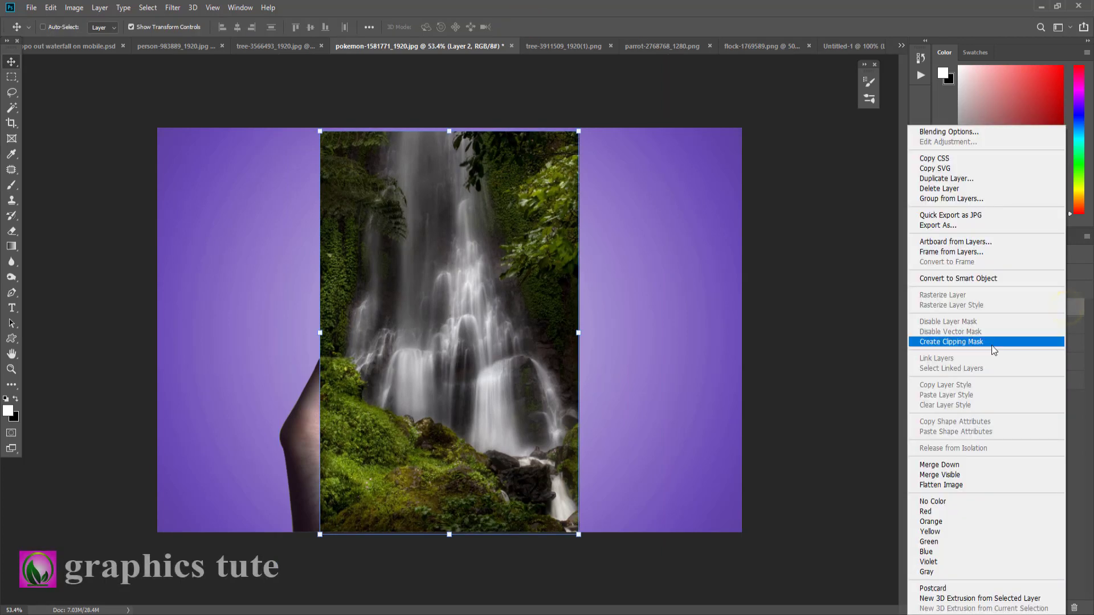
pyautogui.click(991, 344)
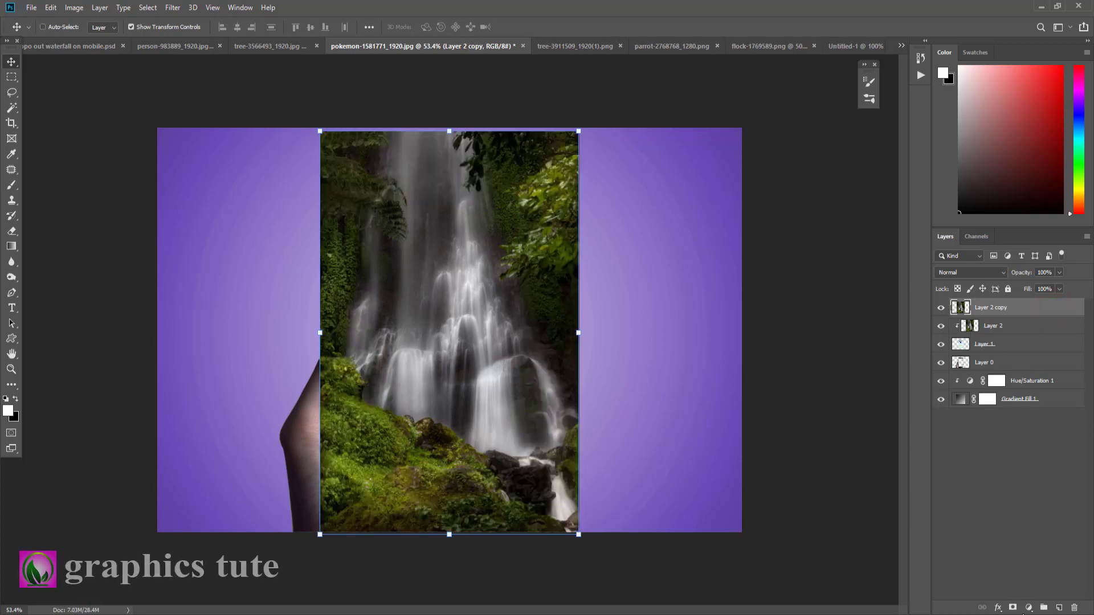
pyautogui.click(1012, 608)
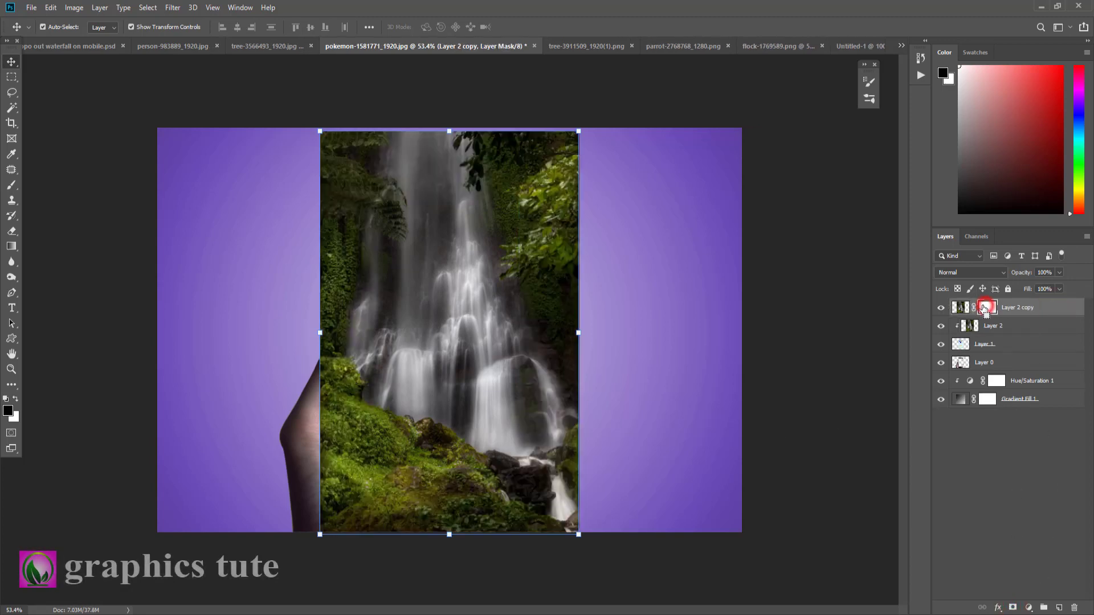
pyautogui.hotkey('ctrl', 'i')
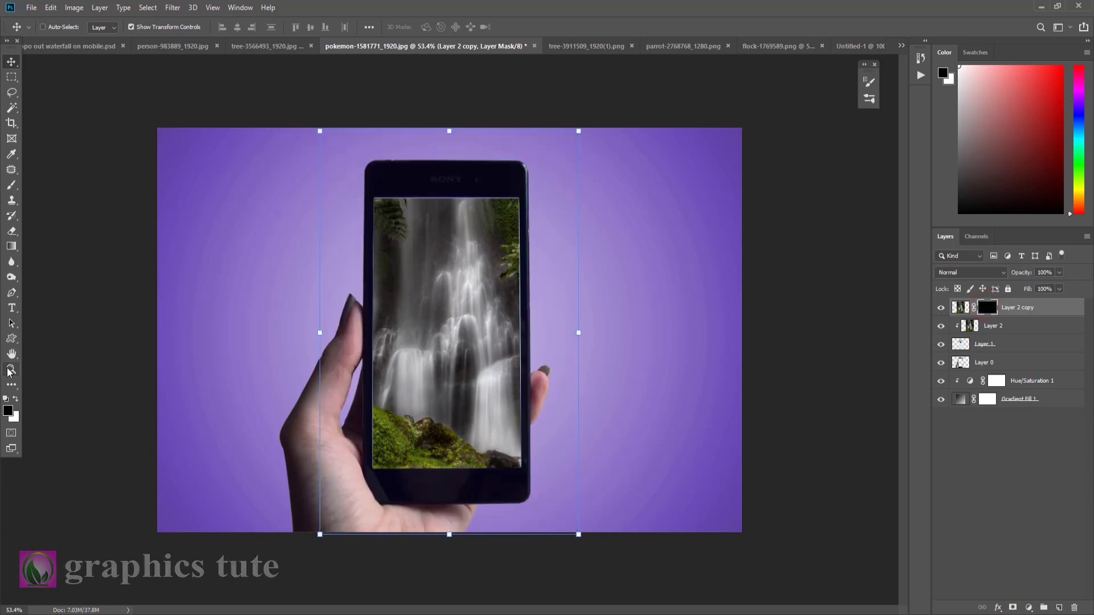
# Zoom in close on the phone's waterfall and select the Brush tool.
pyautogui.click(10, 369)
pyautogui.moveTo(500, 420); pyautogui.dragTo(505, 431)
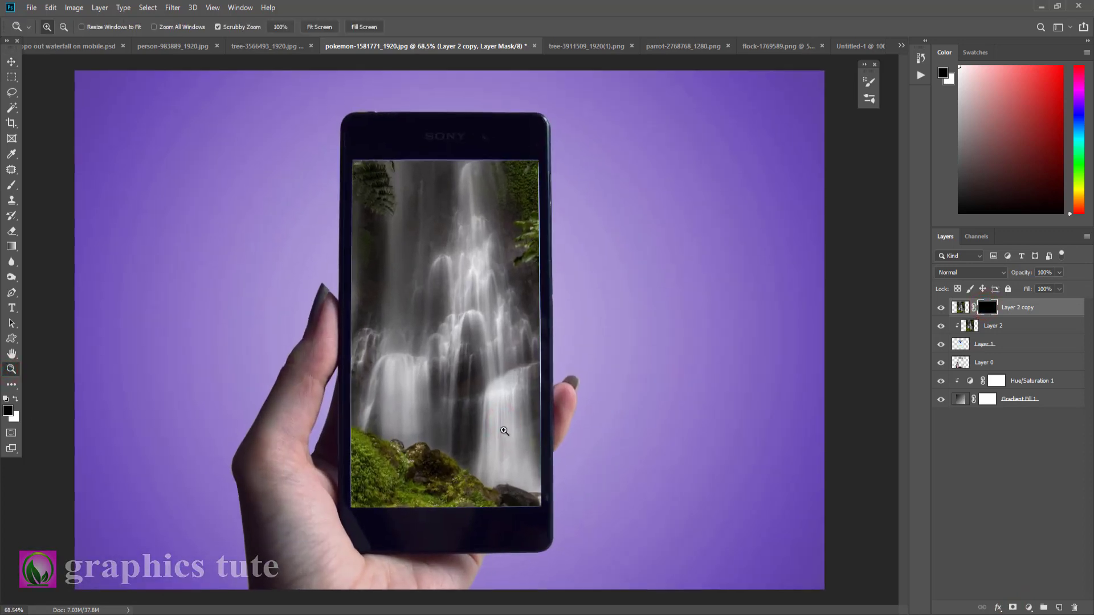
pyautogui.moveTo(517, 370); pyautogui.dragTo(540, 309)
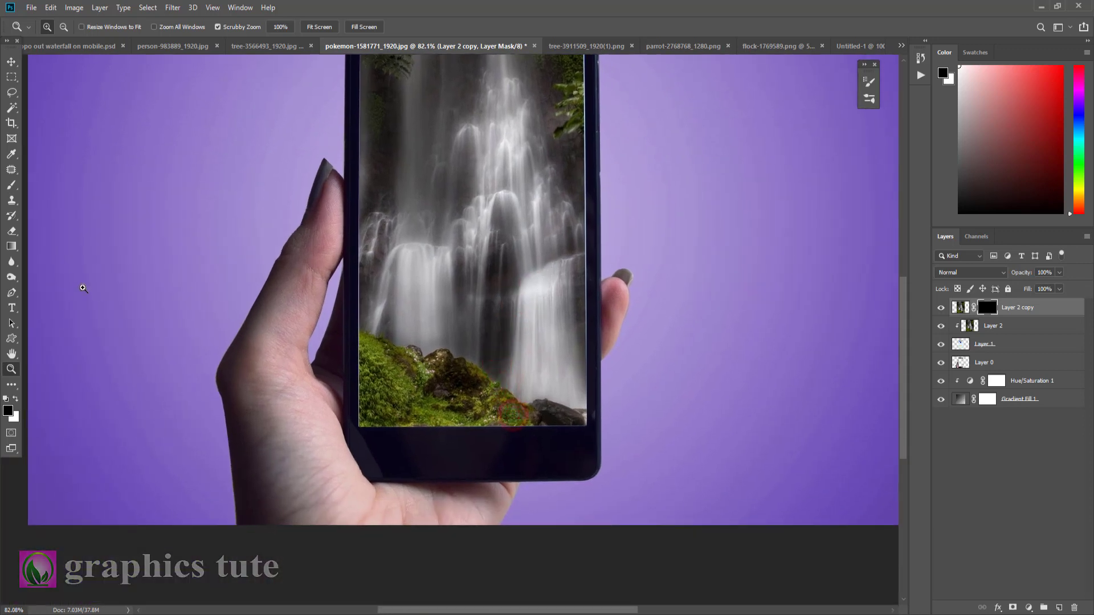
pyautogui.click(11, 186)
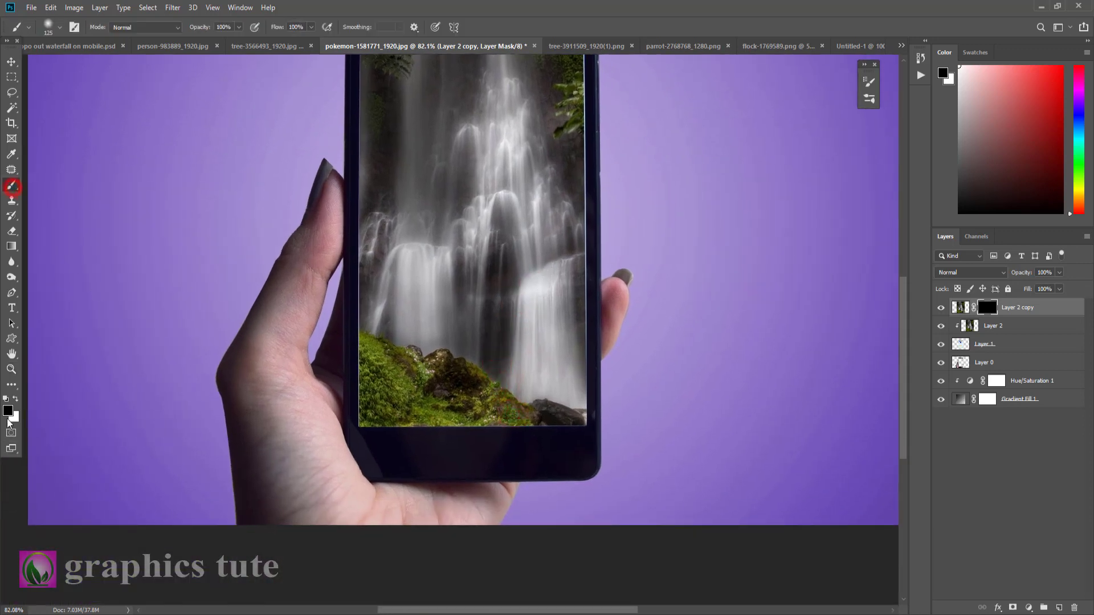
# Paint white on Layer 2 copy's mask to reveal moss, rocks and foliage spilling over the palm.
pyautogui.moveTo(398, 412)
pyautogui.mouseDown()
pyautogui.moveTo(398, 433)
pyautogui.moveTo(463, 439)
pyautogui.moveTo(424, 430)
pyautogui.moveTo(368, 386)
pyautogui.moveTo(356, 456)
pyautogui.moveTo(342, 467)
pyautogui.moveTo(345, 387)
pyautogui.moveTo(308, 473)
pyautogui.moveTo(387, 484)
pyautogui.moveTo(459, 475)
pyautogui.moveTo(532, 435)
pyautogui.moveTo(587, 450)
pyautogui.moveTo(479, 487)
pyautogui.moveTo(402, 493)
pyautogui.mouseUp()
pyautogui.moveTo(489, 553); pyautogui.dragTo(486, 471)
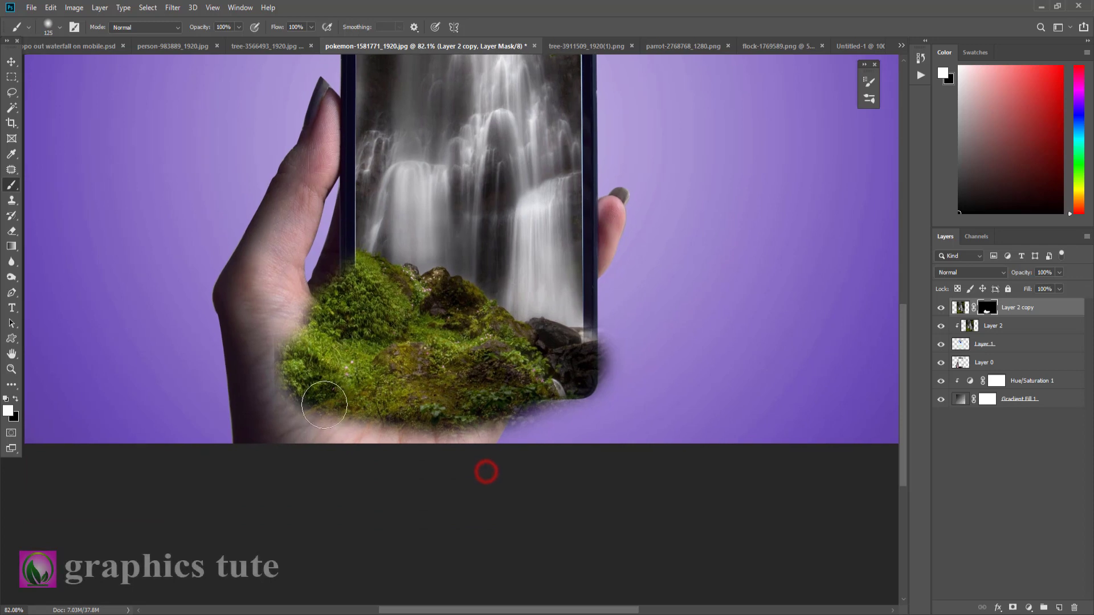
pyautogui.moveTo(318, 404)
pyautogui.mouseDown()
pyautogui.moveTo(338, 423)
pyautogui.moveTo(464, 434)
pyautogui.moveTo(506, 426)
pyautogui.mouseUp()
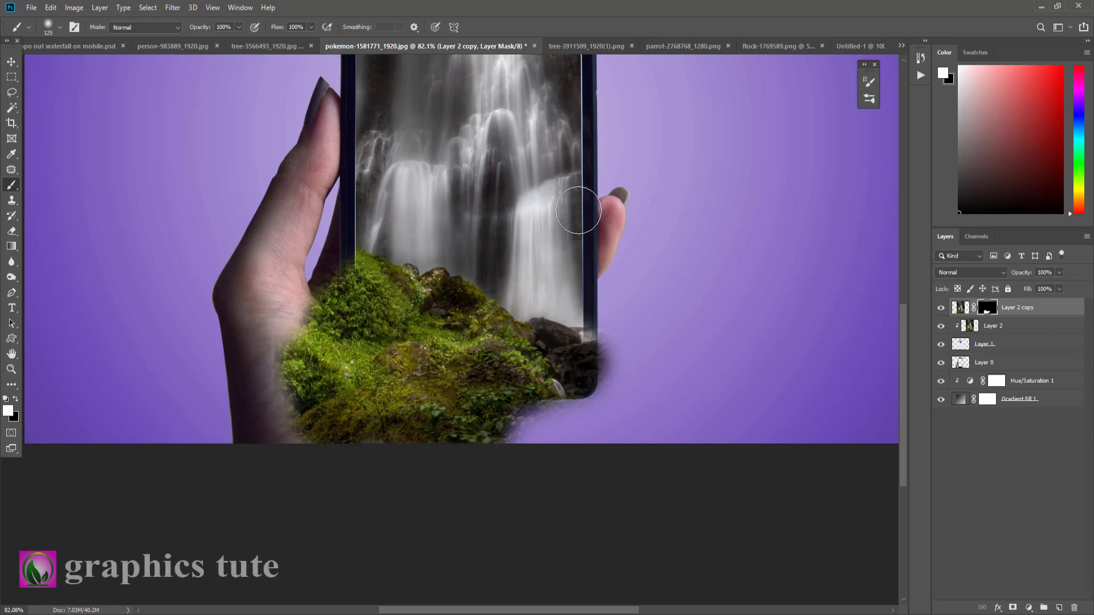
pyautogui.moveTo(578, 211); pyautogui.dragTo(587, 343)
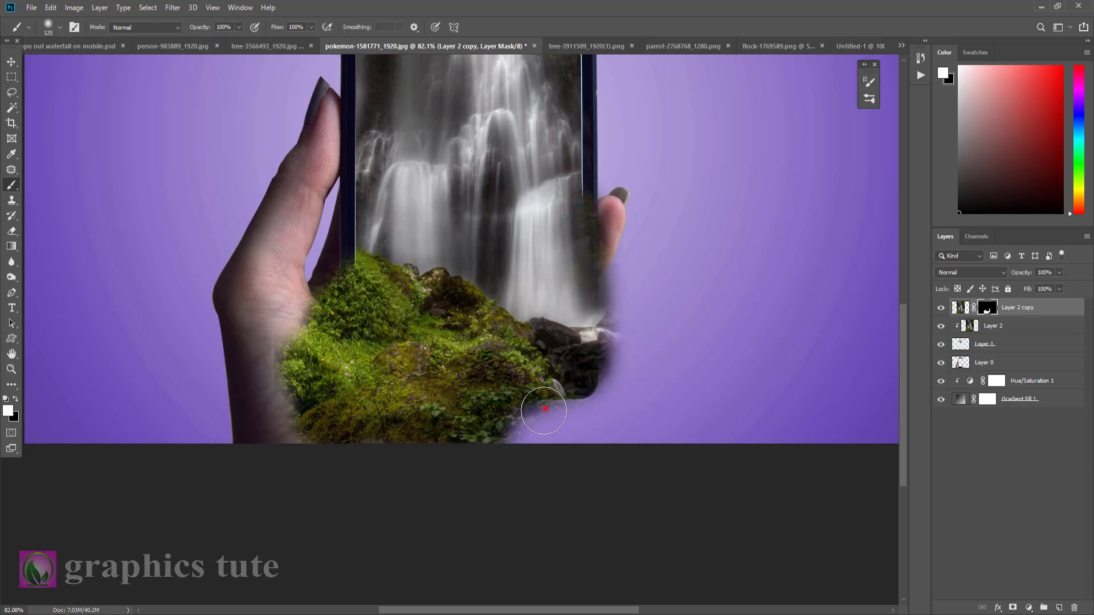
pyautogui.moveTo(545, 409)
pyautogui.mouseDown()
pyautogui.moveTo(525, 430)
pyautogui.moveTo(579, 379)
pyautogui.moveTo(576, 434)
pyautogui.moveTo(594, 429)
pyautogui.mouseUp()
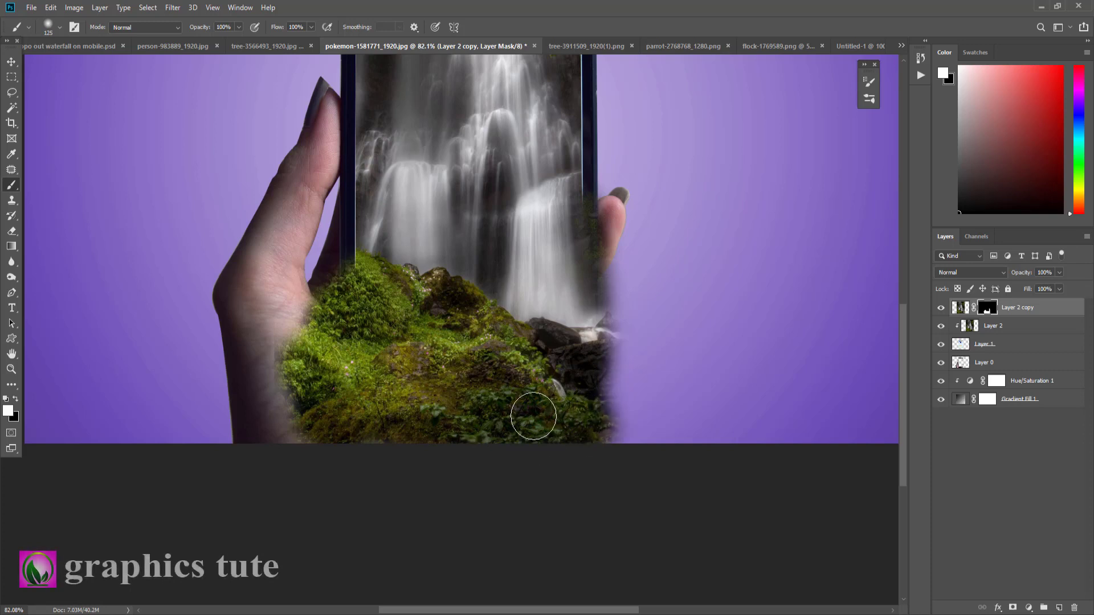
pyautogui.moveTo(602, 383)
pyautogui.mouseDown()
pyautogui.moveTo(586, 369)
pyautogui.moveTo(582, 252)
pyautogui.moveTo(532, 347)
pyautogui.mouseUp()
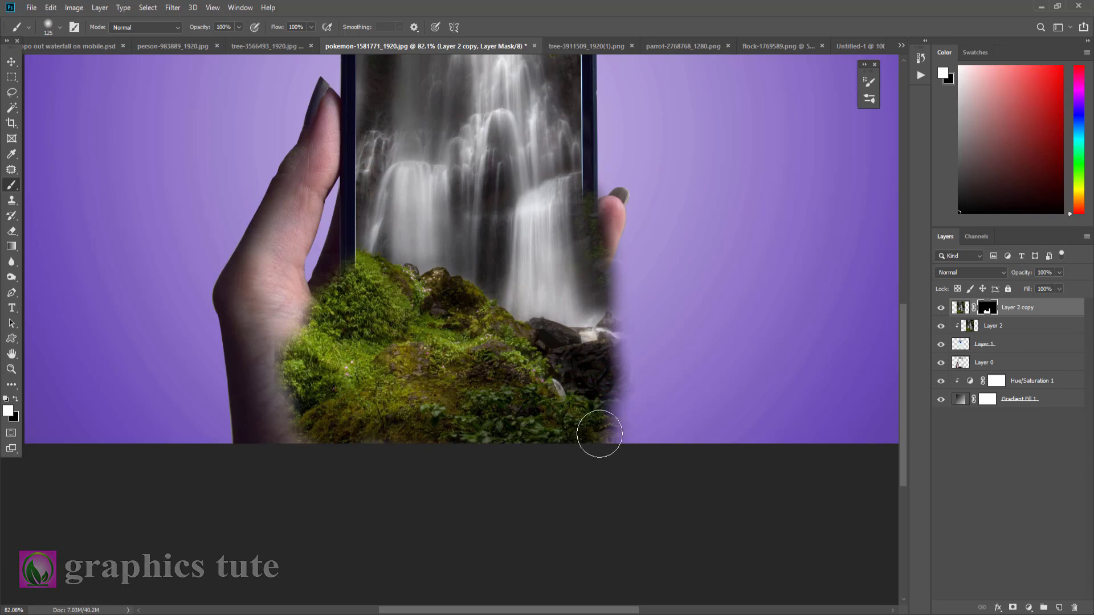
pyautogui.moveTo(599, 434)
pyautogui.mouseDown()
pyautogui.moveTo(608, 423)
pyautogui.moveTo(628, 447)
pyautogui.mouseUp()
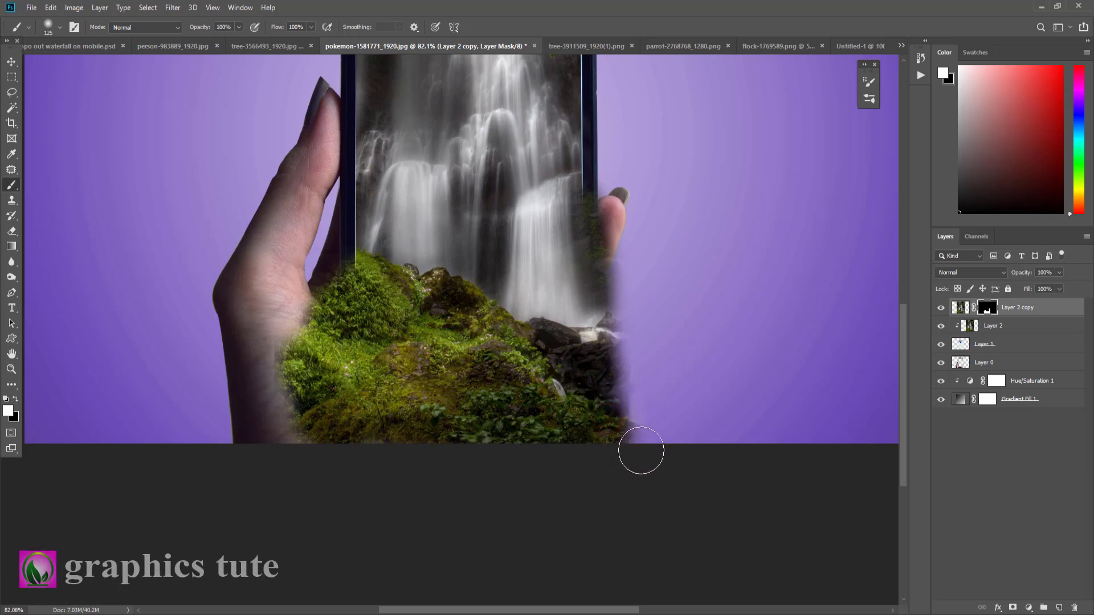
# With a smaller black brush, hide the waterfall over the thumb, then zoom out.
pyautogui.press('[')
pyautogui.press('x')
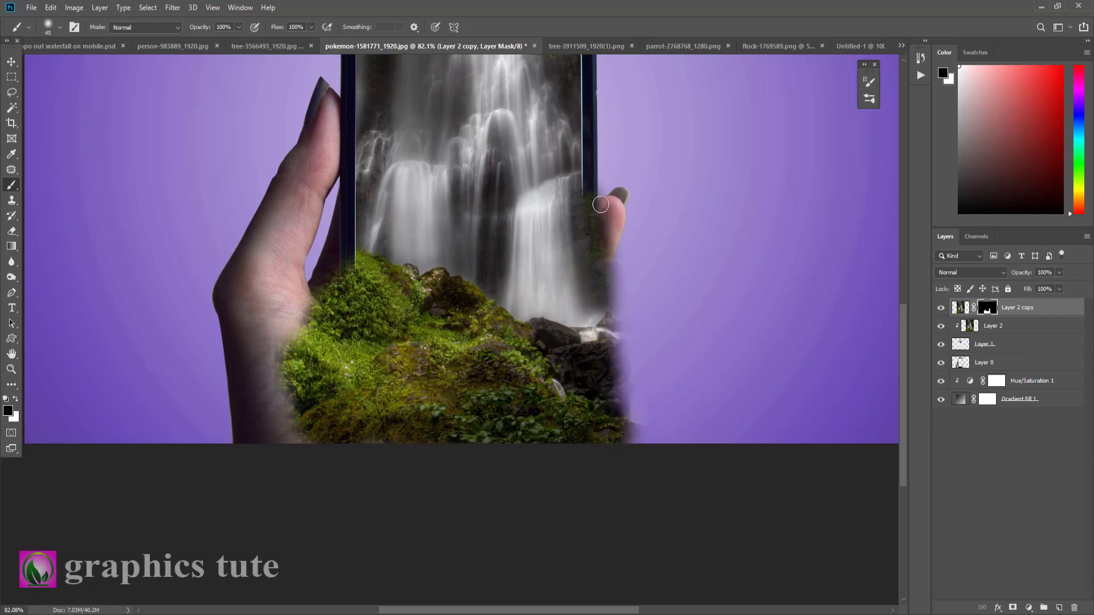
pyautogui.moveTo(604, 218); pyautogui.dragTo(632, 288)
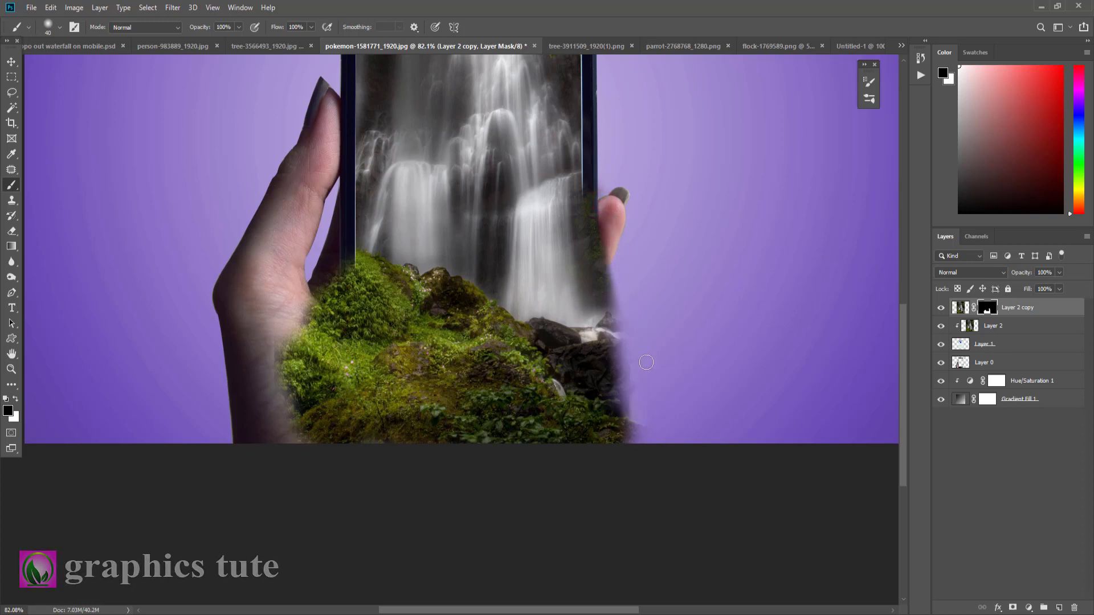
pyautogui.click(11, 368)
pyautogui.moveTo(525, 376)
pyautogui.mouseDown()
pyautogui.moveTo(466, 344)
pyautogui.moveTo(488, 357)
pyautogui.moveTo(456, 358)
pyautogui.mouseUp()
# Drag the hooded person cutout from the person image into the phone composition.
pyautogui.click(11, 61)
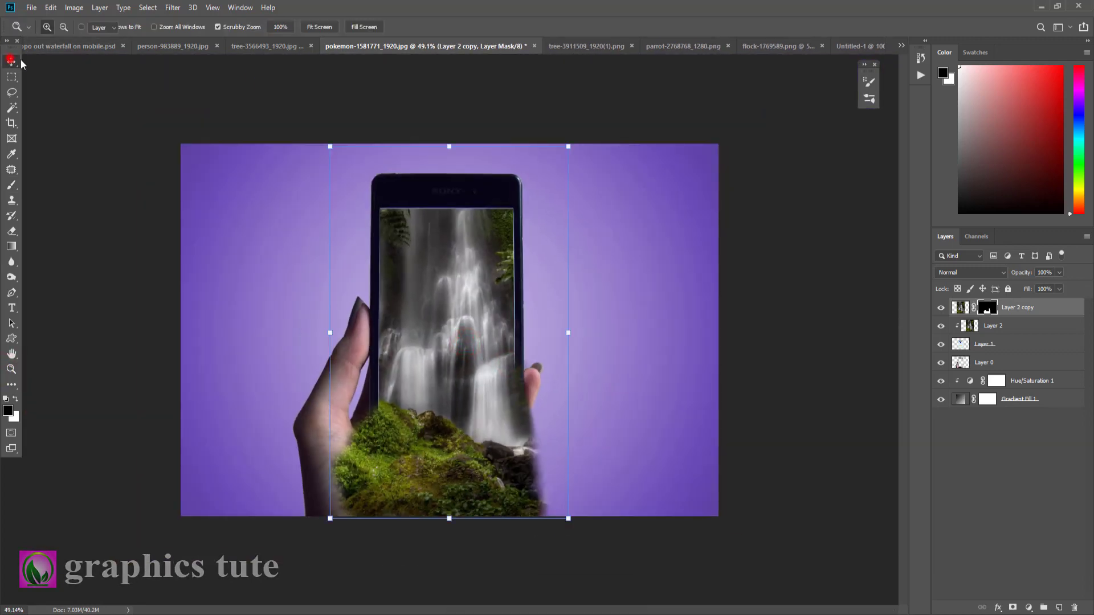
pyautogui.click(157, 47)
pyautogui.moveTo(489, 292)
pyautogui.mouseDown()
pyautogui.moveTo(487, 45)
pyautogui.moveTo(455, 309)
pyautogui.mouseUp()
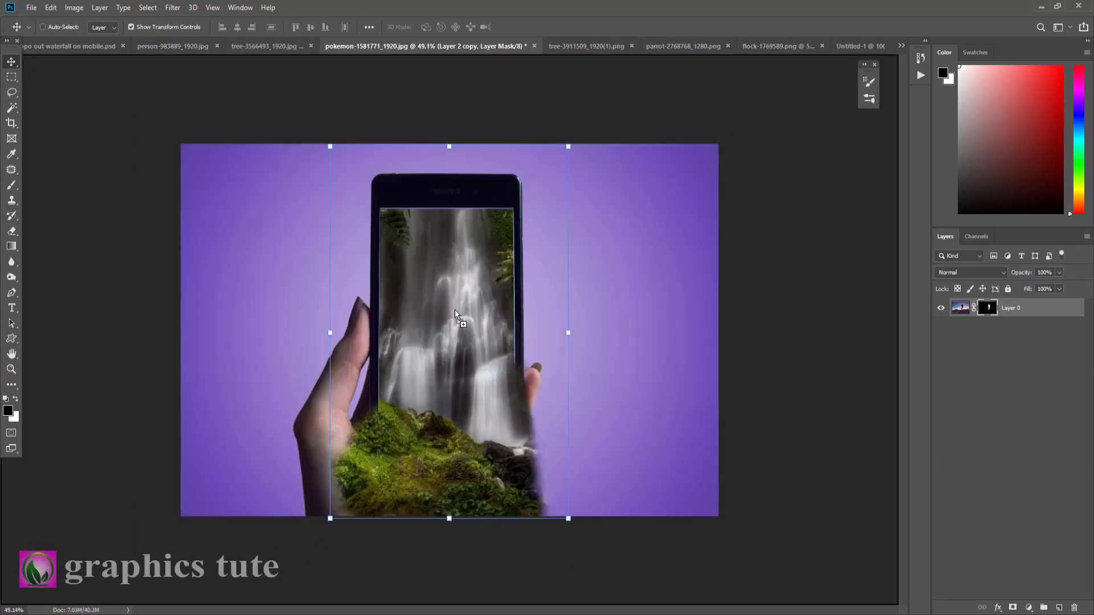
# Close the person image without saving and move the person down-left inside the phone.
pyautogui.click(165, 47)
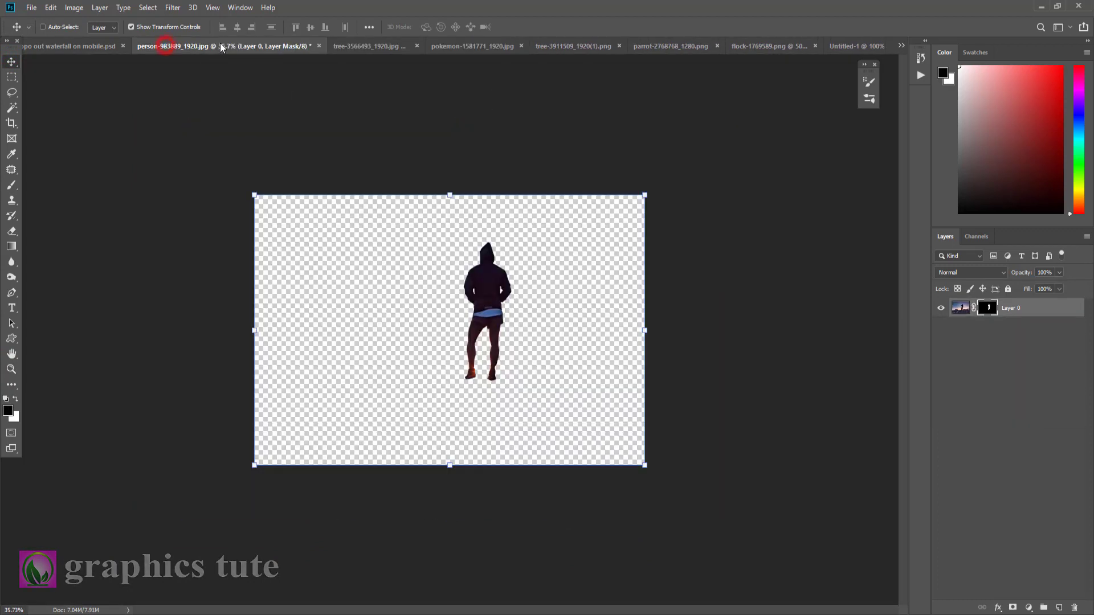
pyautogui.click(319, 45)
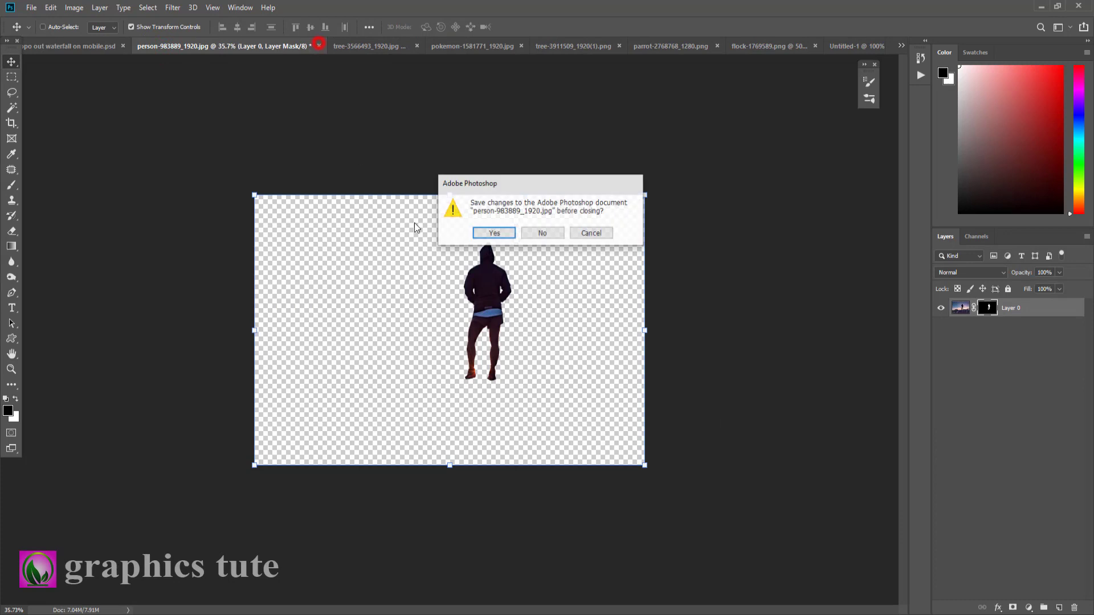
pyautogui.click(542, 233)
pyautogui.moveTo(512, 267); pyautogui.dragTo(441, 370)
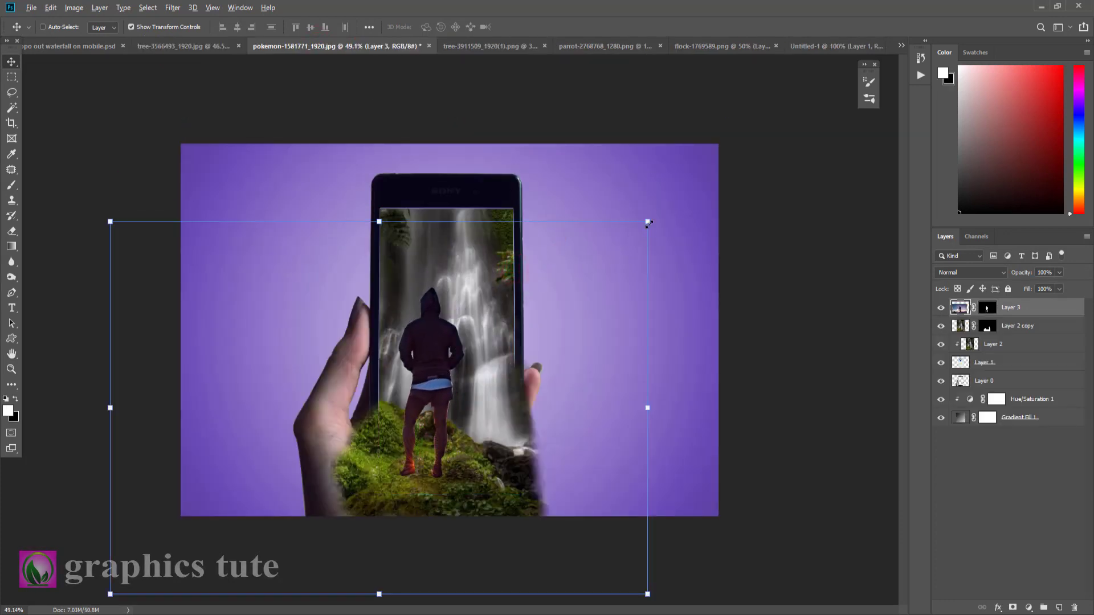
# Scale Layer 3's hooded figure to about 51% and stand it lower on the moss.
pyautogui.keyDown('alt'); pyautogui.moveTo(648, 223); pyautogui.dragTo(516, 316); pyautogui.keyUp('alt')
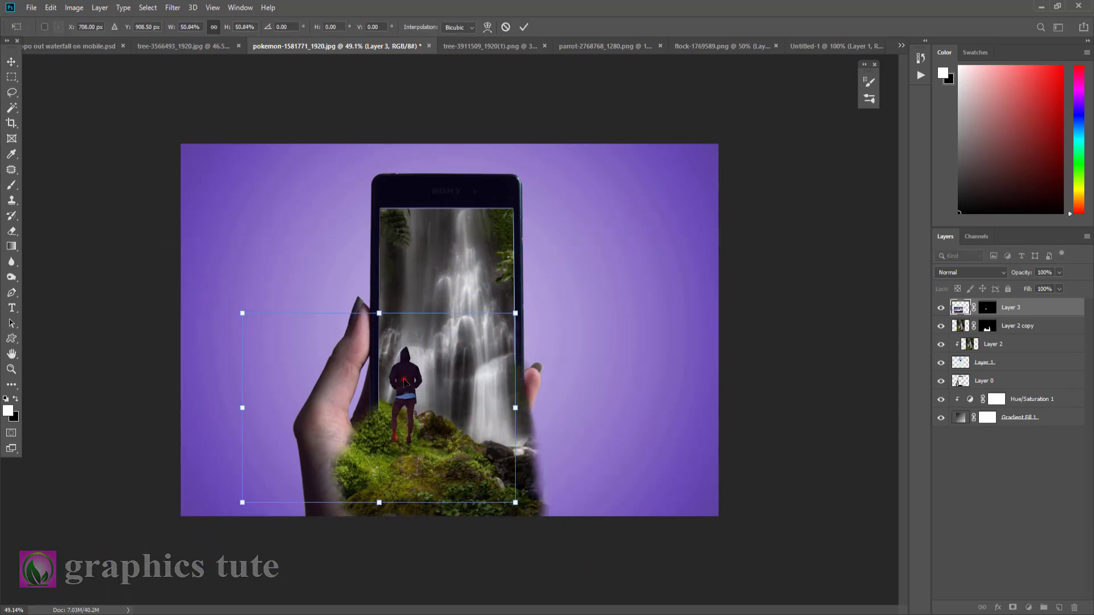
pyautogui.moveTo(404, 382); pyautogui.dragTo(413, 428)
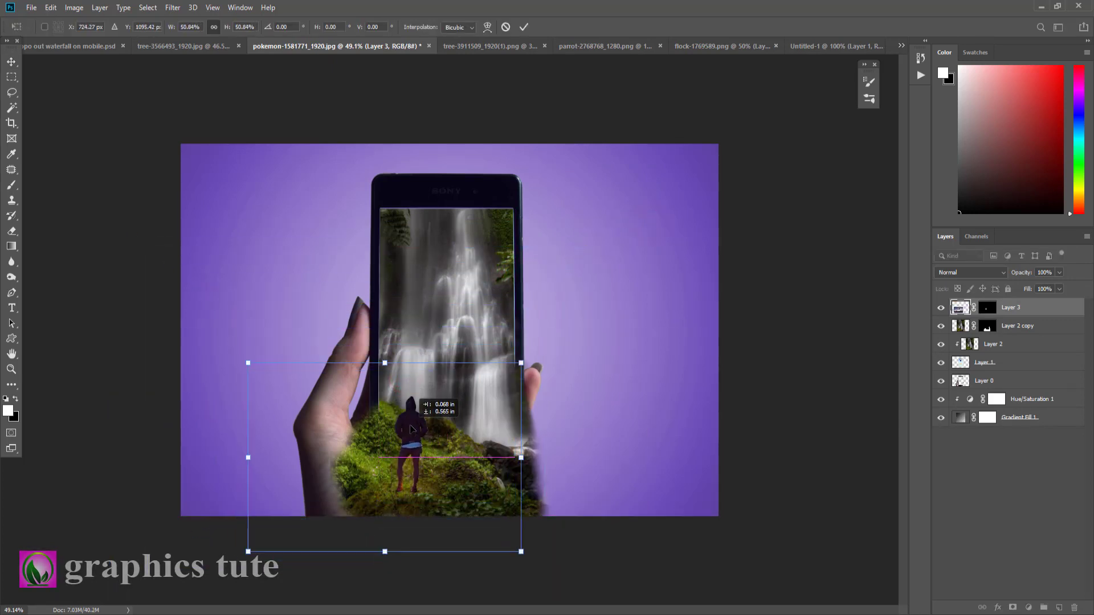
pyautogui.moveTo(412, 429); pyautogui.dragTo(406, 434)
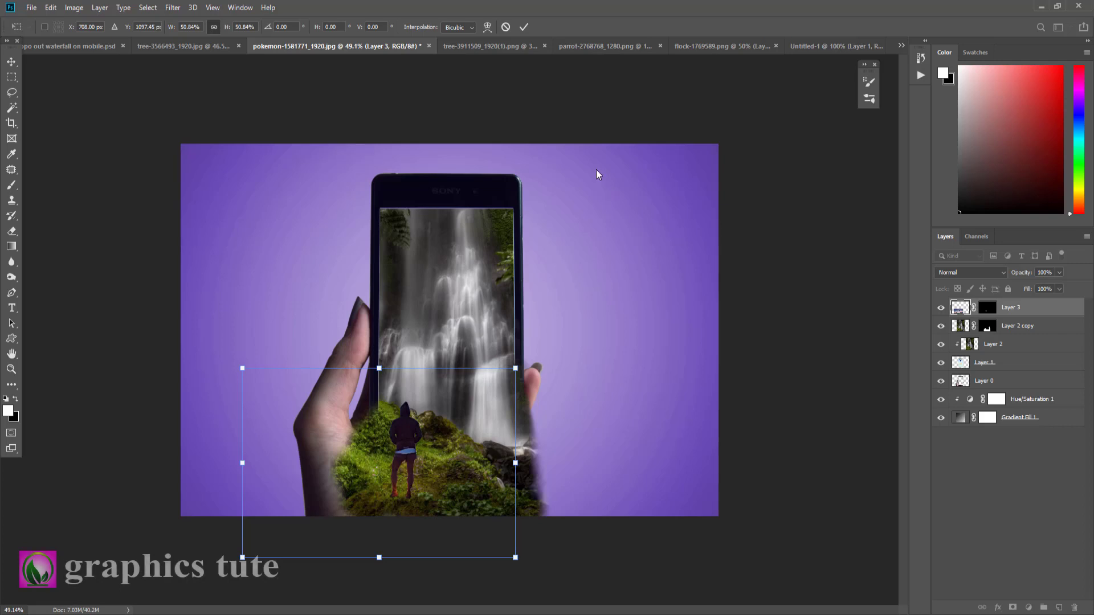
pyautogui.click(525, 27)
pyautogui.moveTo(396, 470)
pyautogui.mouseDown()
pyautogui.moveTo(424, 479)
pyautogui.moveTo(427, 441)
pyautogui.mouseUp()
pyautogui.click(12, 369)
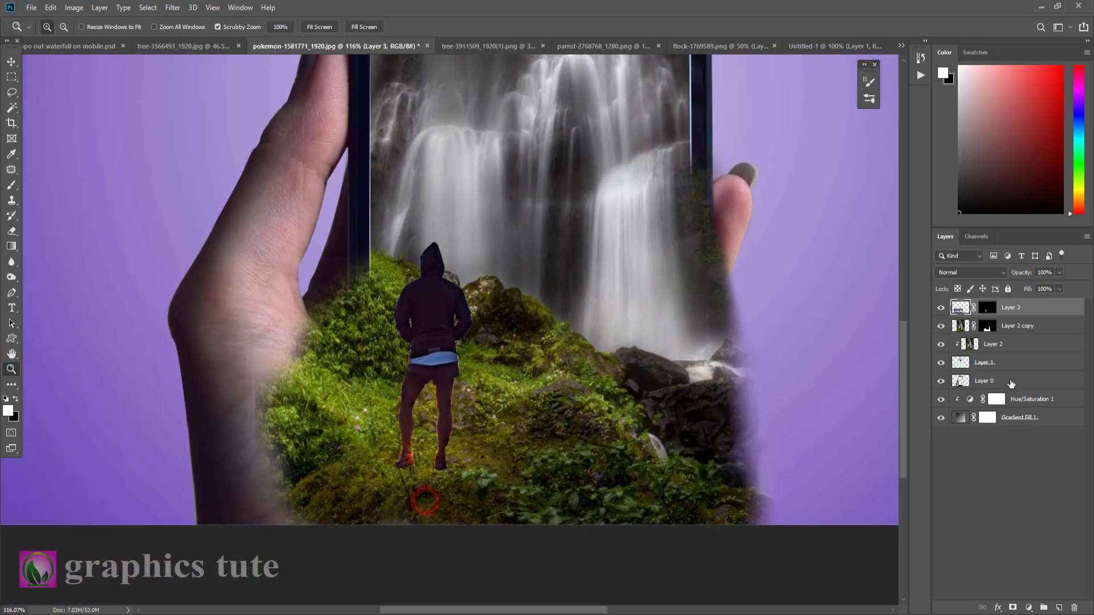
# Add a new layer above the waterfall copy and paint shadows under the hiker's feet.
pyautogui.click(1020, 325)
pyautogui.click(1059, 608)
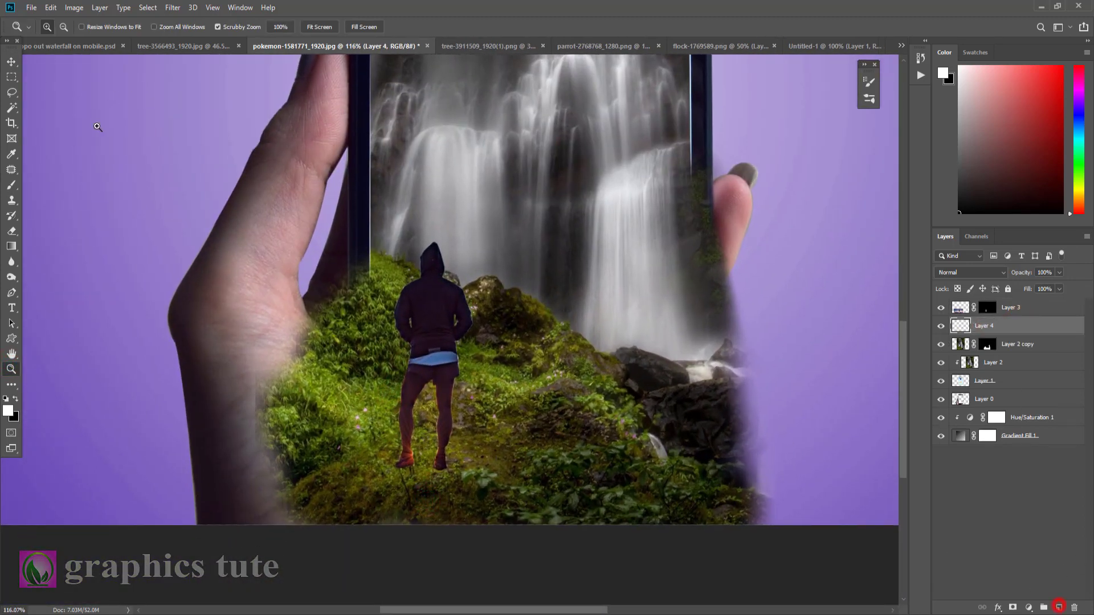
pyautogui.click(10, 184)
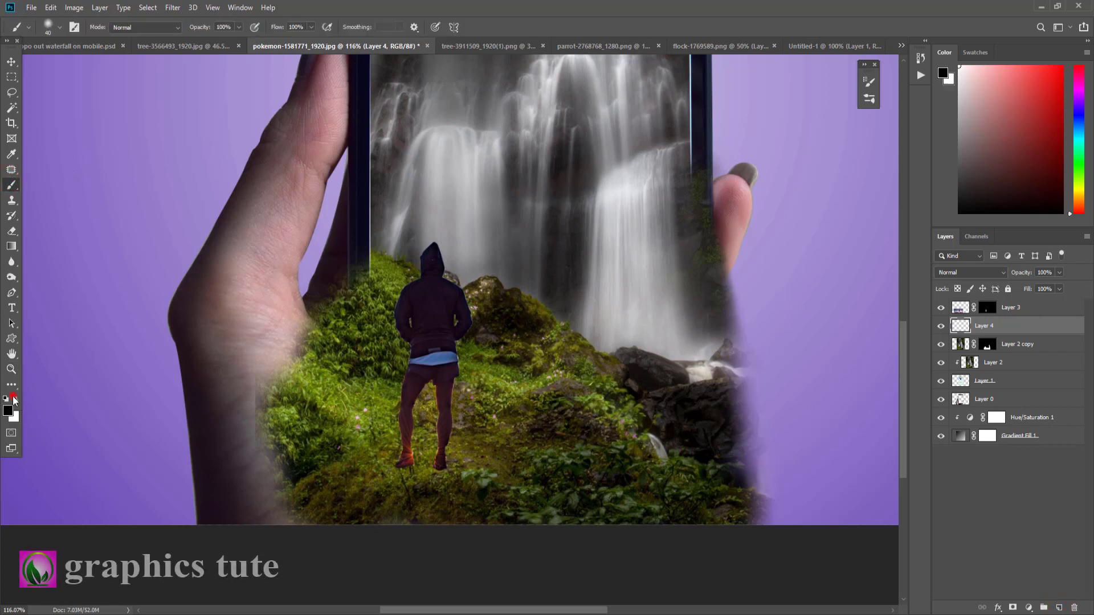
pyautogui.click(405, 461)
pyautogui.click(436, 464)
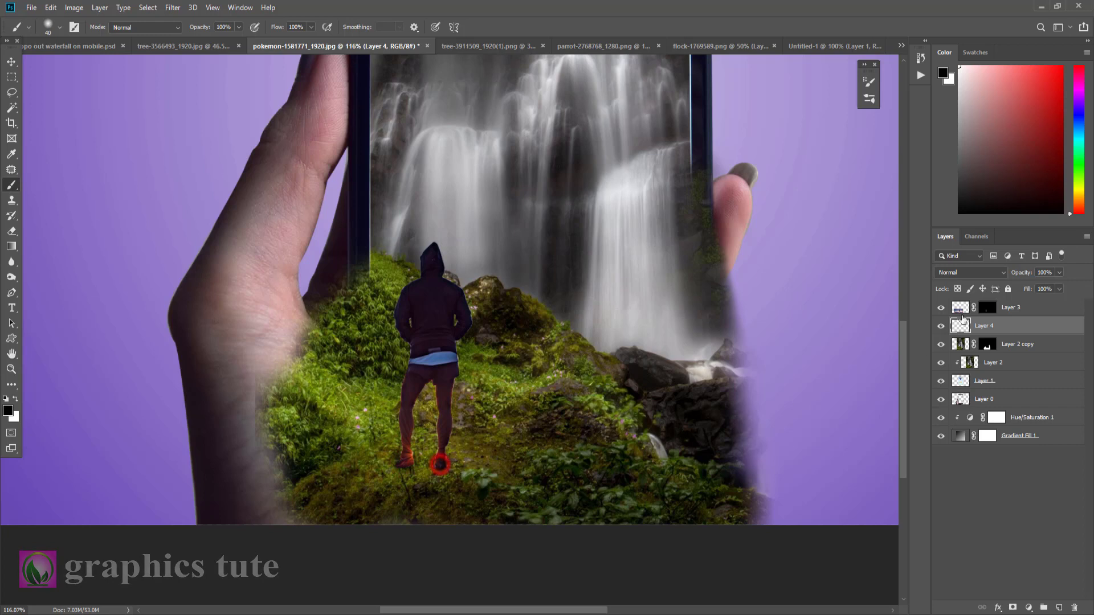
# Apply the person's layer mask, duplicate the person layer, and load the hiker's outline.
pyautogui.rightClick(987, 308)
pyautogui.click(1006, 344)
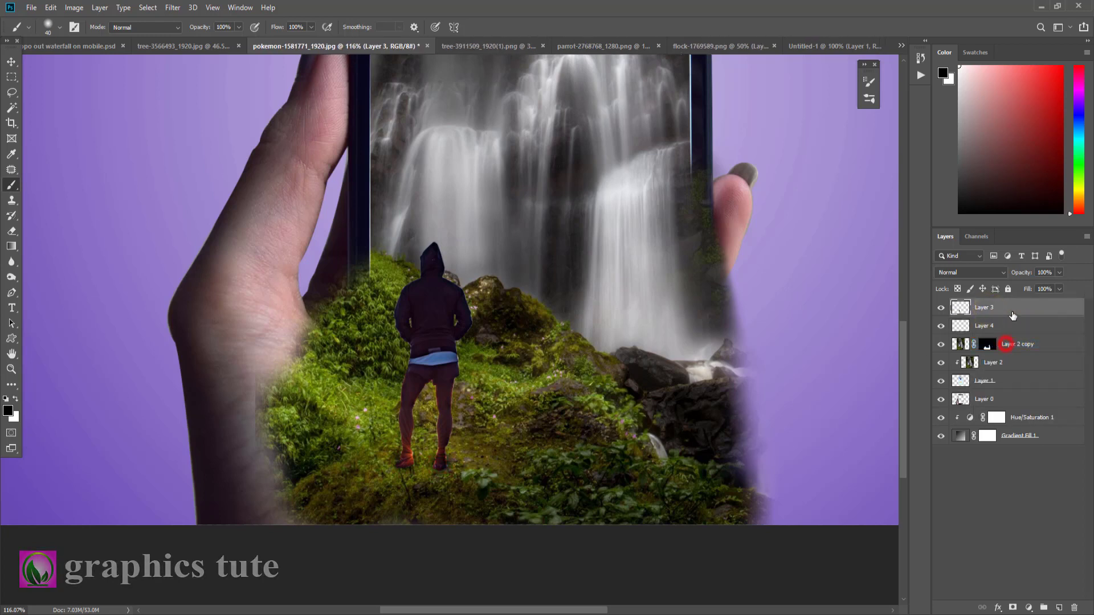
pyautogui.hotkey('ctrl', 'j')
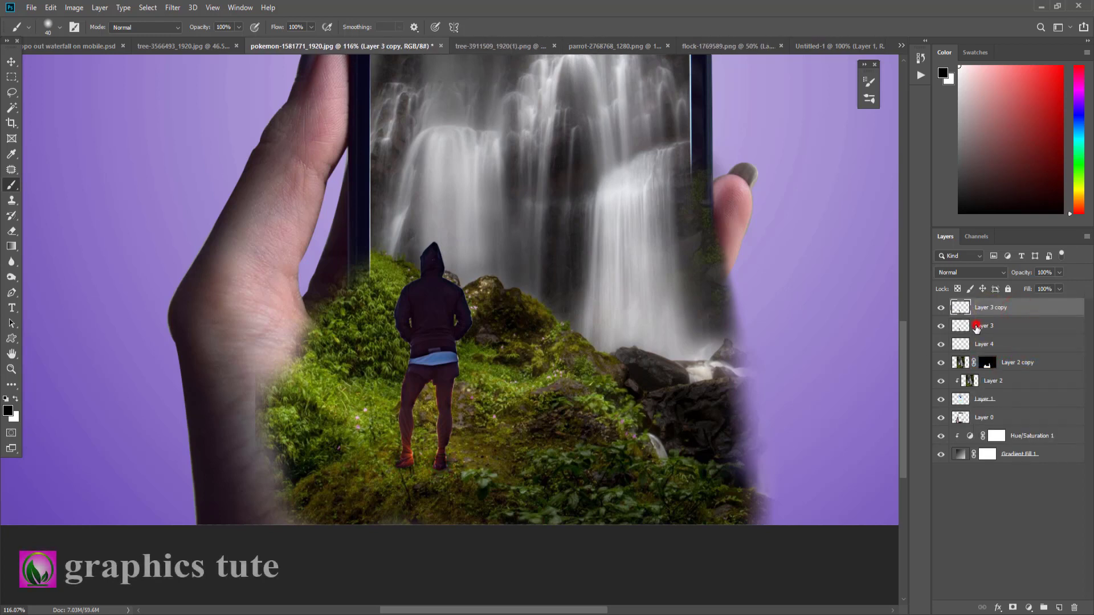
pyautogui.click(962, 328)
pyautogui.keyDown('ctrl'); pyautogui.click(962, 326); pyautogui.keyUp('ctrl')
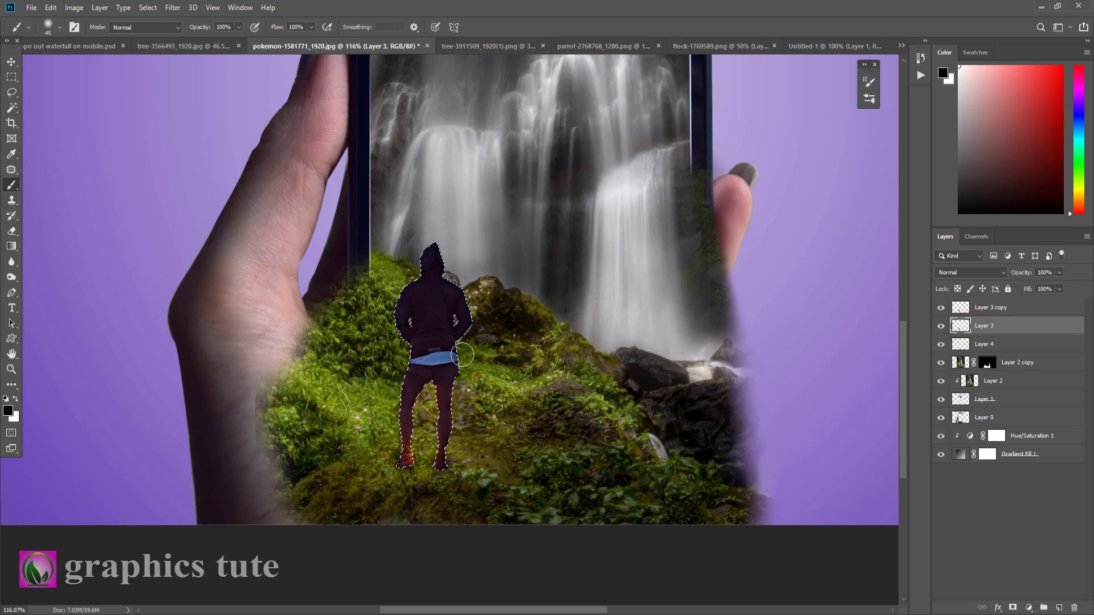
pyautogui.press(']')
pyautogui.press(']')
pyautogui.press(']')
pyautogui.press(']')
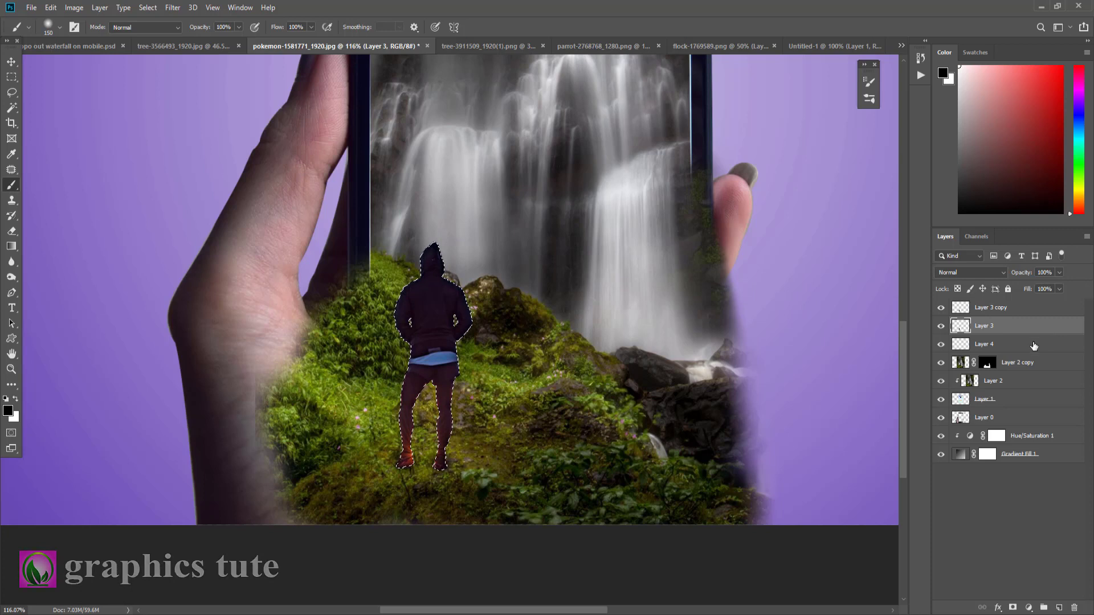
# Flip the hiker copy downward into a reflection fitted under the person's feet.
pyautogui.hotkey('ctrl', 't')
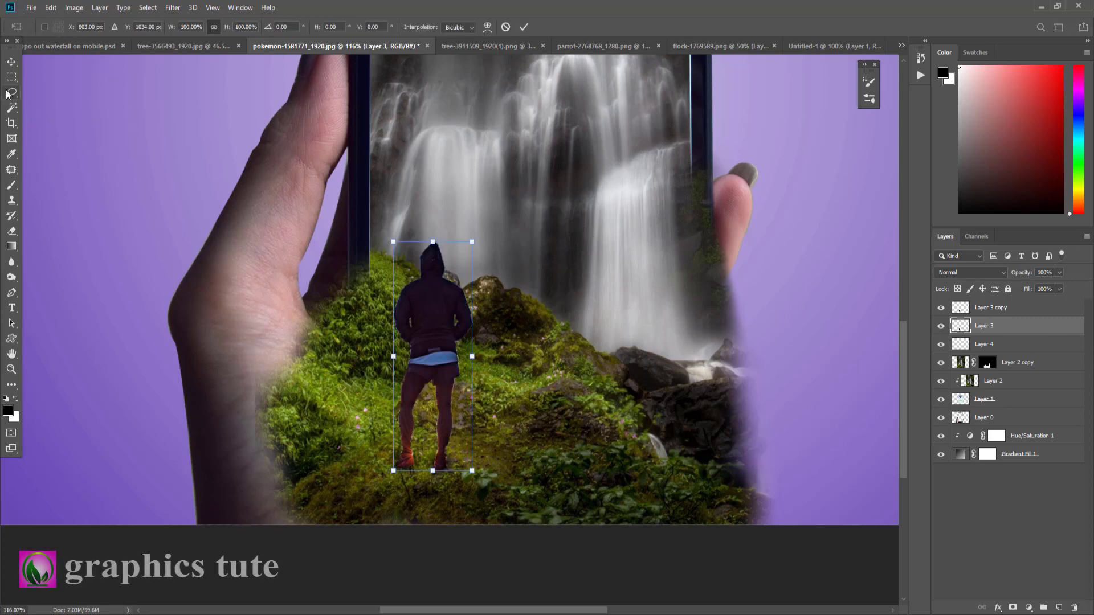
pyautogui.click(10, 61)
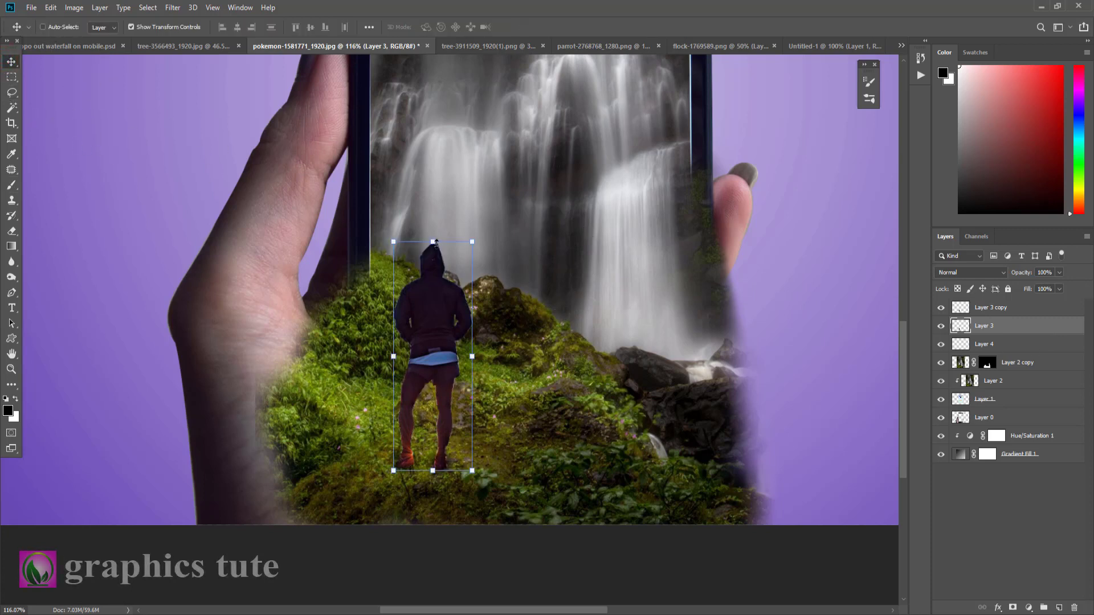
pyautogui.moveTo(435, 242); pyautogui.dragTo(433, 602)
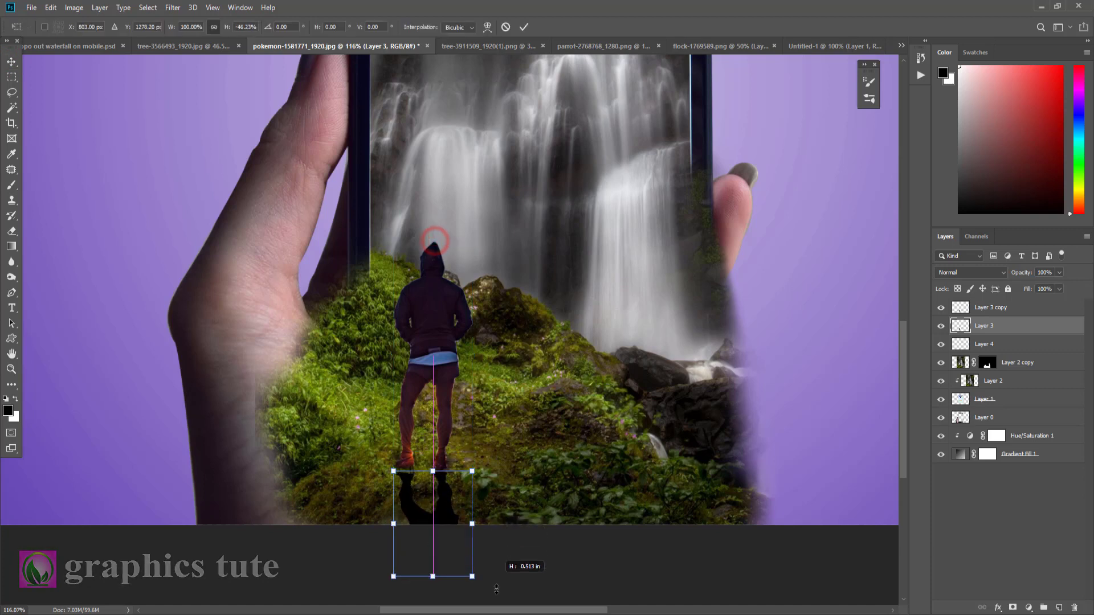
pyautogui.moveTo(450, 501); pyautogui.dragTo(450, 496)
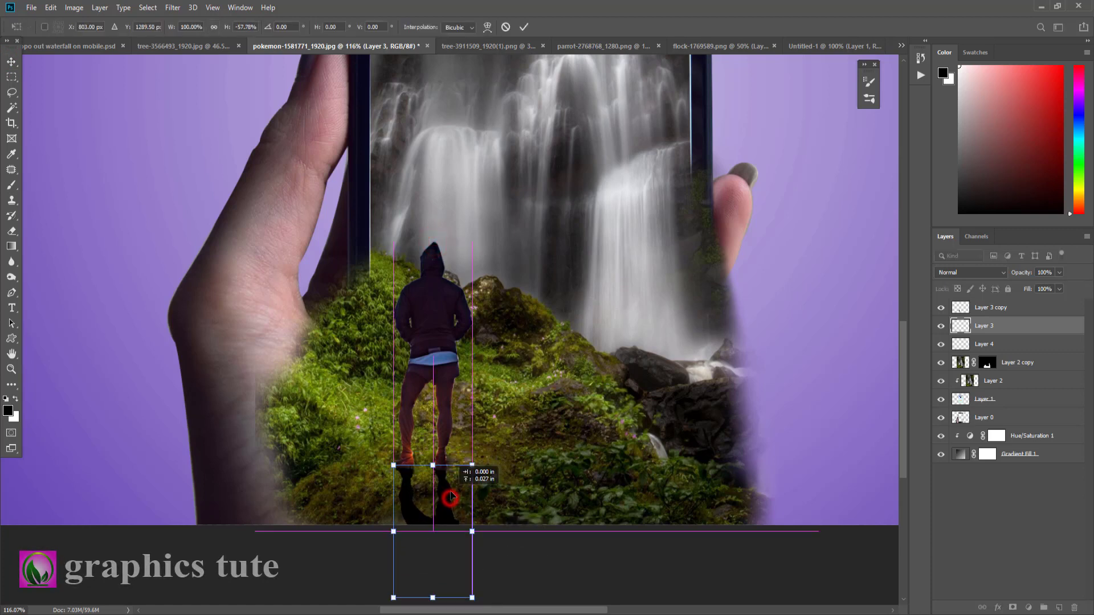
pyautogui.click(522, 25)
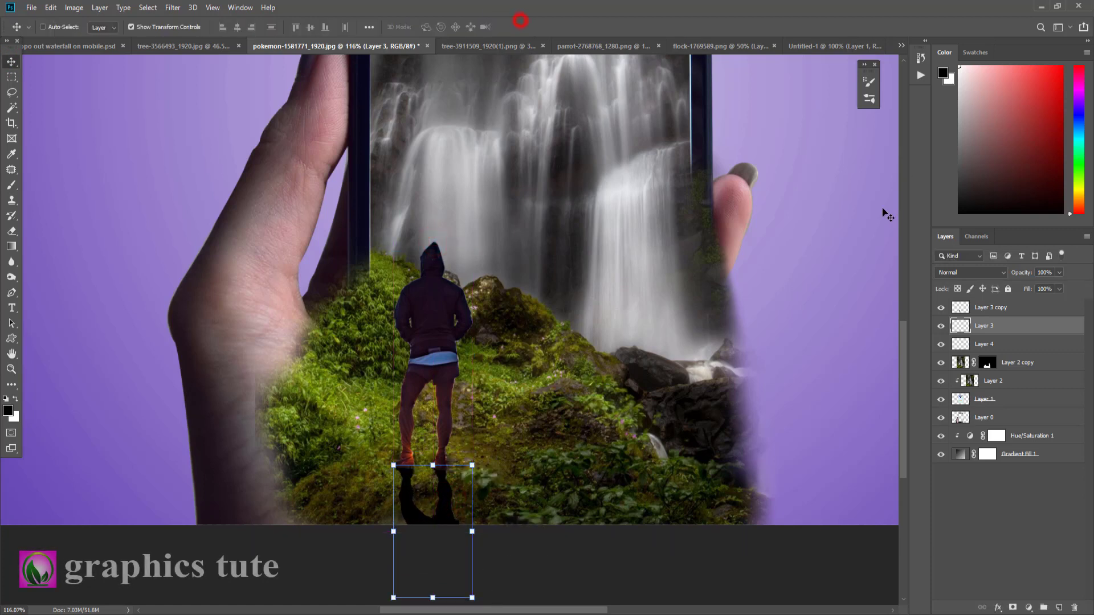
# Fade the reflection to 40% opacity and zoom out to view the whole phone.
pyautogui.moveTo(1025, 273); pyautogui.dragTo(995, 276)
pyautogui.press('z')
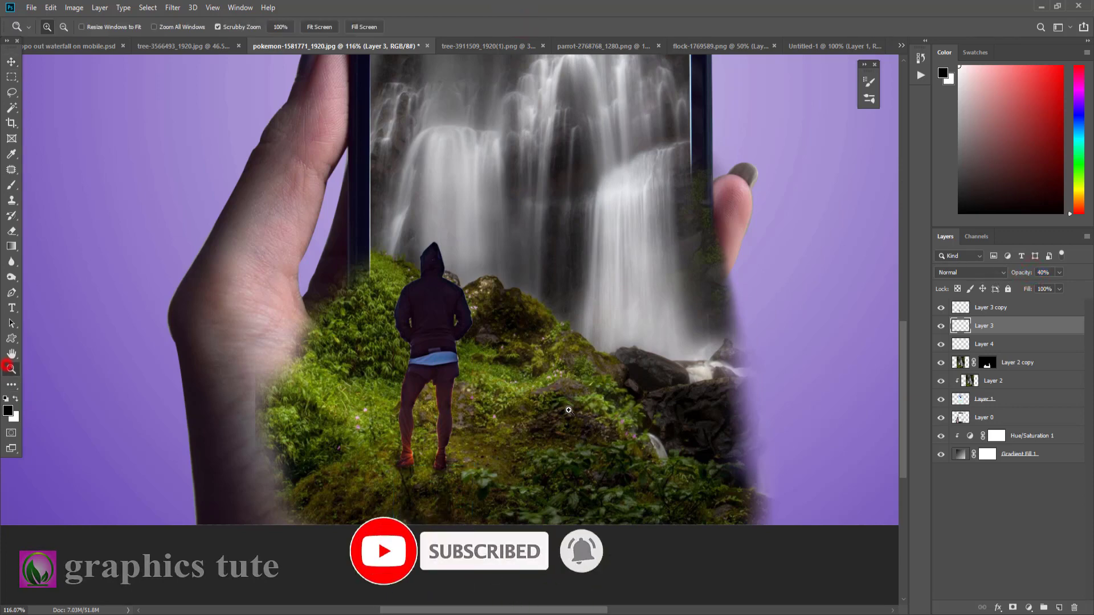
pyautogui.moveTo(564, 388); pyautogui.dragTo(506, 409)
pyautogui.moveTo(456, 447)
pyautogui.mouseDown()
pyautogui.moveTo(477, 431)
pyautogui.moveTo(102, 118)
pyautogui.mouseUp()
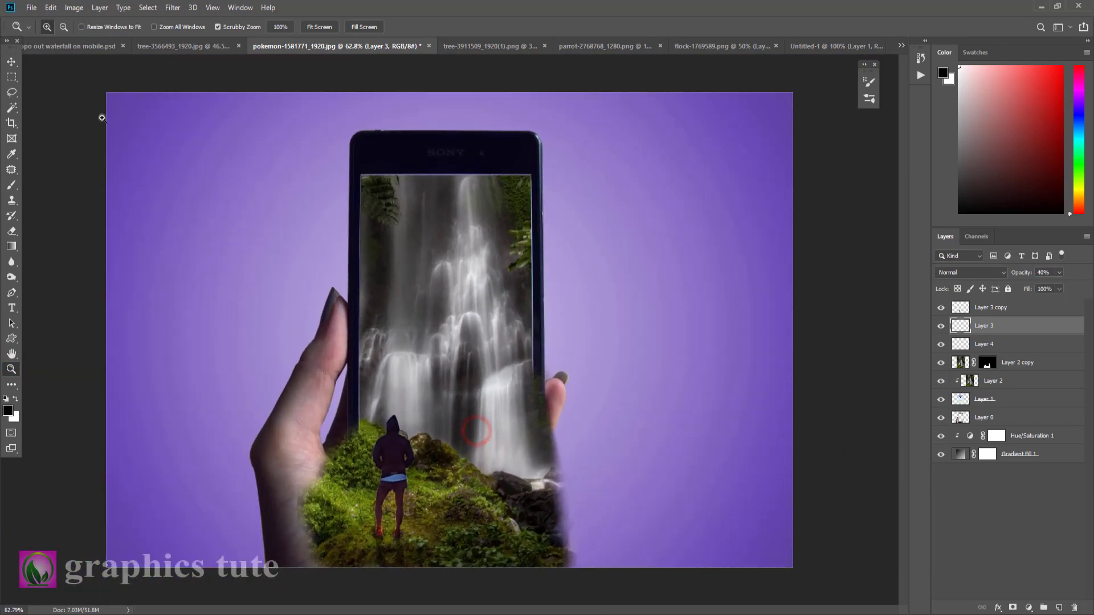
# Carry the blossoming tree from tree-3566493_1920.jpg into the phone composite.
pyautogui.click(185, 45)
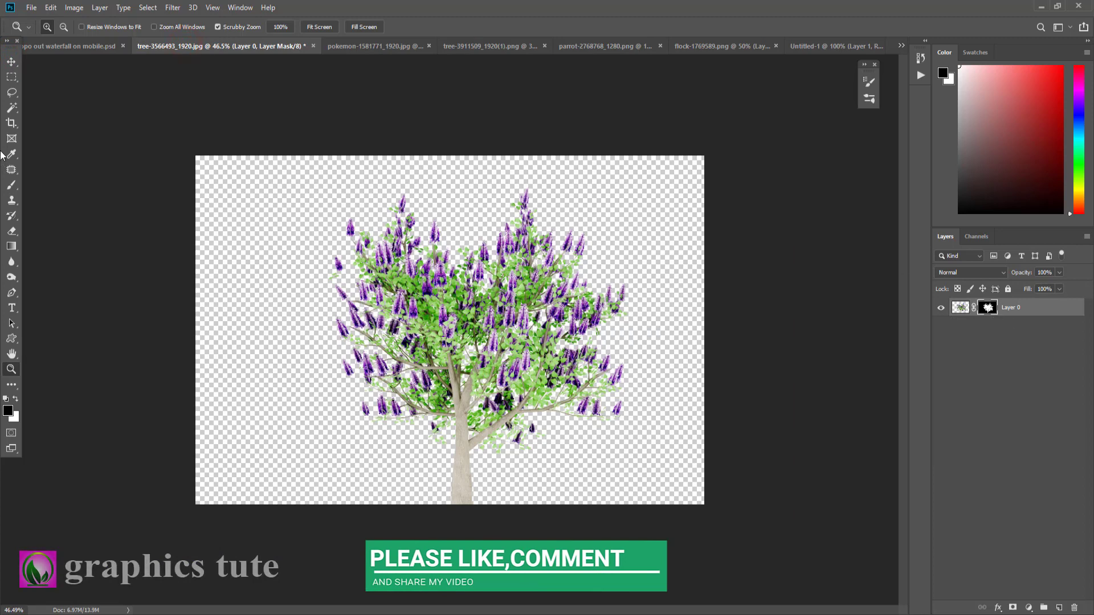
pyautogui.click(29, 66)
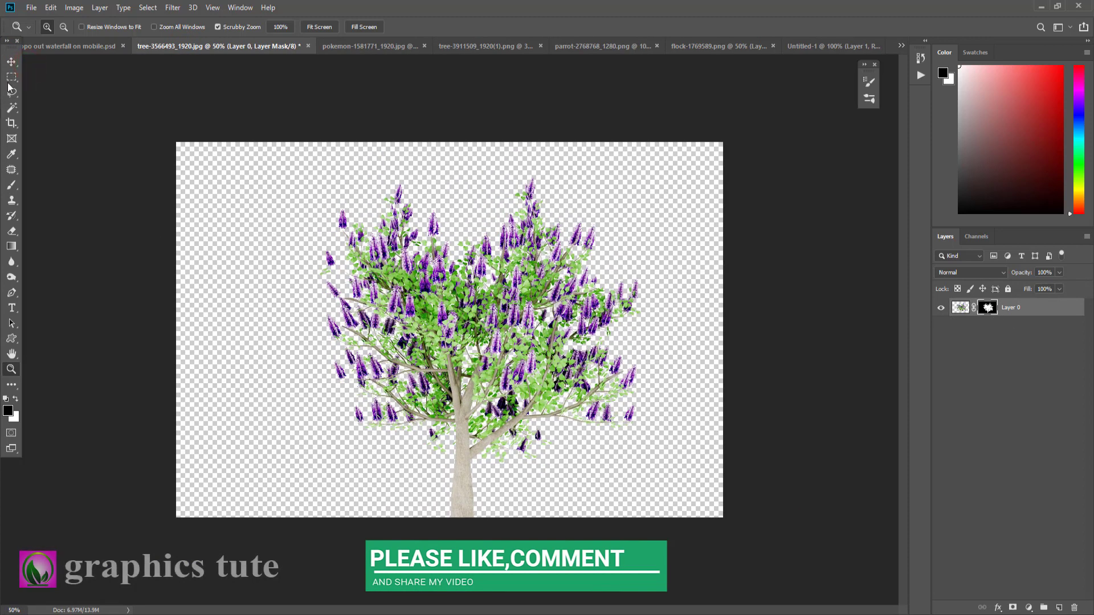
pyautogui.click(11, 61)
pyautogui.moveTo(437, 237)
pyautogui.mouseDown()
pyautogui.moveTo(393, 44)
pyautogui.moveTo(595, 373)
pyautogui.mouseUp()
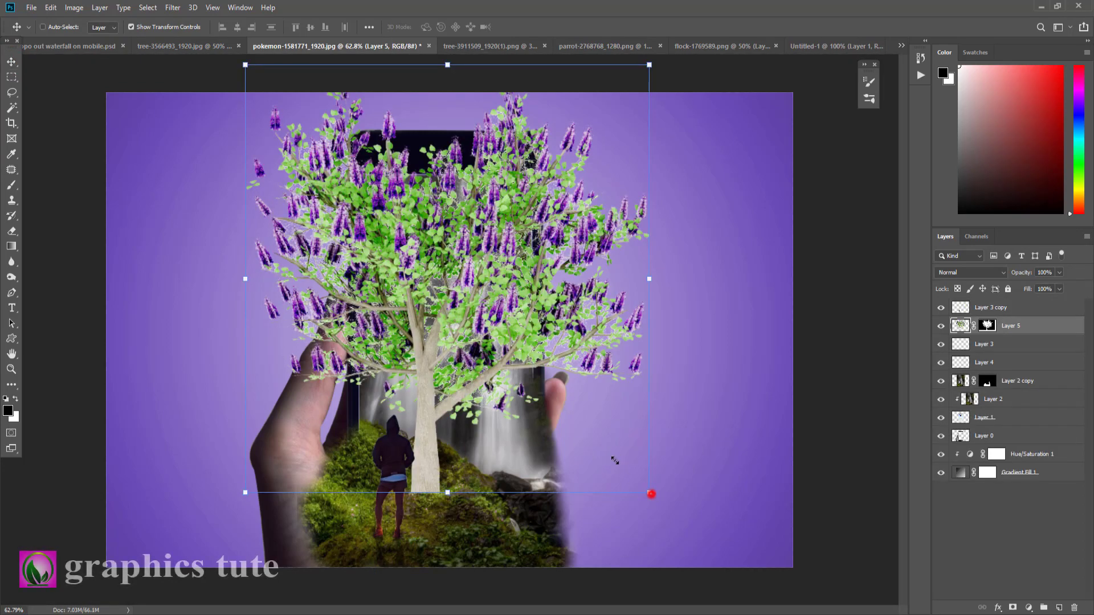
# Scale the tree to about 73%, rotate it to -41° at the phone's top right.
pyautogui.moveTo(615, 460); pyautogui.dragTo(590, 434)
pyautogui.moveTo(676, 415)
pyautogui.mouseDown()
pyautogui.moveTo(630, 292)
pyautogui.moveTo(667, 303)
pyautogui.mouseUp()
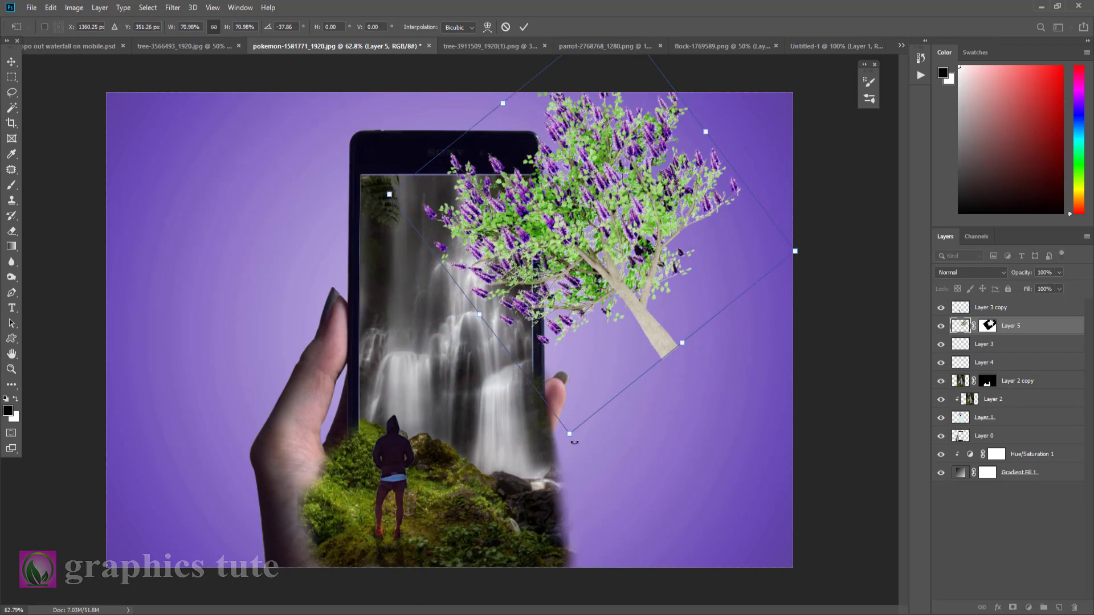
pyautogui.moveTo(570, 437); pyautogui.dragTo(589, 415)
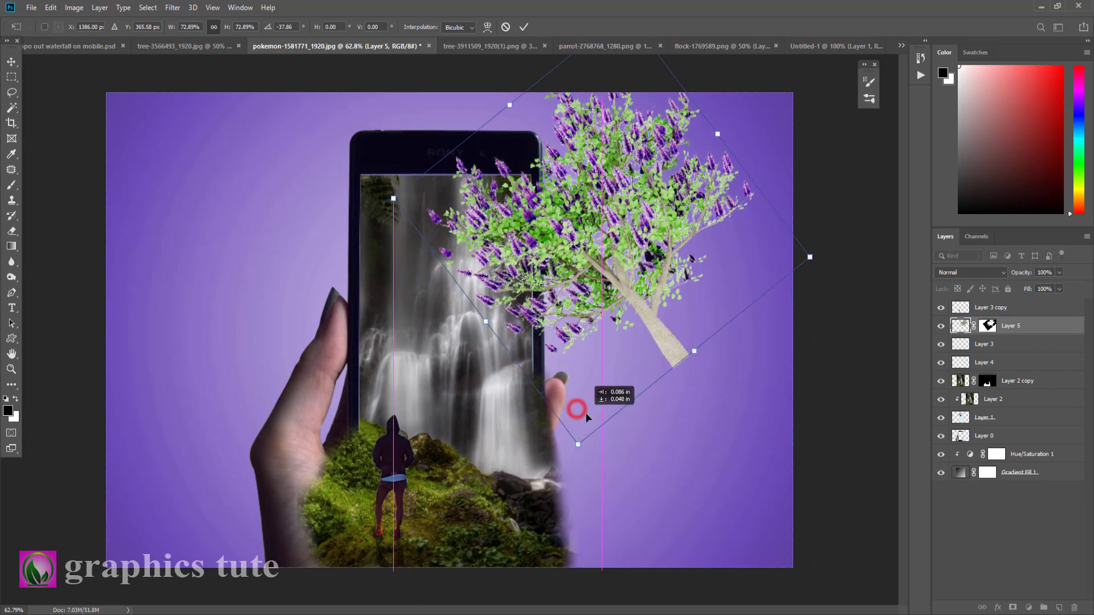
pyautogui.moveTo(598, 479)
pyautogui.mouseDown()
pyautogui.moveTo(577, 390)
pyautogui.moveTo(602, 364)
pyautogui.mouseUp()
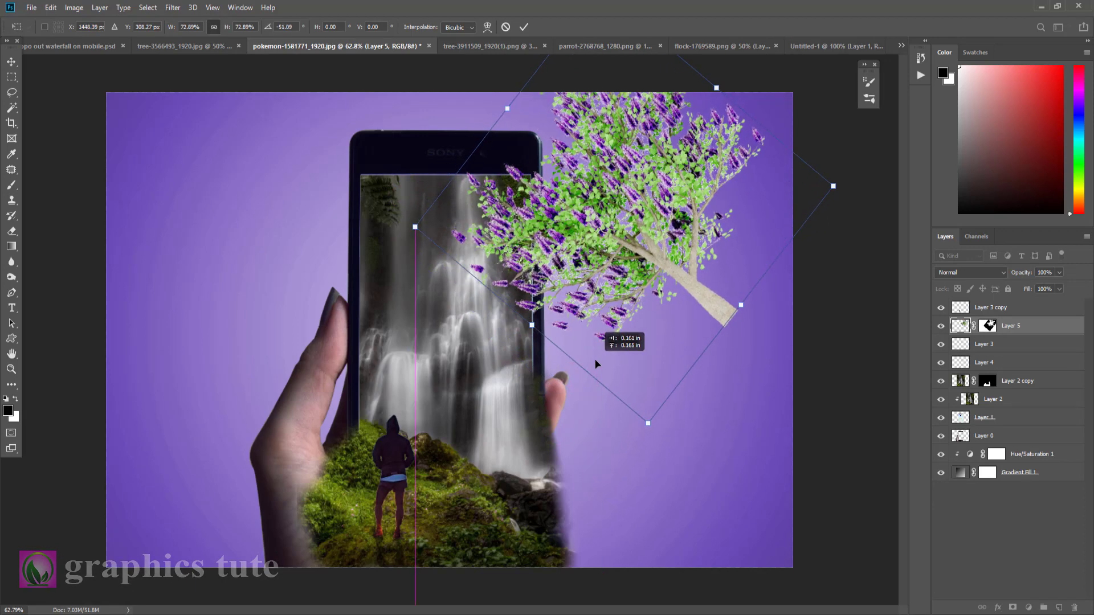
pyautogui.moveTo(656, 456); pyautogui.dragTo(654, 459)
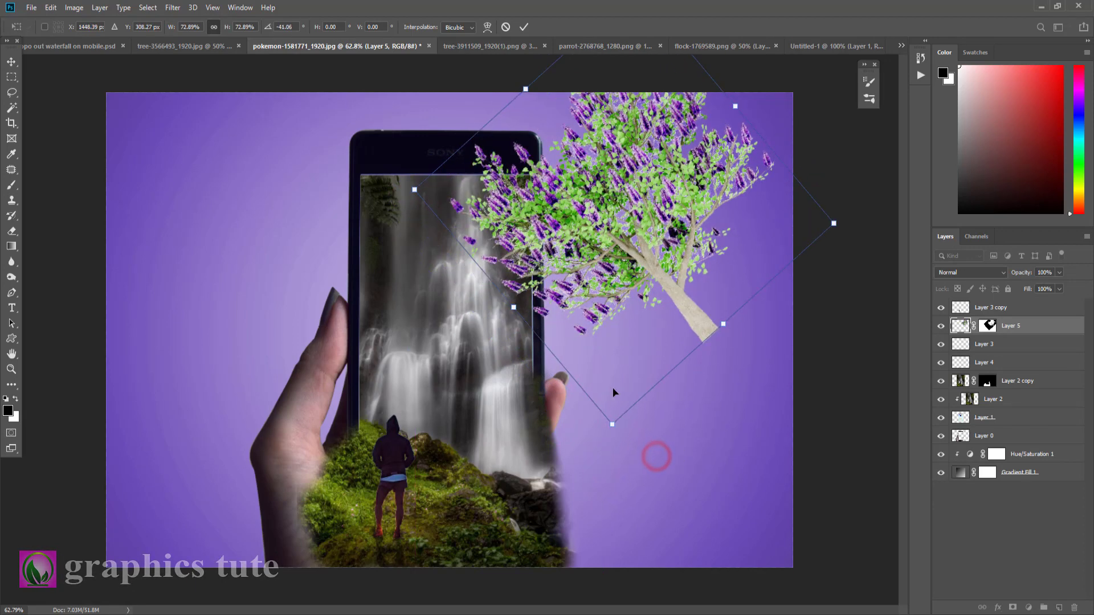
pyautogui.moveTo(614, 382); pyautogui.dragTo(615, 402)
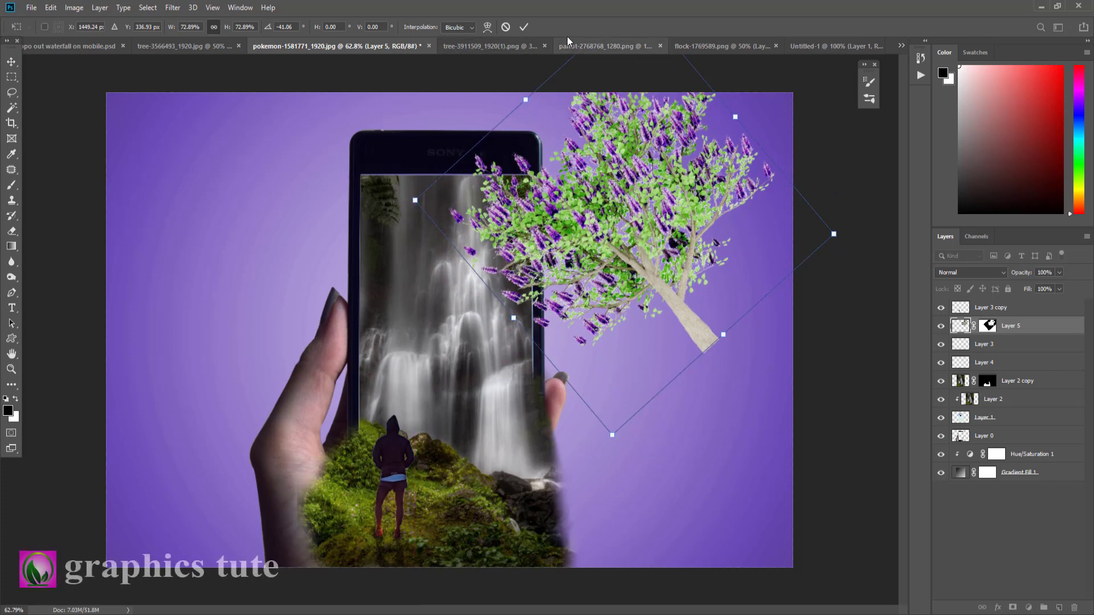
pyautogui.click(523, 26)
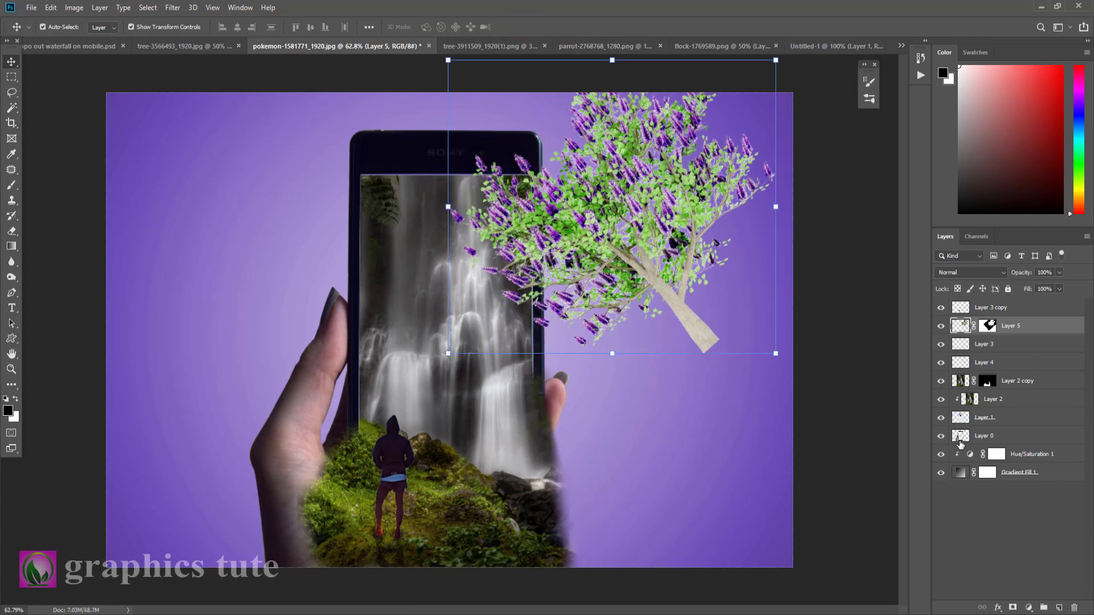
pyautogui.keyDown('ctrl'); pyautogui.click(960, 443); pyautogui.keyUp('ctrl')
# Paint black on Layer 5's mask to hide the trunk and leaves outside the phone.
pyautogui.click(987, 325)
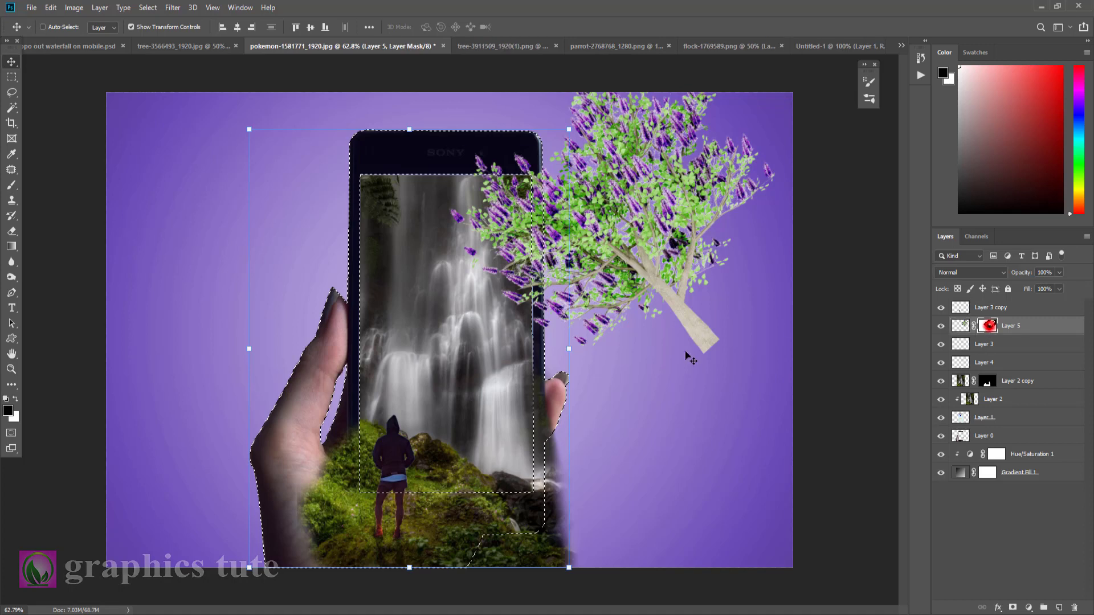
pyautogui.click(11, 185)
pyautogui.moveTo(536, 192); pyautogui.dragTo(539, 308)
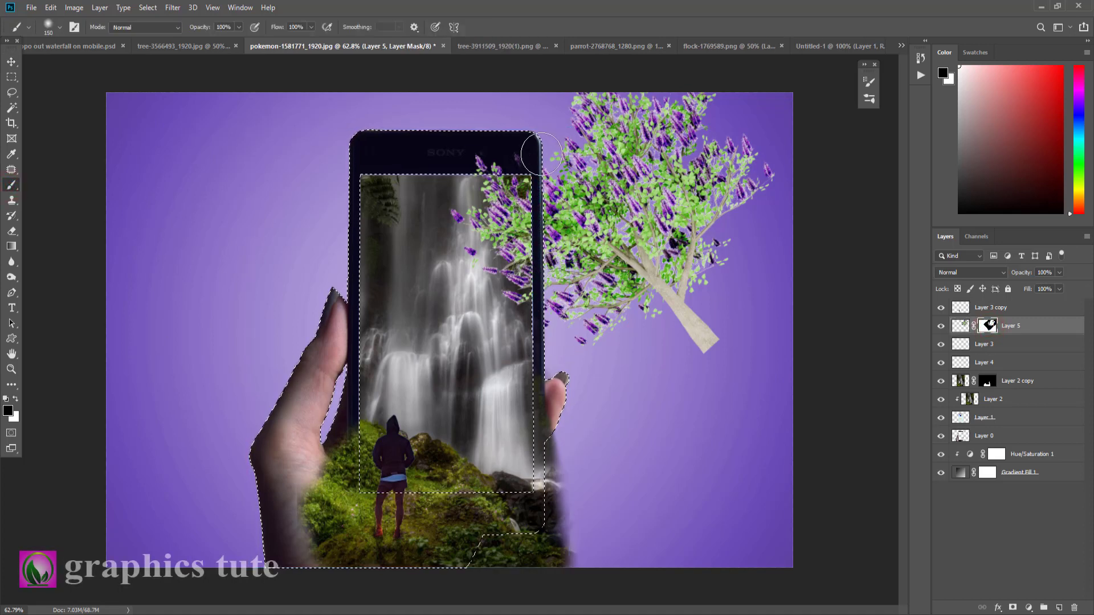
pyautogui.moveTo(544, 162); pyautogui.dragTo(570, 239)
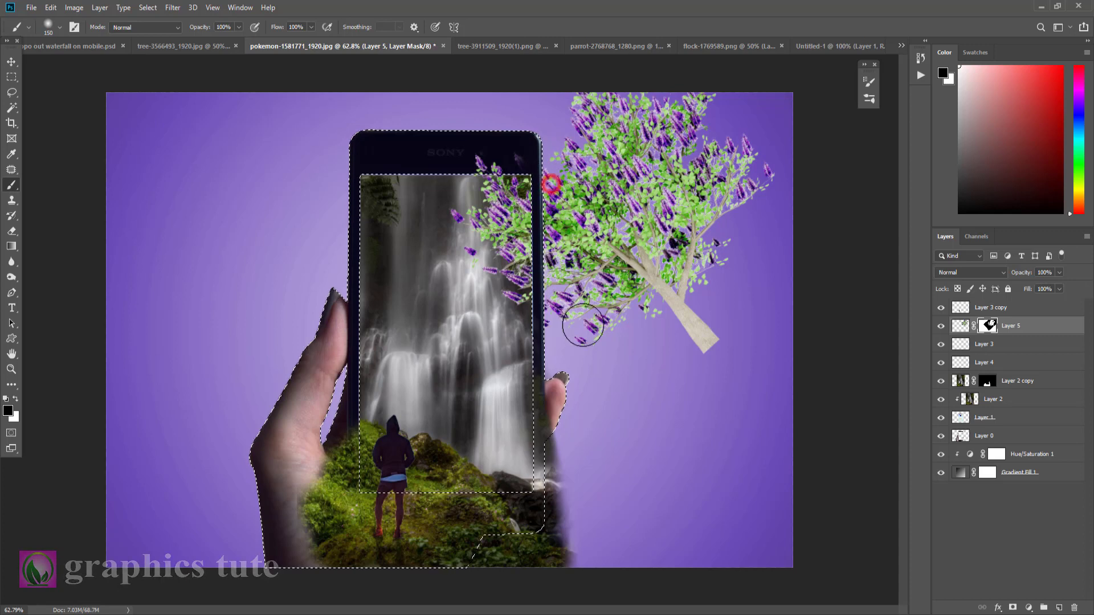
pyautogui.hotkey('ctrl', 'd')
pyautogui.moveTo(597, 275)
pyautogui.mouseDown()
pyautogui.moveTo(574, 329)
pyautogui.moveTo(560, 226)
pyautogui.mouseUp()
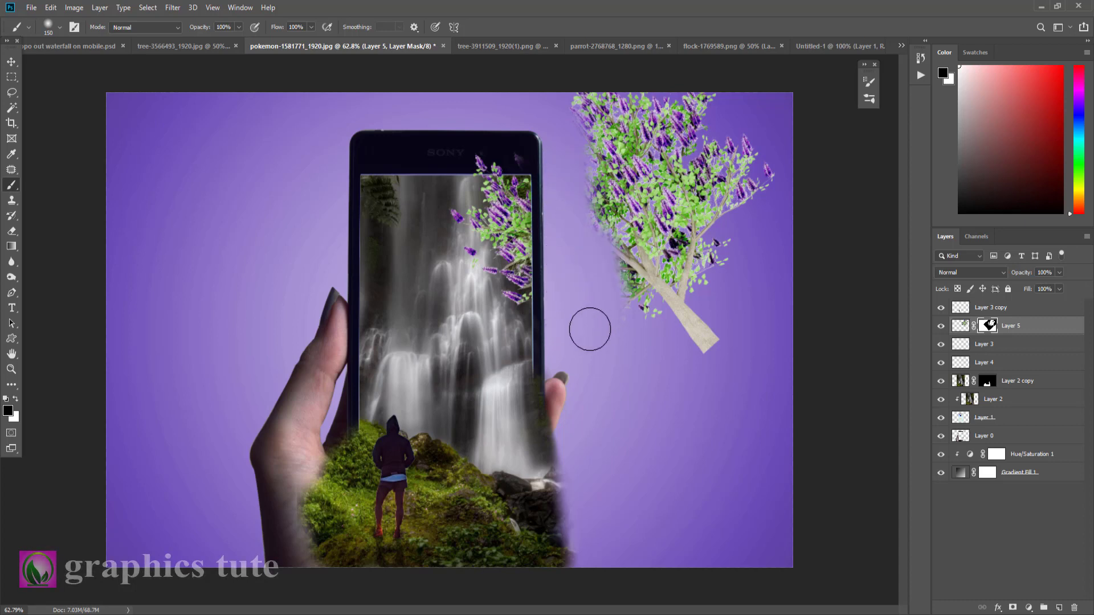
pyautogui.moveTo(589, 325)
pyautogui.mouseDown()
pyautogui.moveTo(619, 110)
pyautogui.moveTo(576, 108)
pyautogui.moveTo(593, 90)
pyautogui.moveTo(699, 120)
pyautogui.moveTo(737, 203)
pyautogui.moveTo(640, 162)
pyautogui.moveTo(655, 164)
pyautogui.moveTo(638, 237)
pyautogui.moveTo(676, 195)
pyautogui.mouseUp()
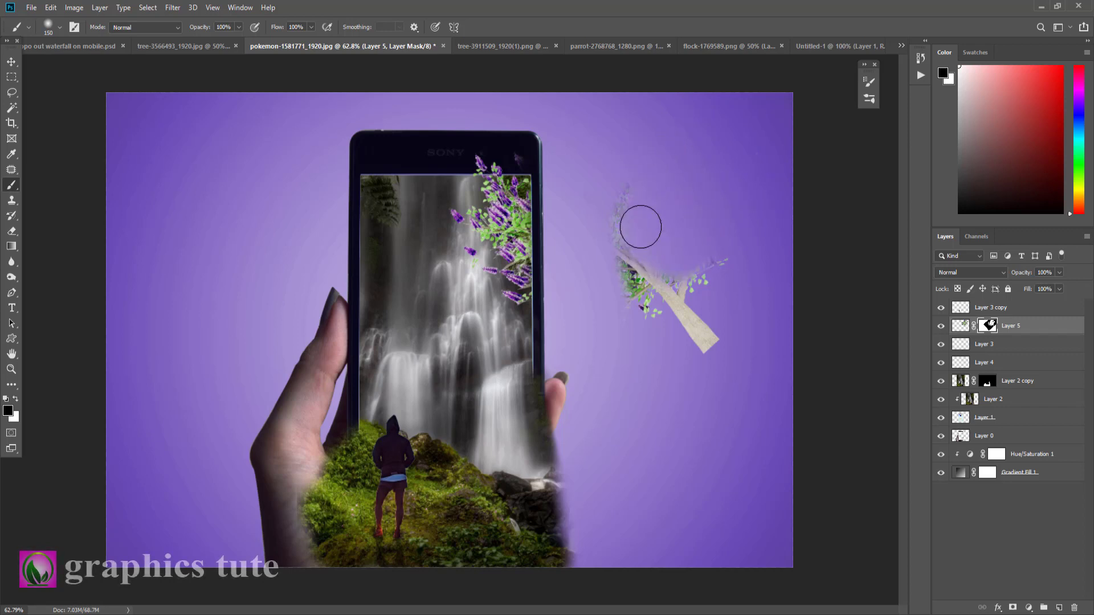
pyautogui.moveTo(619, 293)
pyautogui.mouseDown()
pyautogui.moveTo(706, 366)
pyautogui.moveTo(689, 295)
pyautogui.moveTo(735, 247)
pyautogui.mouseUp()
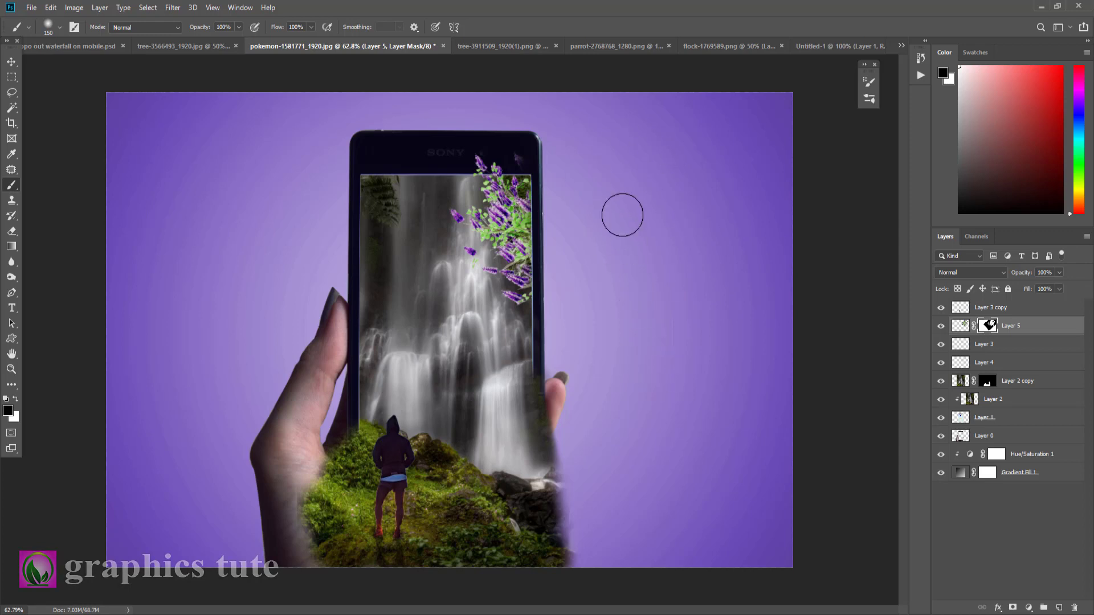
pyautogui.click(11, 369)
pyautogui.moveTo(419, 333); pyautogui.dragTo(410, 311)
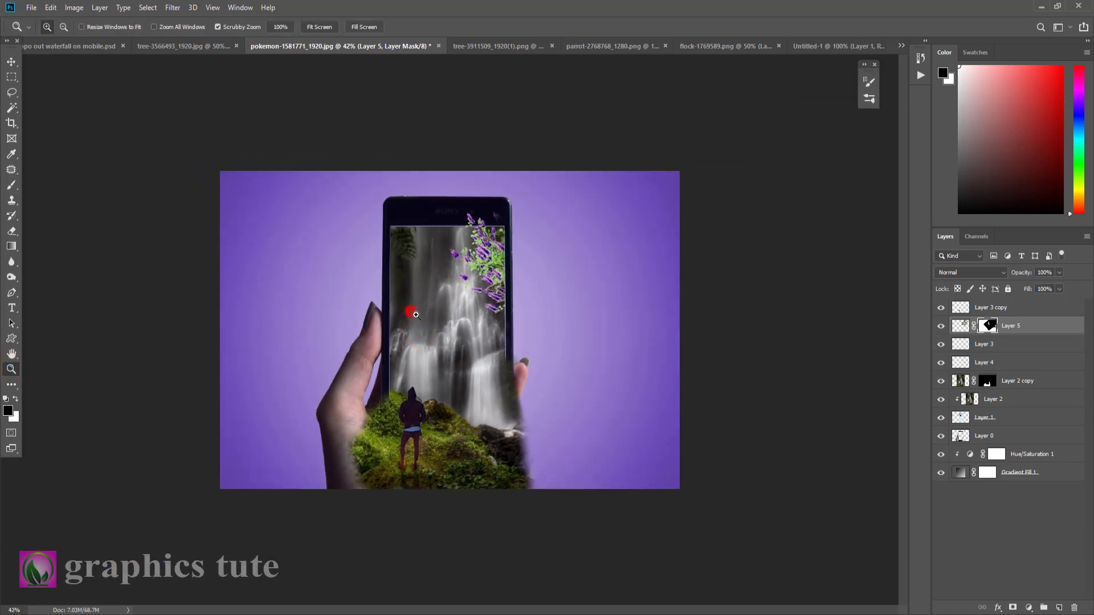
# Close tree-3566493_1920.jpg without saving changes.
pyautogui.click(189, 46)
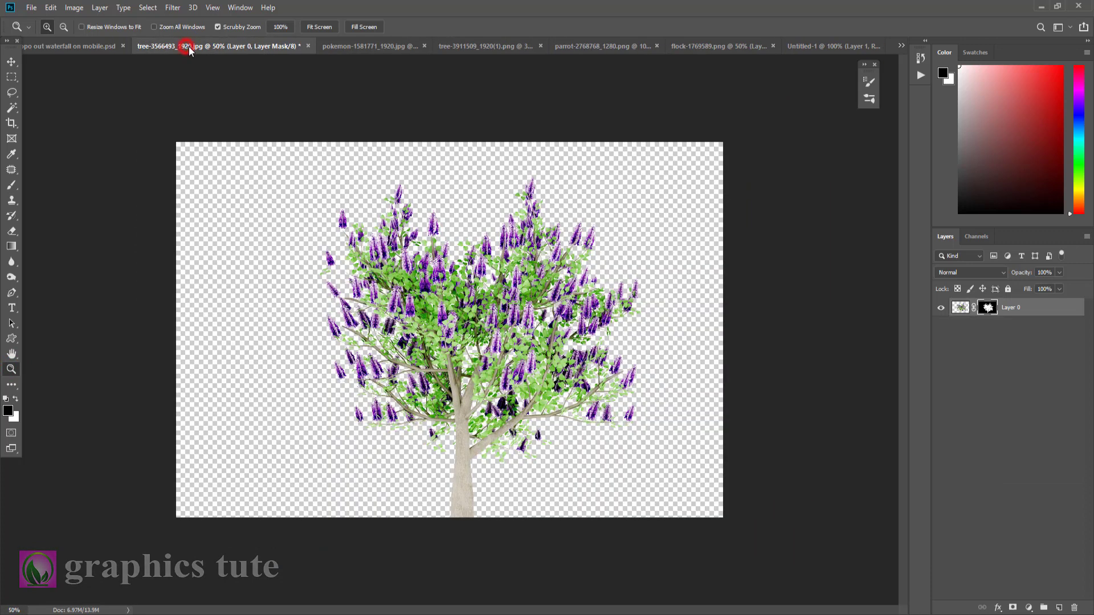
pyautogui.click(308, 45)
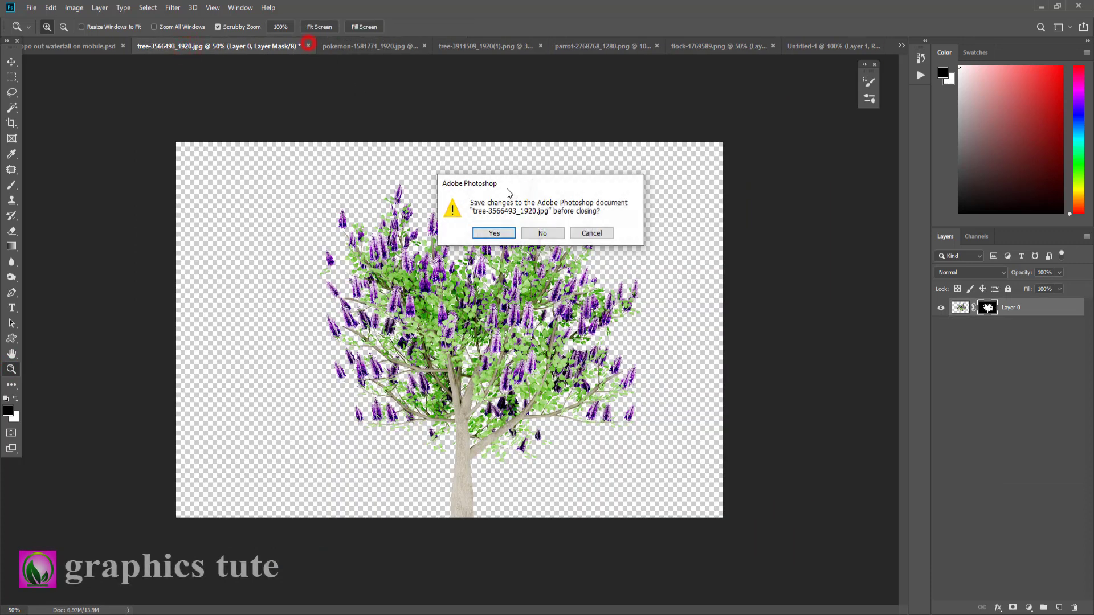
pyautogui.click(542, 233)
pyautogui.click(504, 46)
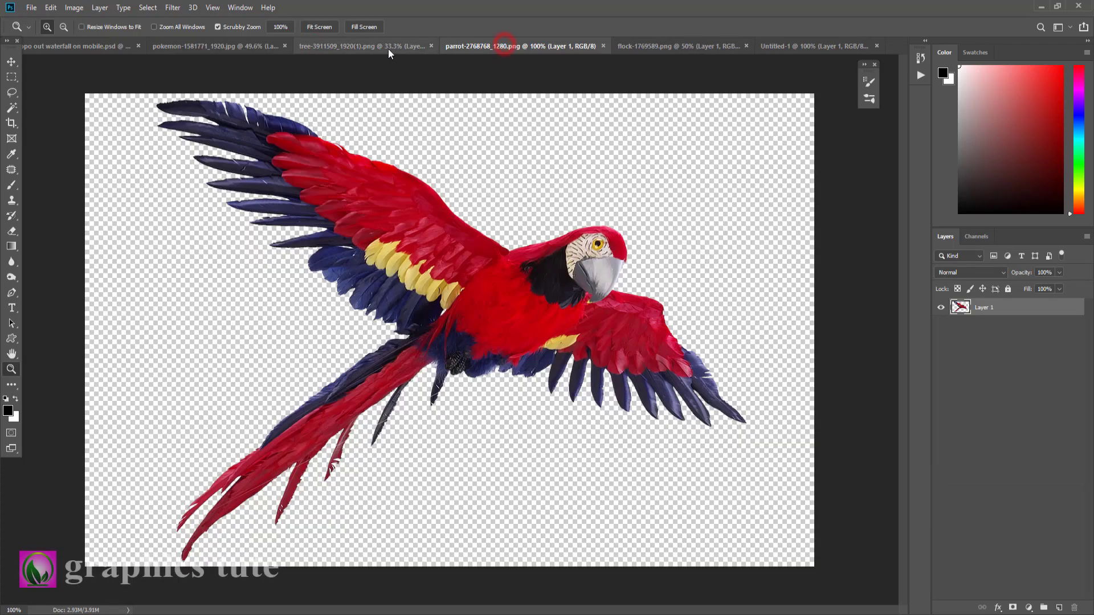
# Bring the green tree into the composite, scaled to about 28% on the island by the waterfall.
pyautogui.click(388, 48)
pyautogui.click(11, 61)
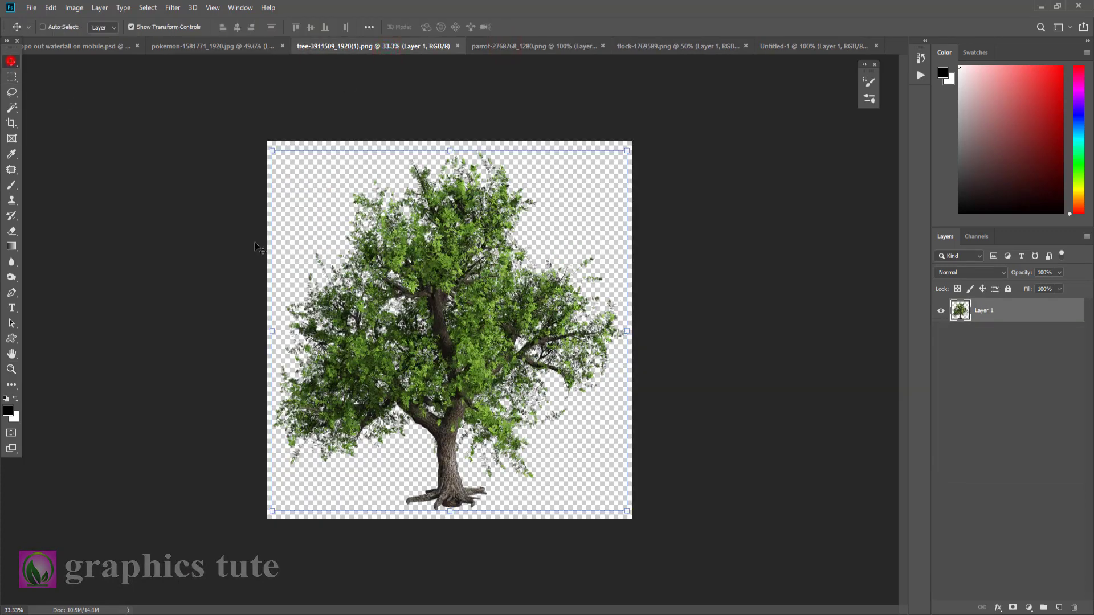
pyautogui.moveTo(392, 257)
pyautogui.mouseDown()
pyautogui.moveTo(248, 49)
pyautogui.moveTo(398, 279)
pyautogui.mouseUp()
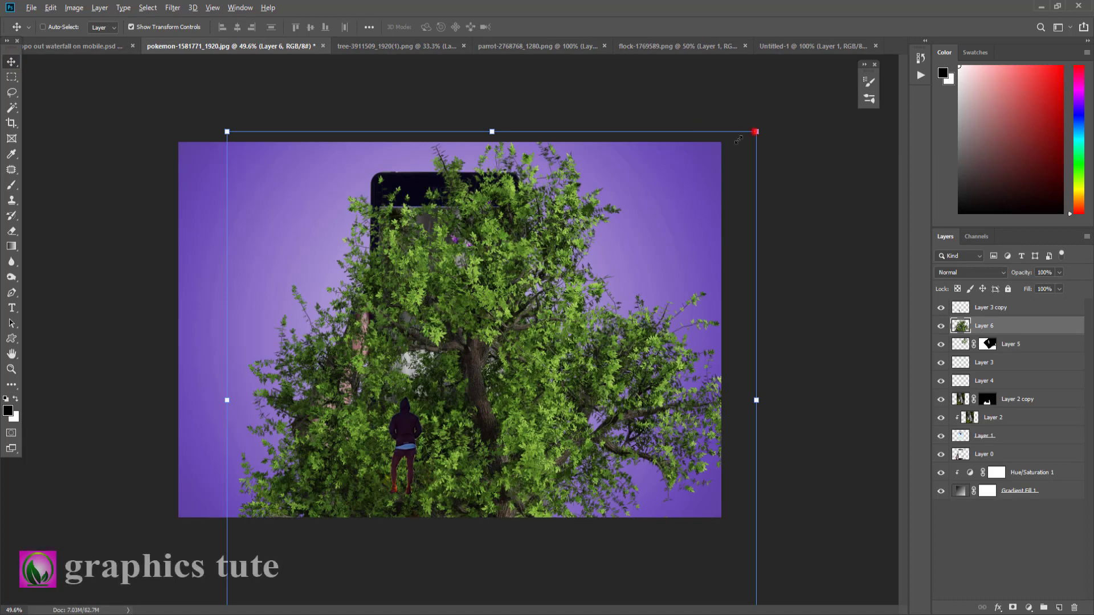
pyautogui.moveTo(755, 132); pyautogui.dragTo(532, 289)
pyautogui.moveTo(500, 378)
pyautogui.mouseDown()
pyautogui.moveTo(529, 342)
pyautogui.moveTo(513, 371)
pyautogui.mouseUp()
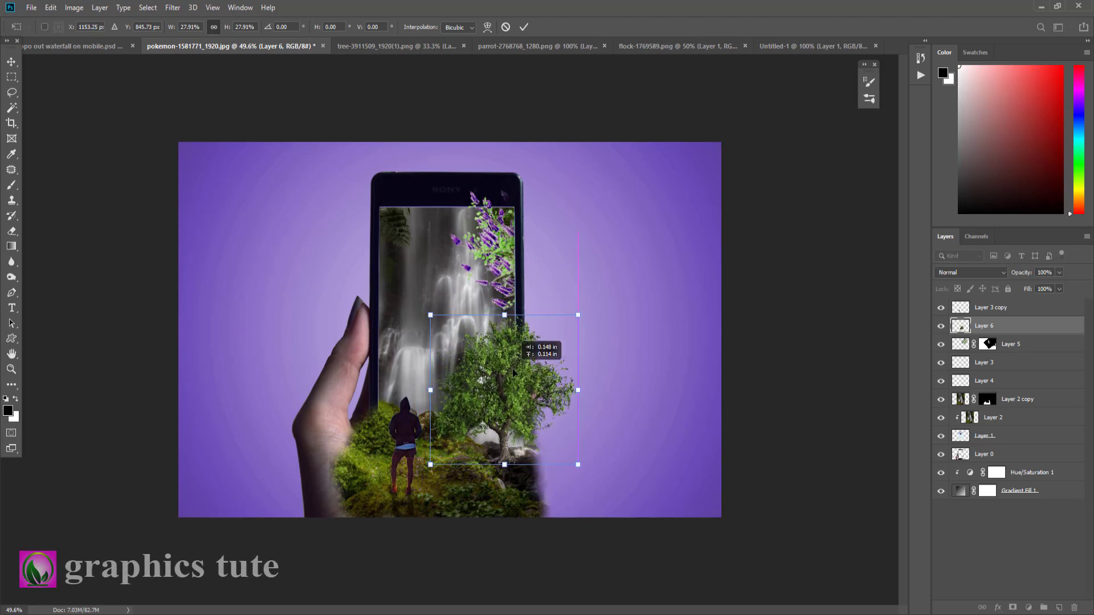
pyautogui.moveTo(513, 370)
pyautogui.mouseDown()
pyautogui.moveTo(524, 350)
pyautogui.moveTo(526, 368)
pyautogui.mouseUp()
pyautogui.click(523, 27)
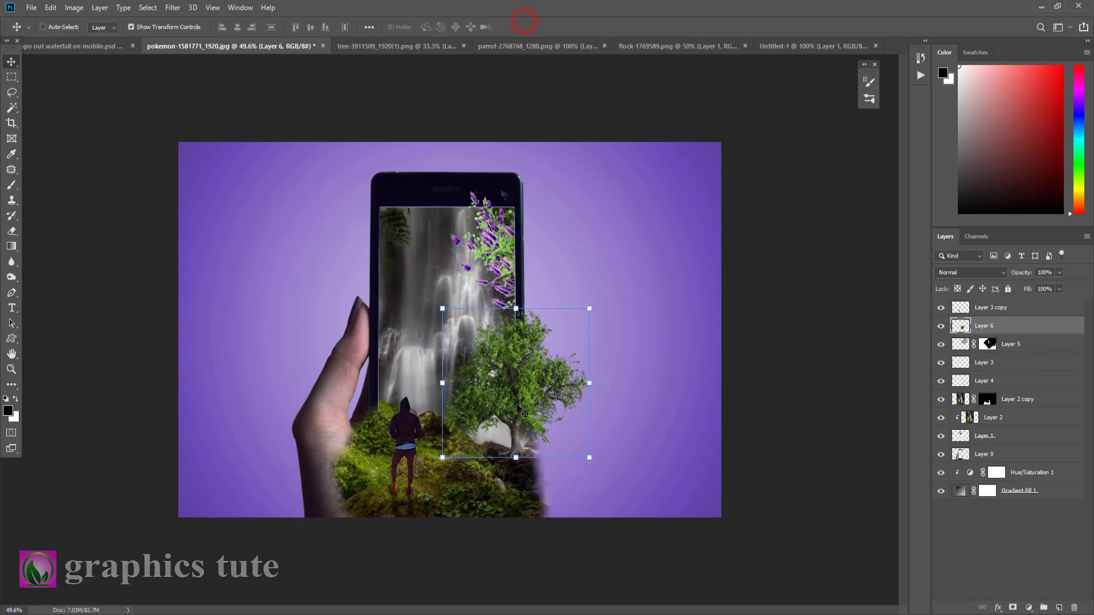
pyautogui.press('z')
pyautogui.moveTo(516, 453)
pyautogui.mouseDown()
pyautogui.moveTo(532, 469)
pyautogui.moveTo(680, 490)
pyautogui.mouseUp()
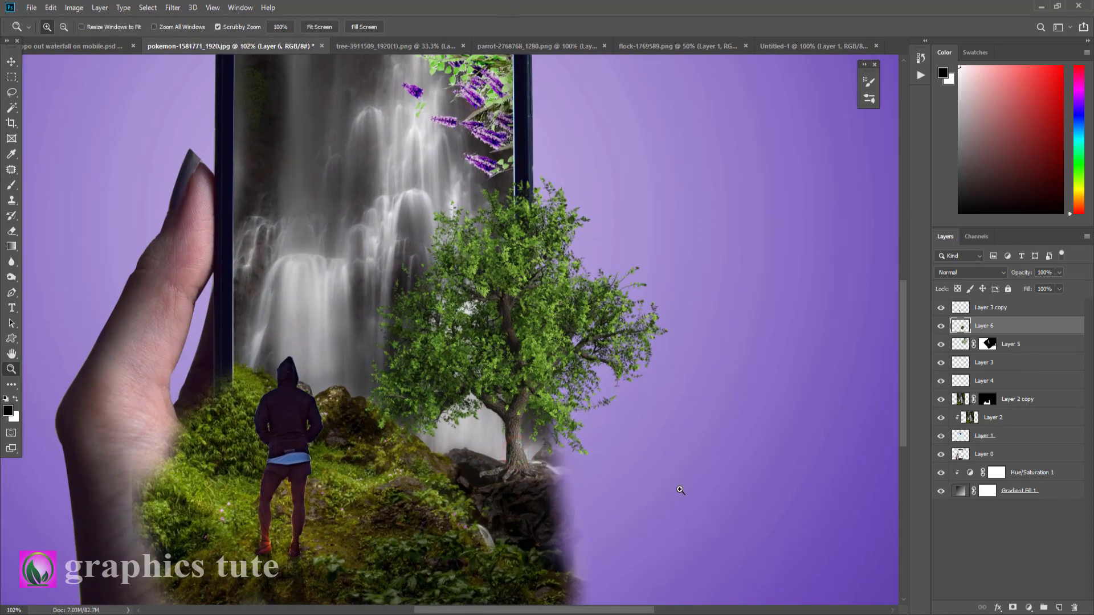
# Add a new empty layer above Layer 5 and set up a smaller brush.
pyautogui.click(1023, 344)
pyautogui.click(1059, 608)
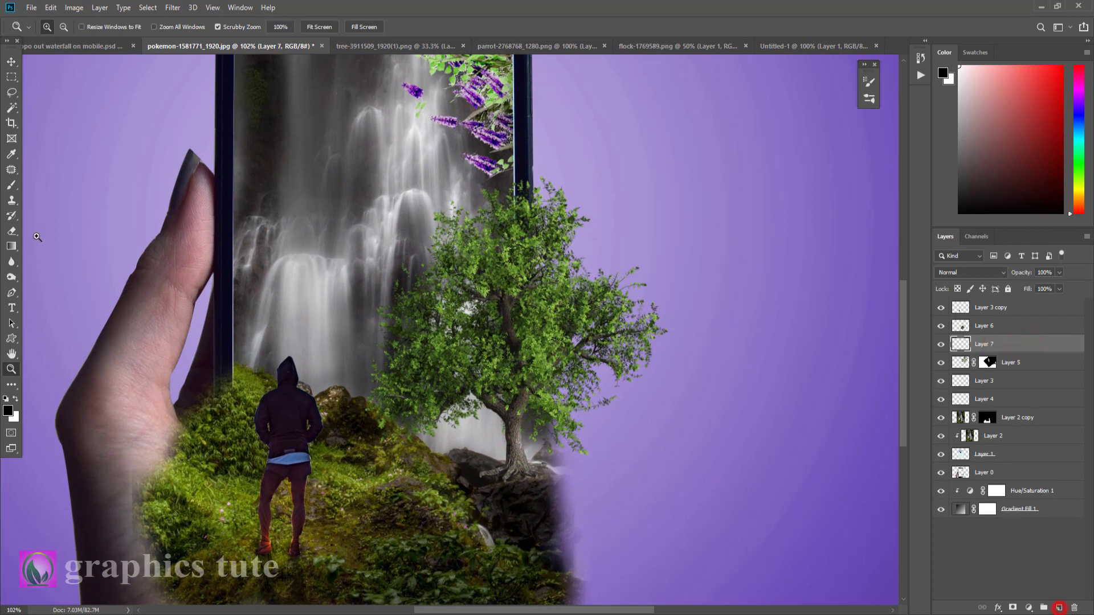
pyautogui.click(10, 184)
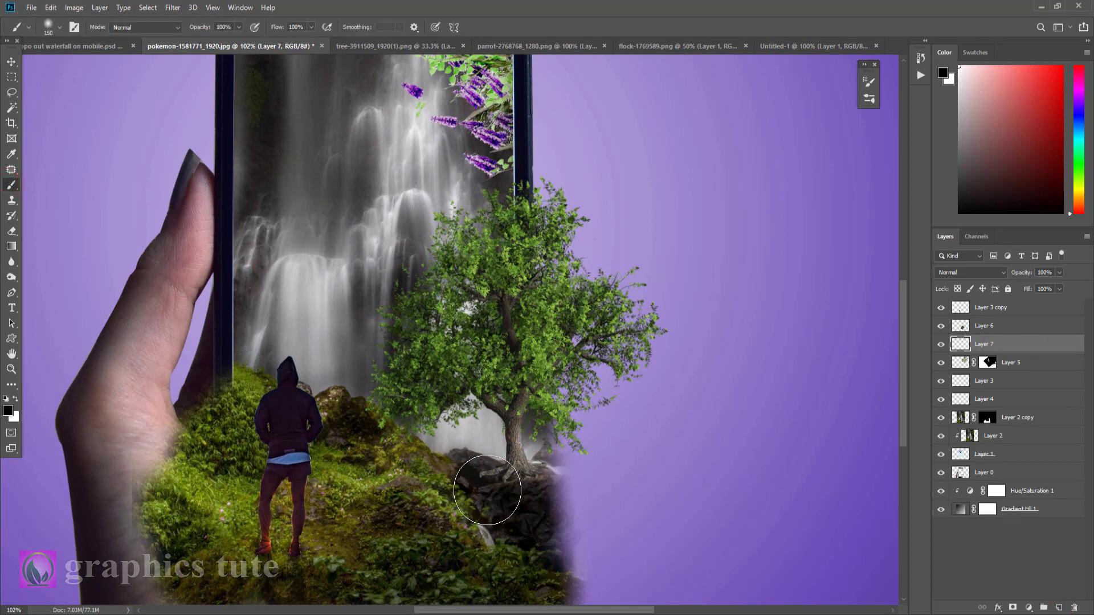
pyautogui.press('[')
pyautogui.press('[')
pyautogui.press('[')
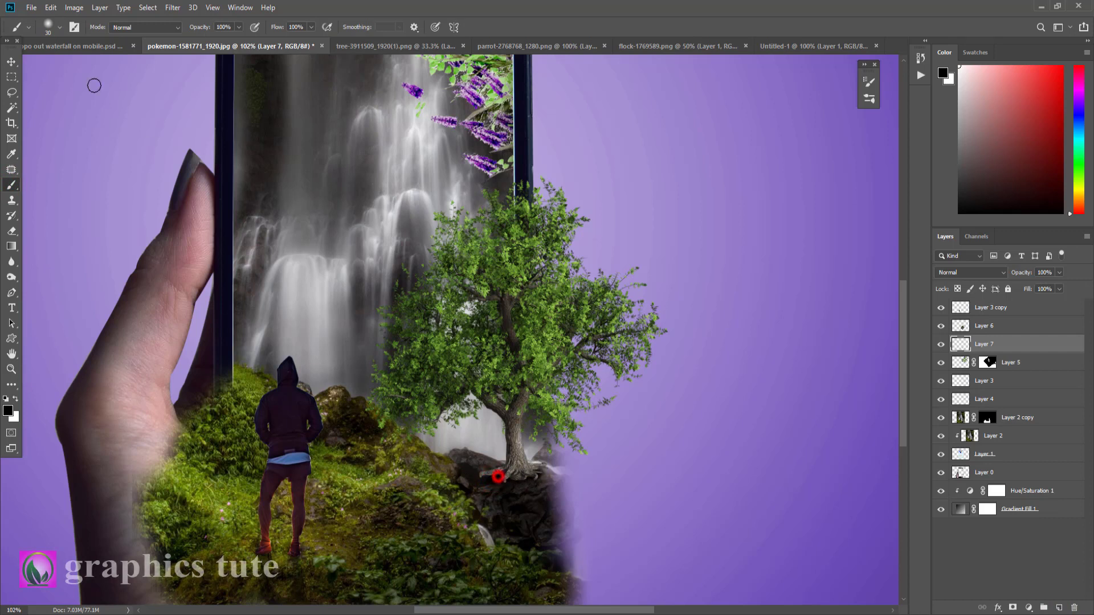
# Nudge the green tree beside the waterfall, view the whole composite, then show the tree PNG.
pyautogui.click(11, 61)
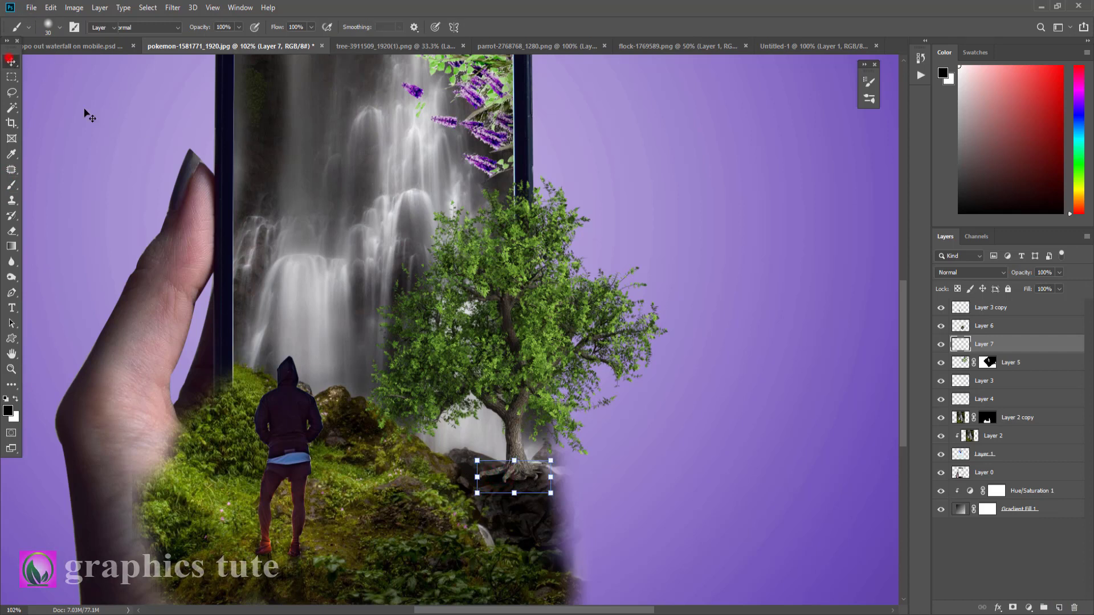
pyautogui.click(984, 326)
pyautogui.moveTo(523, 379); pyautogui.dragTo(524, 382)
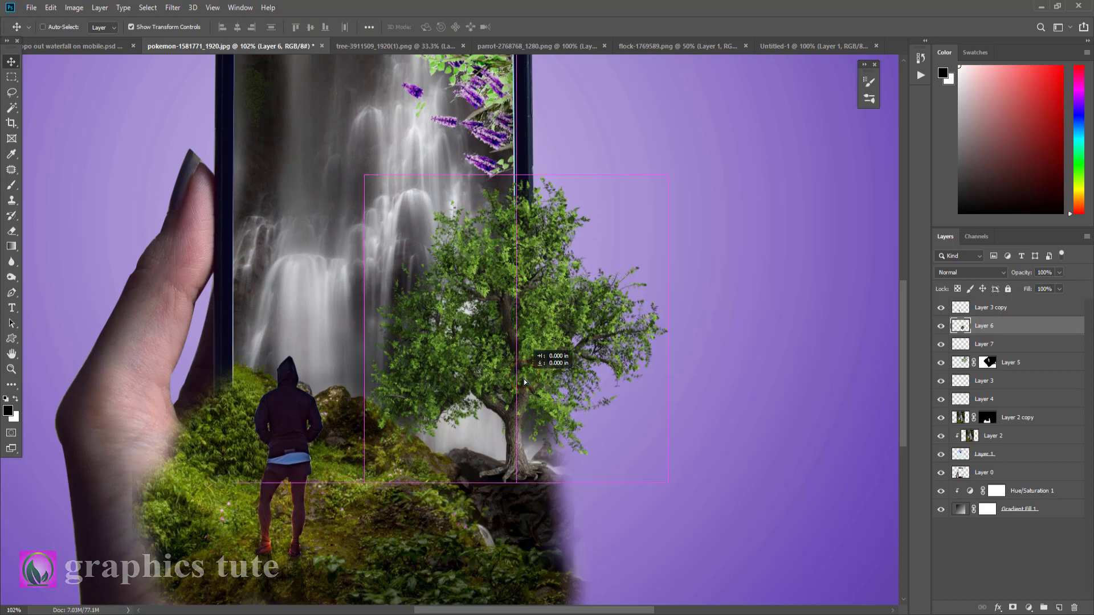
pyautogui.click(11, 369)
pyautogui.moveTo(566, 382)
pyautogui.mouseDown()
pyautogui.moveTo(530, 345)
pyautogui.moveTo(577, 357)
pyautogui.mouseUp()
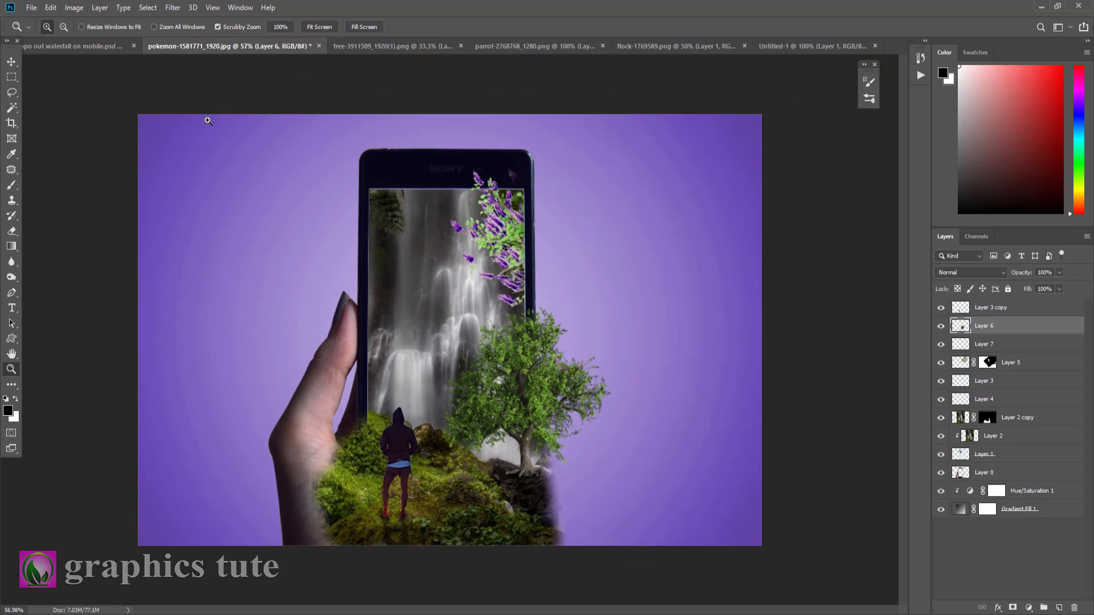
pyautogui.click(11, 60)
pyautogui.click(372, 47)
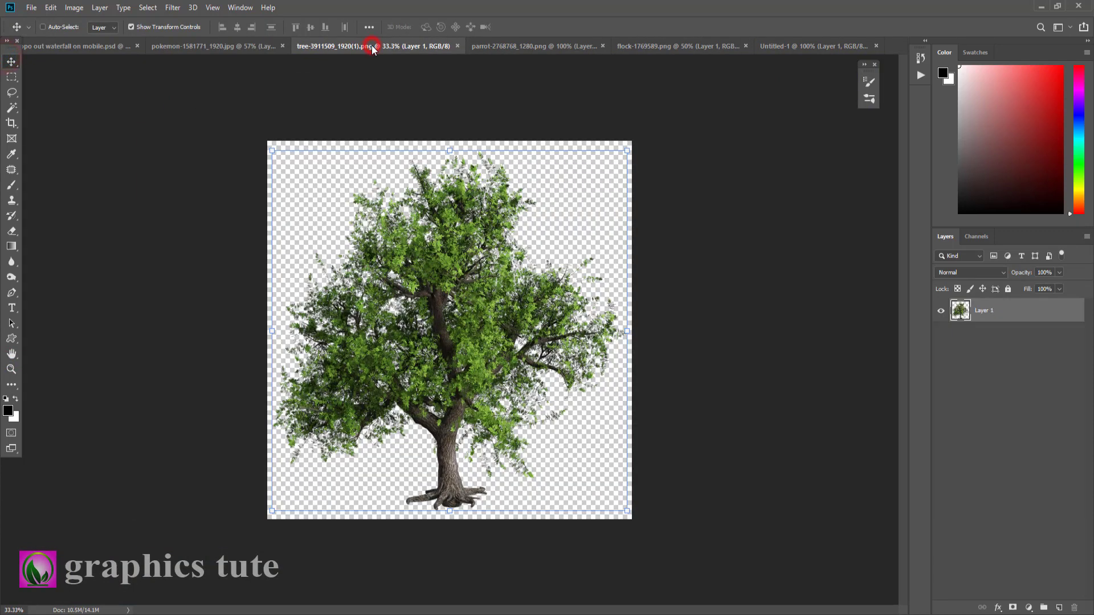
# Close the tree image and carry the red parrot into the phone composite.
pyautogui.click(457, 46)
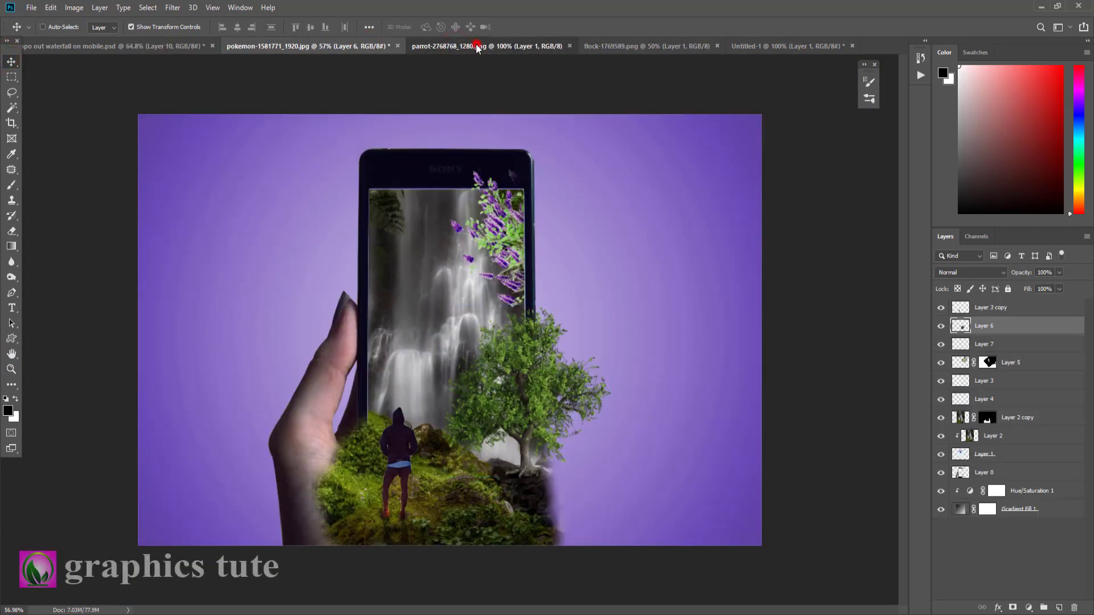
pyautogui.click(476, 46)
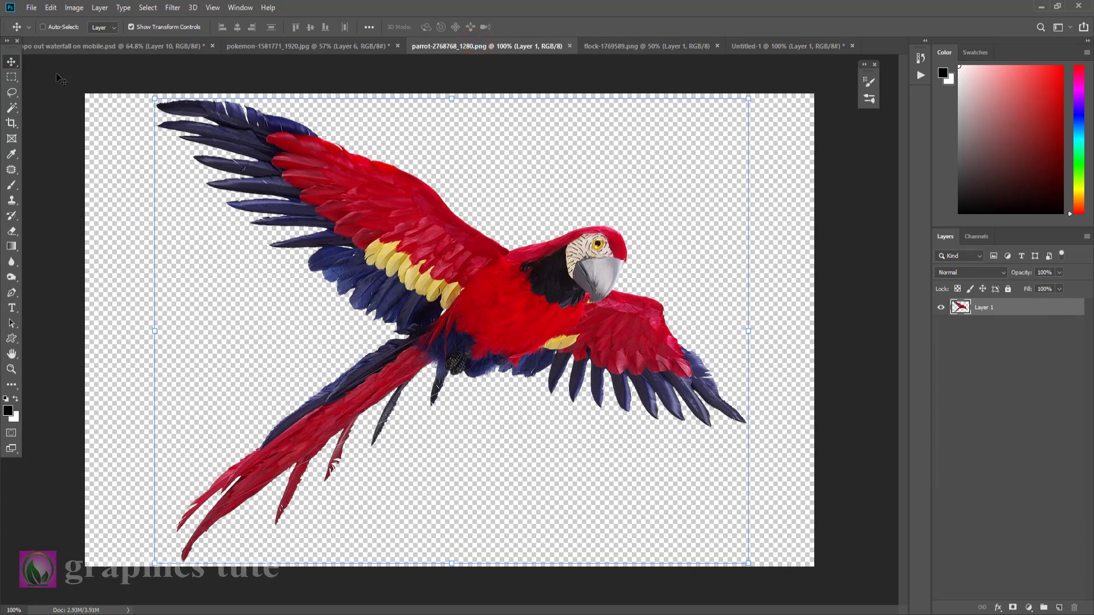
pyautogui.moveTo(323, 151)
pyautogui.mouseDown()
pyautogui.moveTo(298, 44)
pyautogui.moveTo(398, 228)
pyautogui.mouseUp()
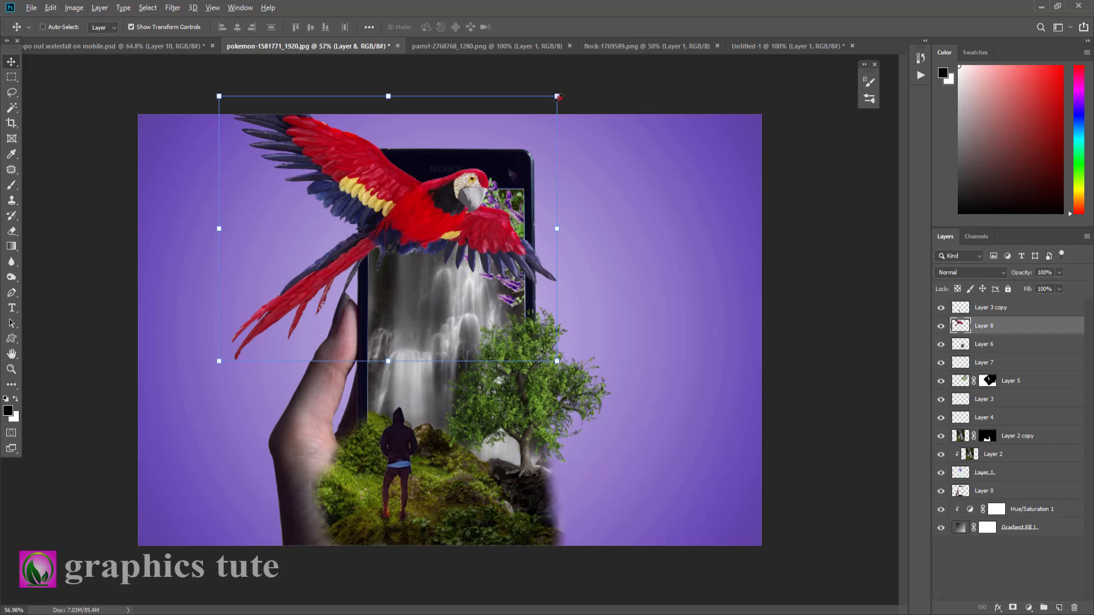
# Shrink the parrot to about 16.69% at the phone's upper-left edge and close its source image.
pyautogui.moveTo(558, 97)
pyautogui.mouseDown()
pyautogui.moveTo(416, 205)
pyautogui.moveTo(389, 216)
pyautogui.moveTo(370, 198)
pyautogui.mouseUp()
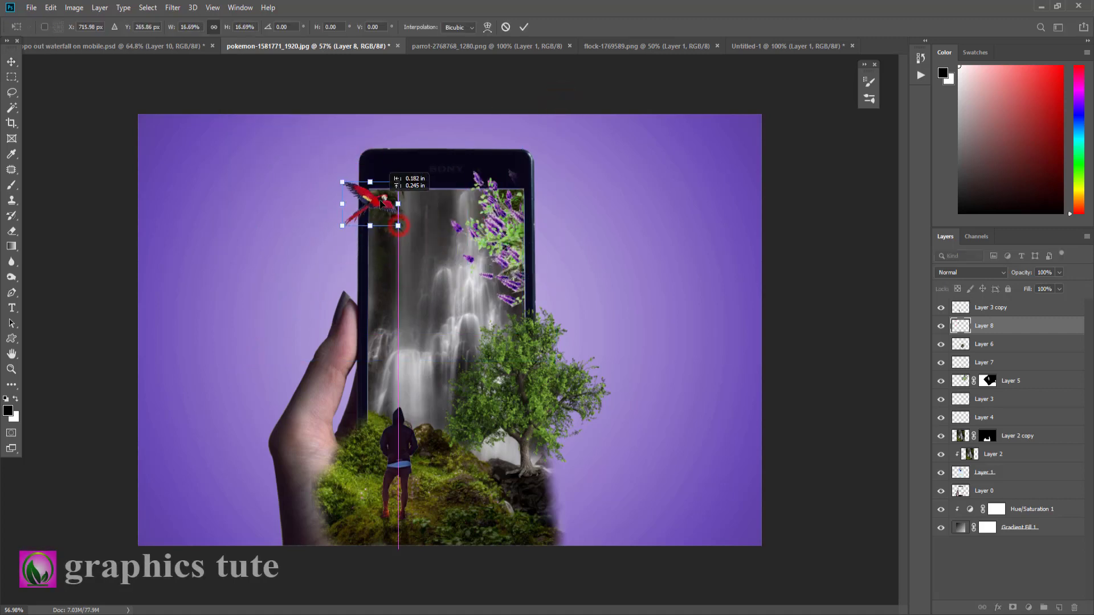
pyautogui.click(528, 27)
pyautogui.click(502, 45)
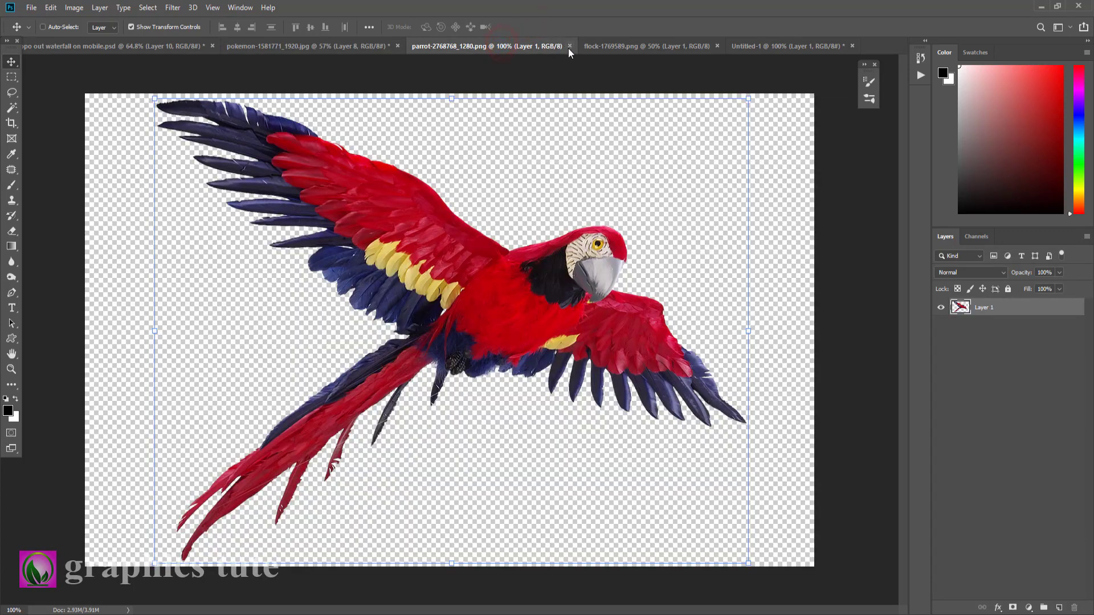
pyautogui.click(569, 46)
# Bring the flock-1769589.png birds into the composite and shrink them to about 7.33% near the parrot.
pyautogui.click(483, 46)
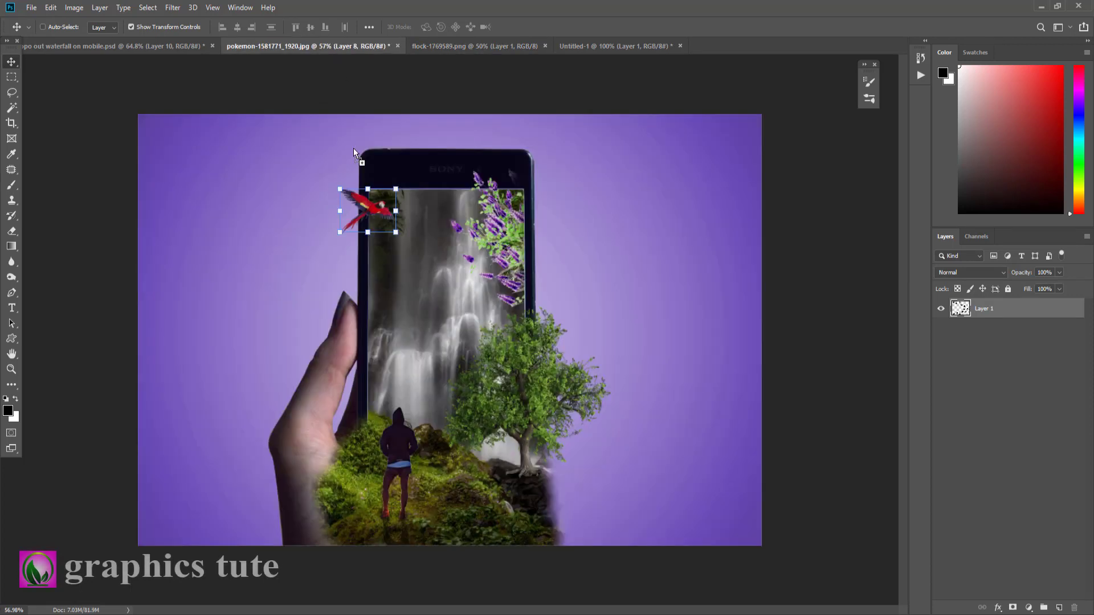
pyautogui.moveTo(315, 162); pyautogui.dragTo(542, 291)
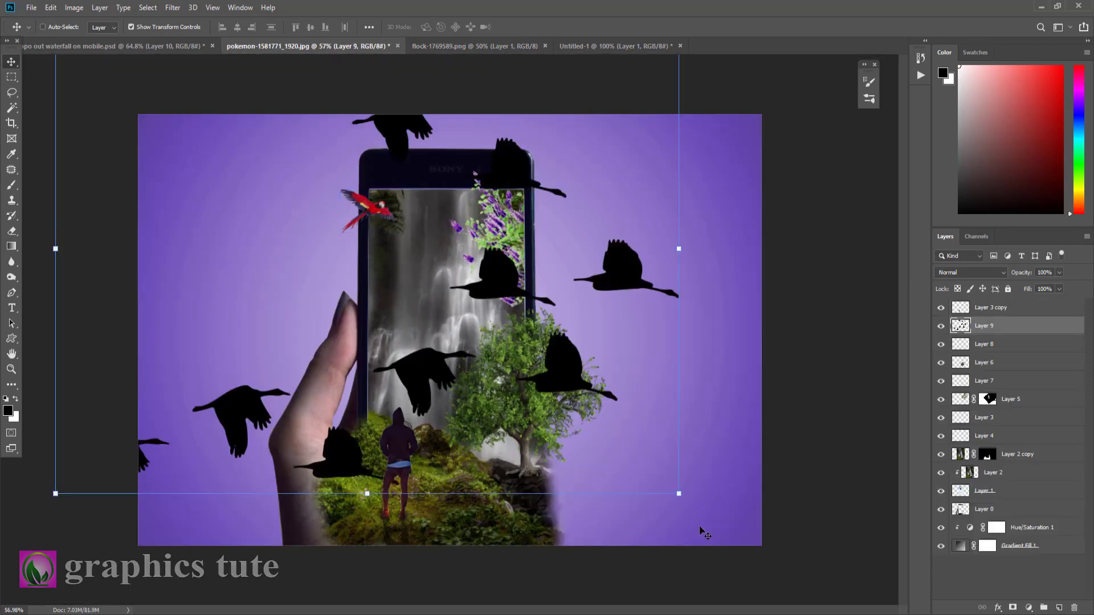
pyautogui.moveTo(681, 493)
pyautogui.mouseDown()
pyautogui.moveTo(416, 231)
pyautogui.moveTo(394, 250)
pyautogui.mouseUp()
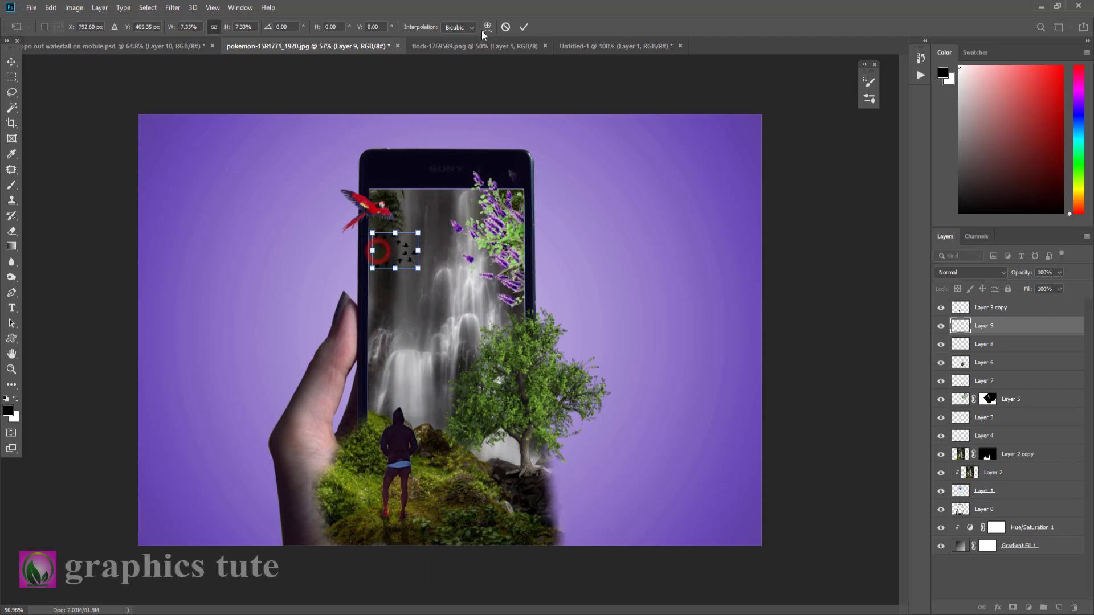
# Flip the flock horizontally and commit the transform.
pyautogui.rightClick(411, 264)
pyautogui.click(462, 397)
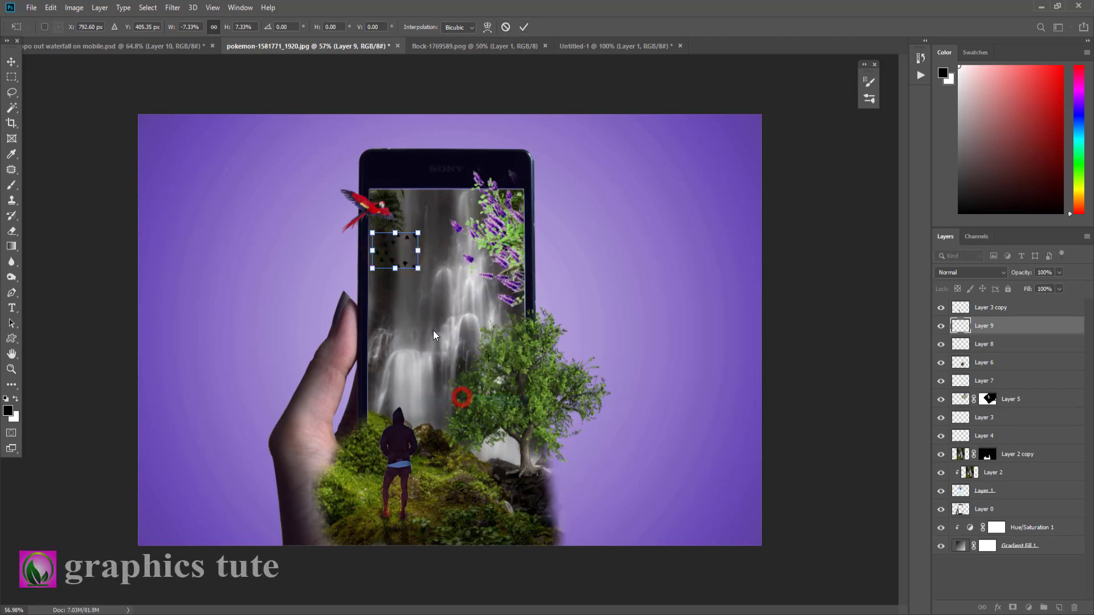
pyautogui.click(522, 26)
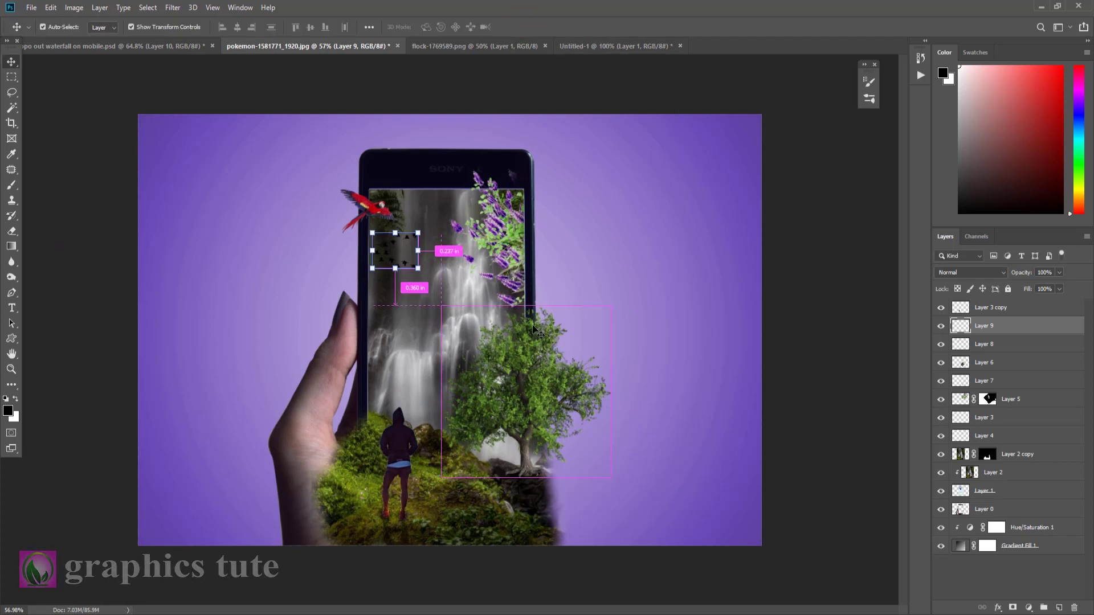
# Lighten the birds with Levels output black 158 and place them right of the parrot.
pyautogui.hotkey('ctrl', 'l')
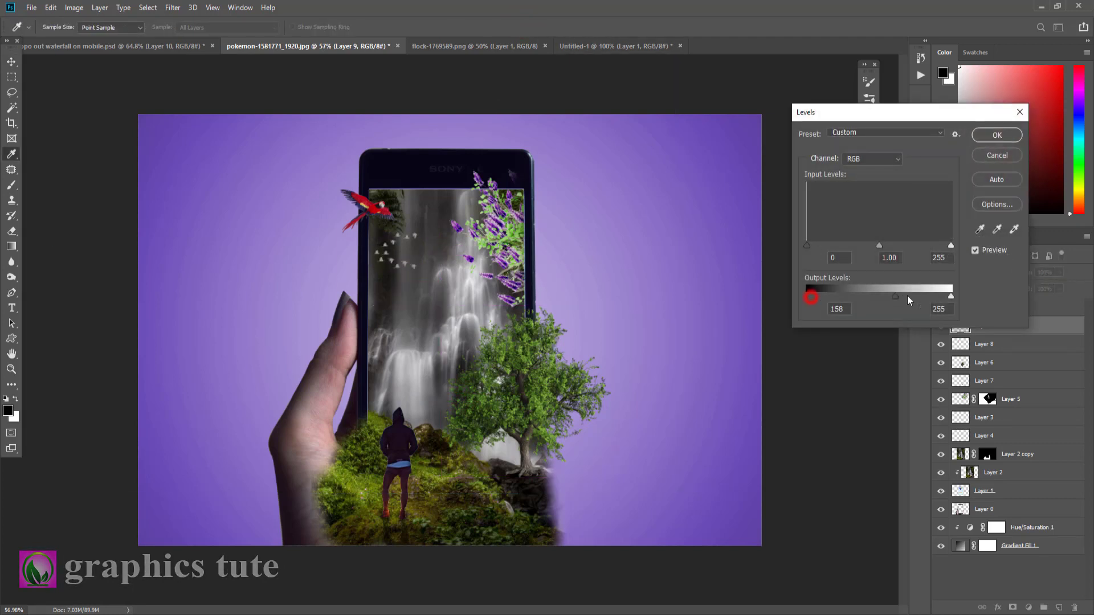
pyautogui.click(997, 135)
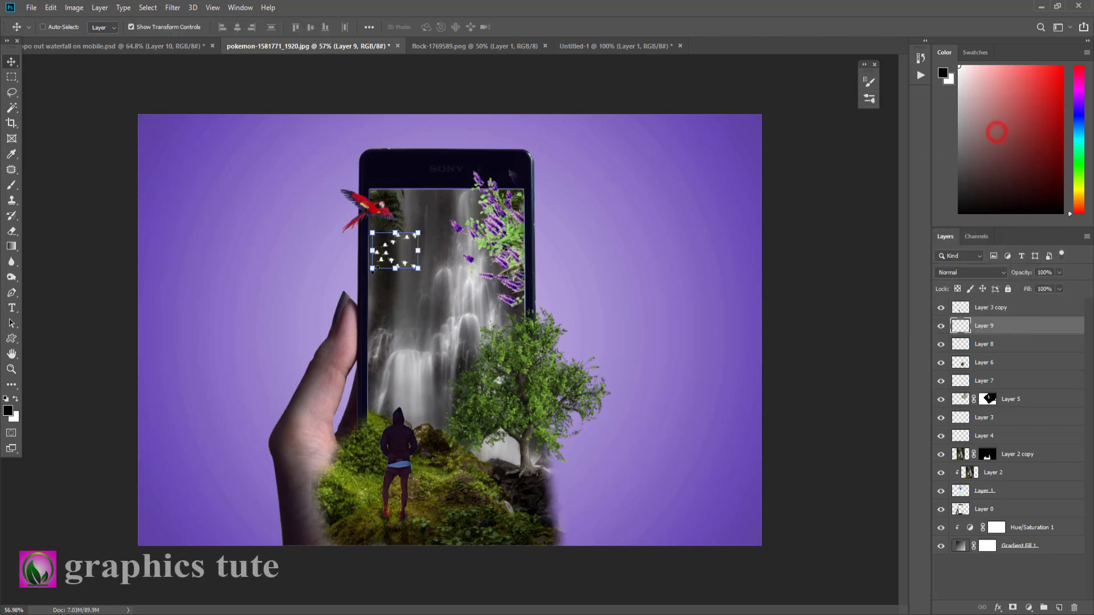
pyautogui.moveTo(397, 262); pyautogui.dragTo(407, 267)
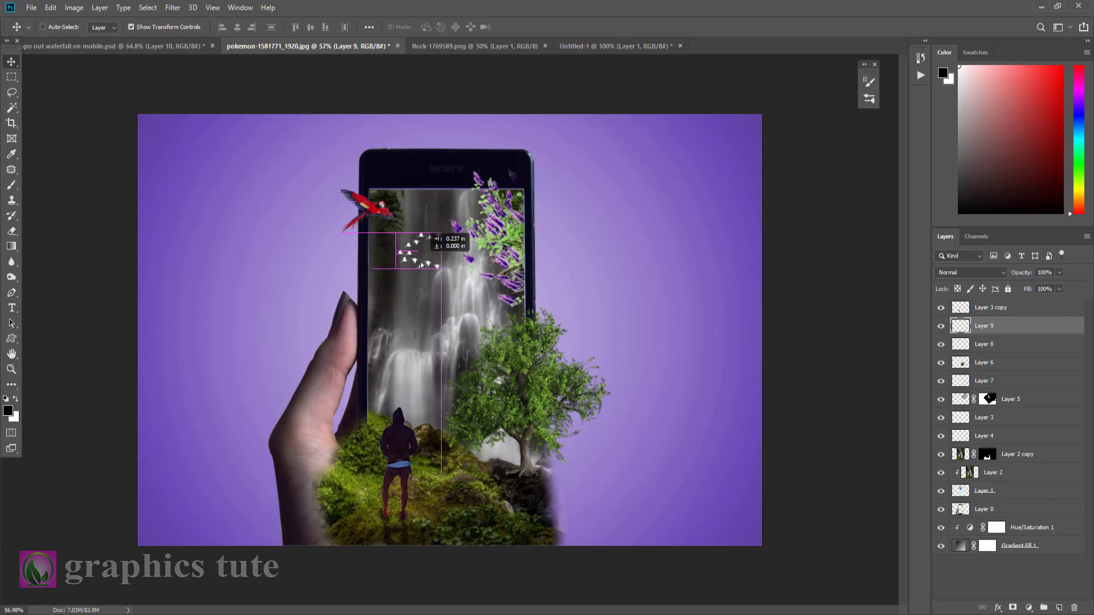
pyautogui.moveTo(406, 267); pyautogui.dragTo(424, 261)
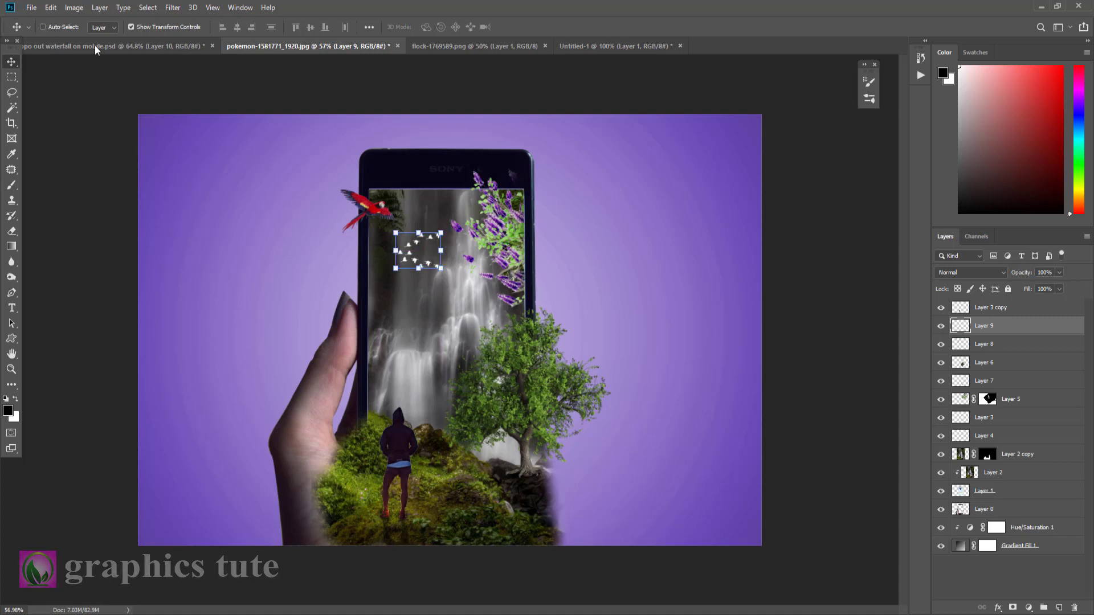
# Bring the cloud from Untitled-1 into the composite, scaled to 22% at the phone's top.
pyautogui.click(644, 47)
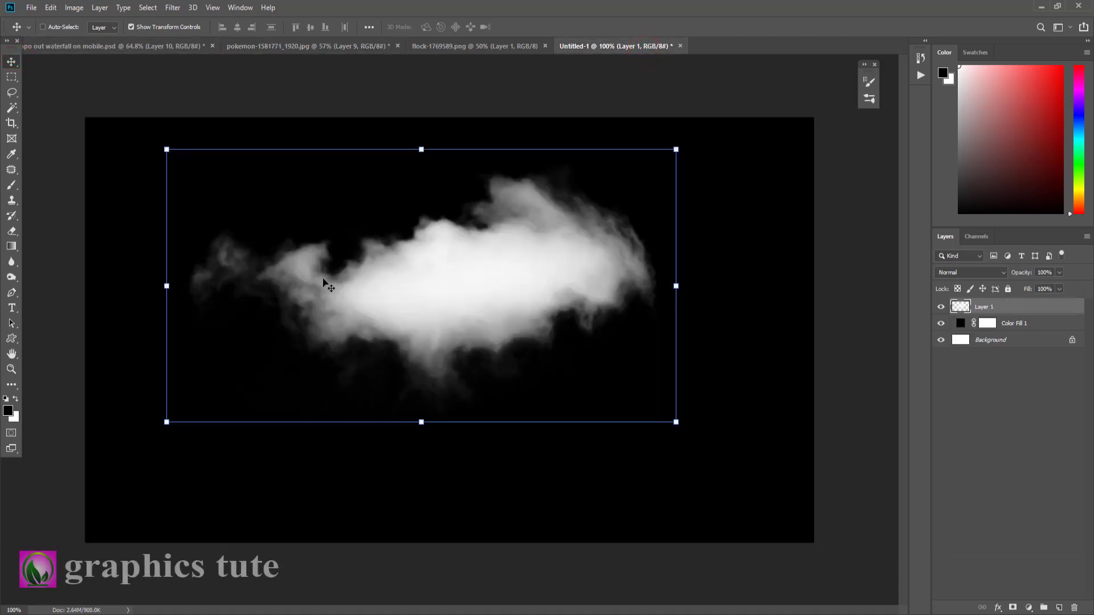
pyautogui.moveTo(391, 283)
pyautogui.mouseDown()
pyautogui.moveTo(412, 194)
pyautogui.moveTo(501, 262)
pyautogui.mouseUp()
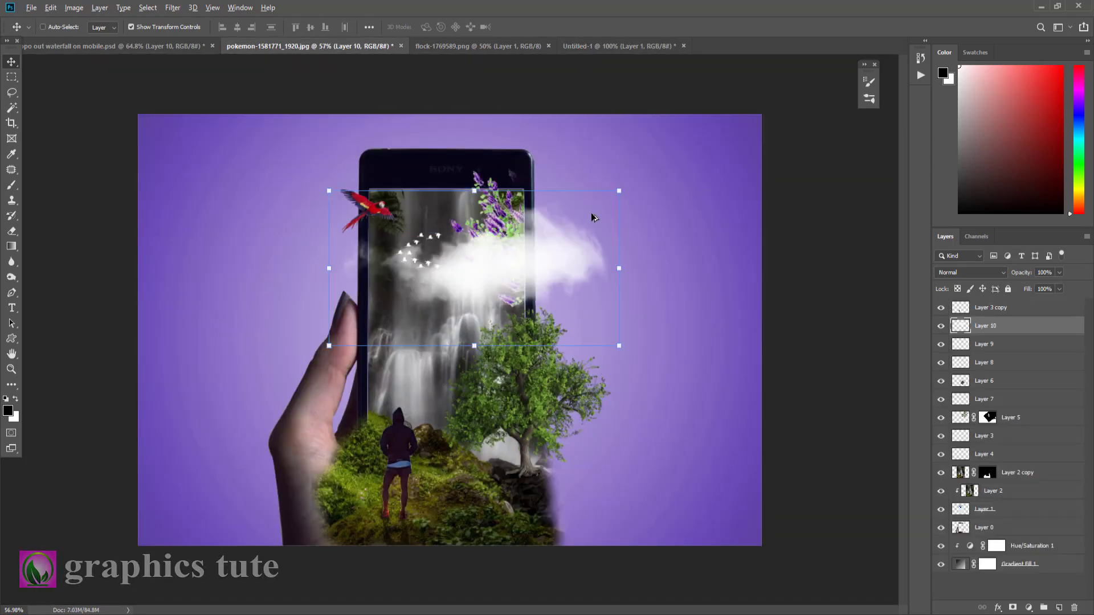
pyautogui.moveTo(621, 191)
pyautogui.mouseDown()
pyautogui.moveTo(507, 250)
pyautogui.moveTo(399, 181)
pyautogui.moveTo(410, 198)
pyautogui.mouseUp()
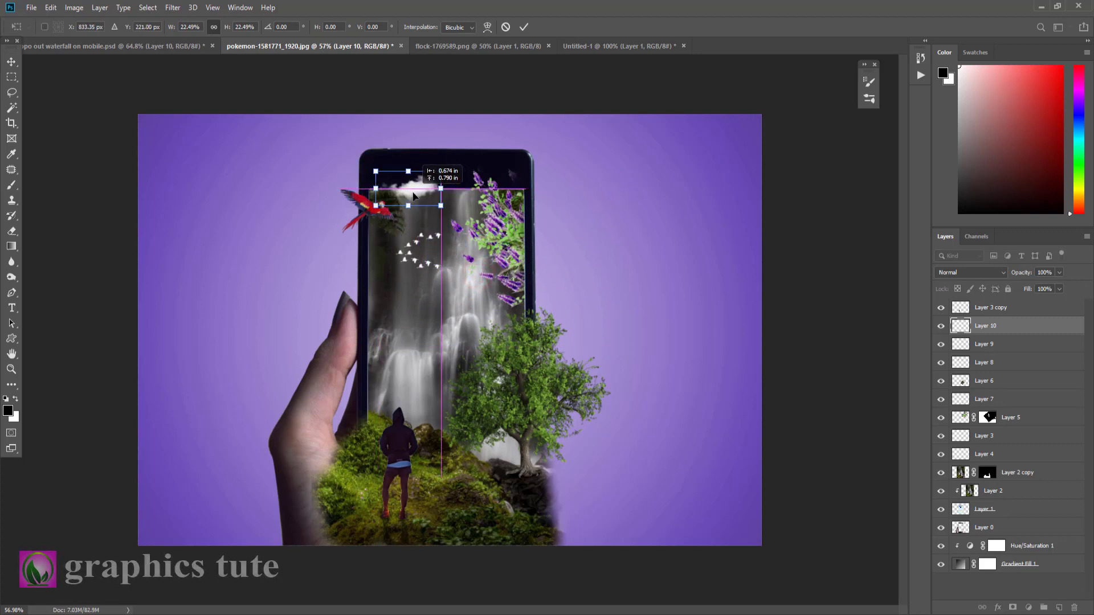
pyautogui.press('Return')
# Duplicate the cloud and place a slightly larger copy beside the parrot.
pyautogui.hotkey('ctrl', 'j')
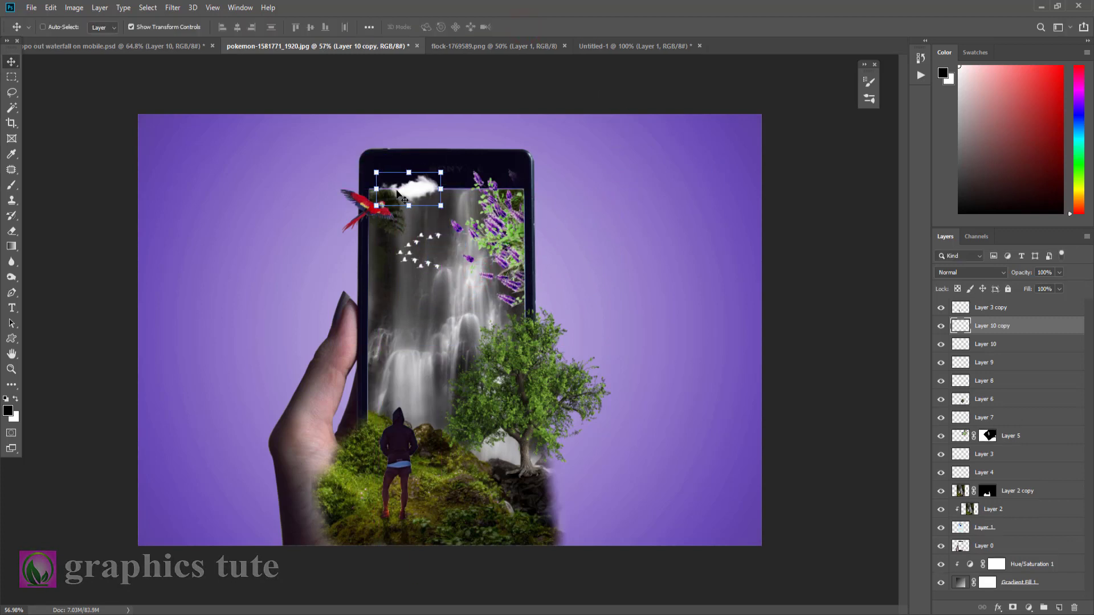
pyautogui.moveTo(423, 189); pyautogui.dragTo(382, 232)
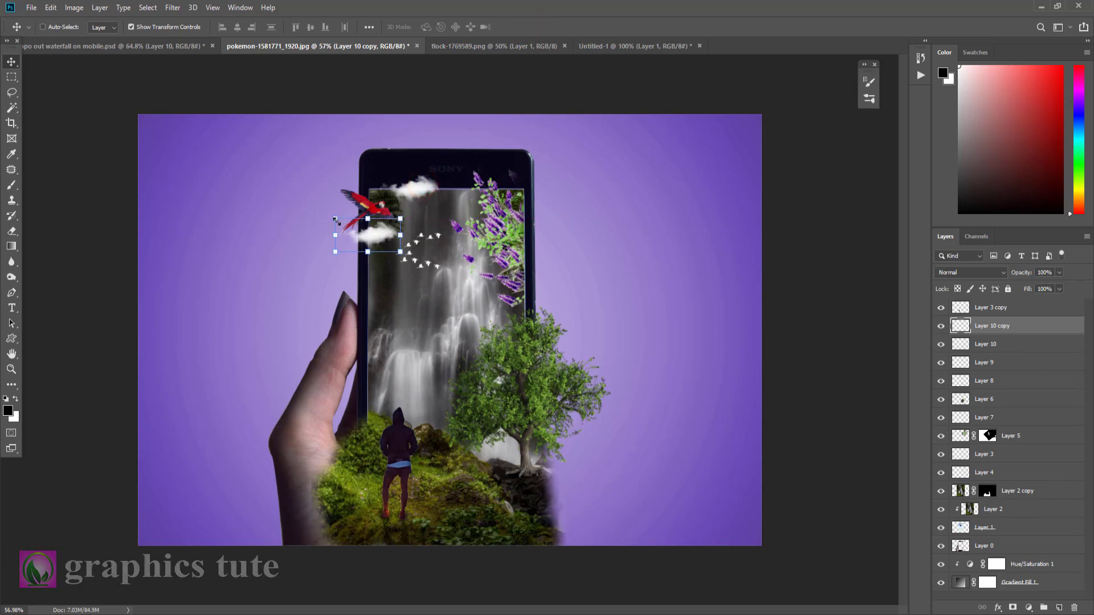
pyautogui.moveTo(401, 252)
pyautogui.mouseDown()
pyautogui.moveTo(422, 262)
pyautogui.moveTo(371, 213)
pyautogui.mouseUp()
pyautogui.click(523, 27)
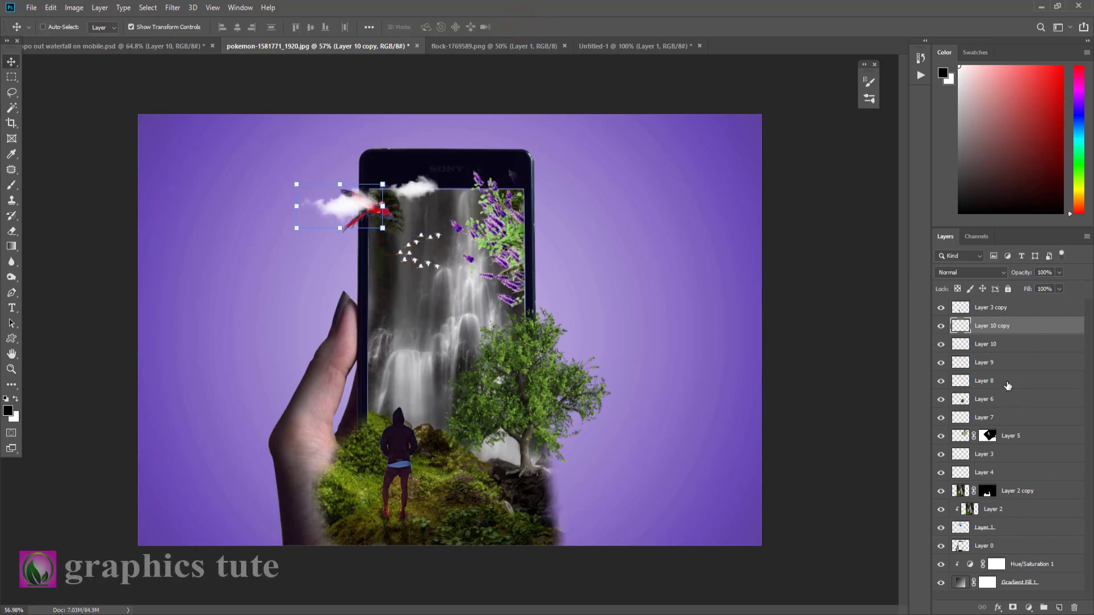
# Move the parrot layer (Layer 8) down just under the left cloud.
pyautogui.click(998, 404)
pyautogui.click(990, 382)
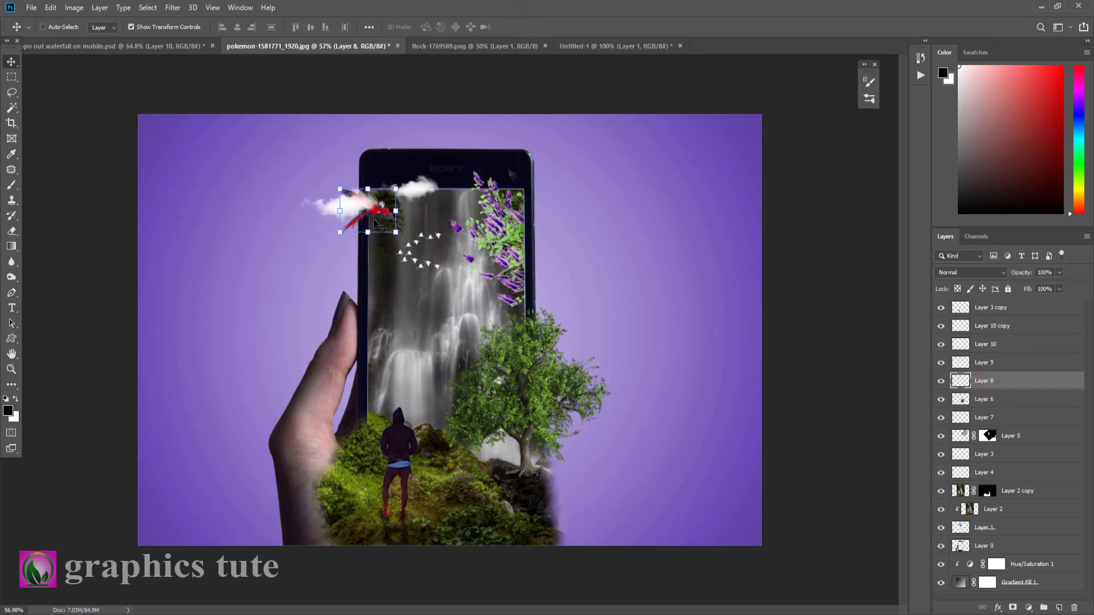
pyautogui.moveTo(375, 224); pyautogui.dragTo(371, 249)
pyautogui.click(984, 307)
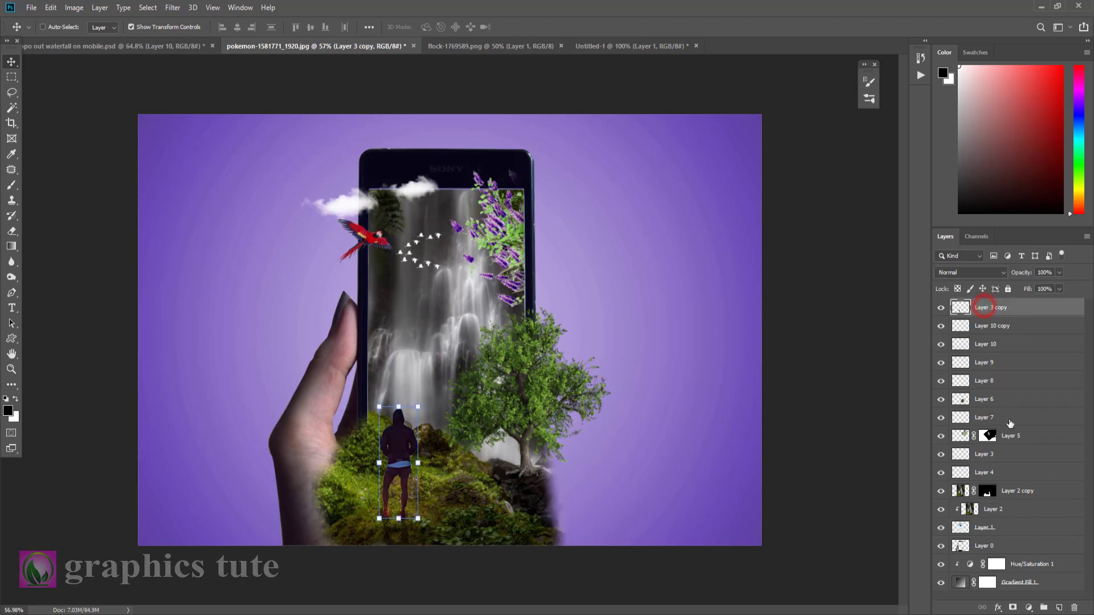
# Duplicate the top cloud and place the copy beside the phone's left edge.
pyautogui.click(985, 367)
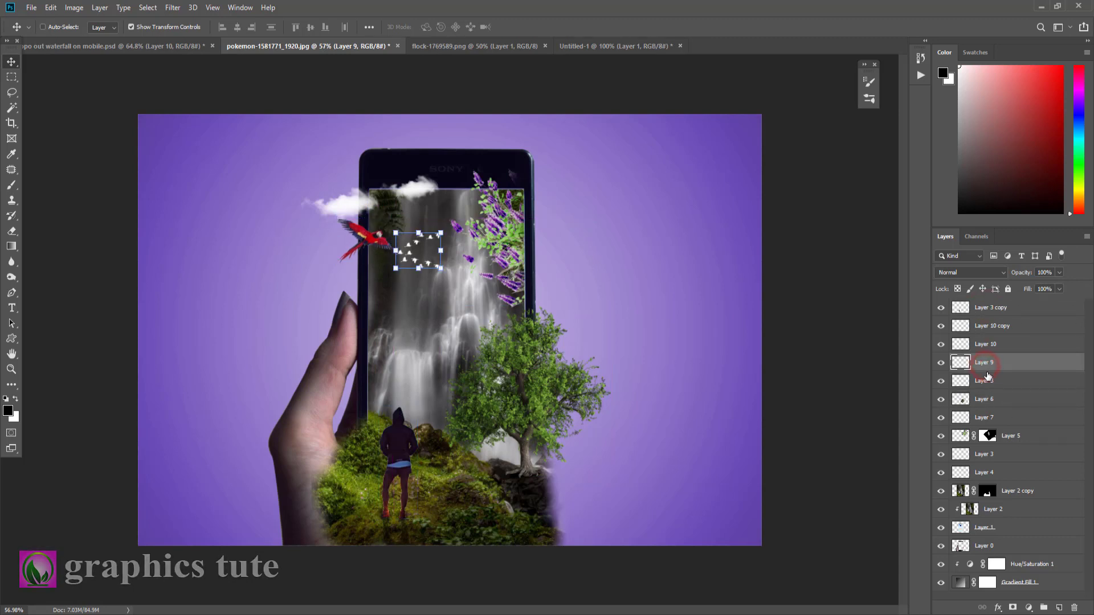
pyautogui.click(988, 381)
pyautogui.click(988, 363)
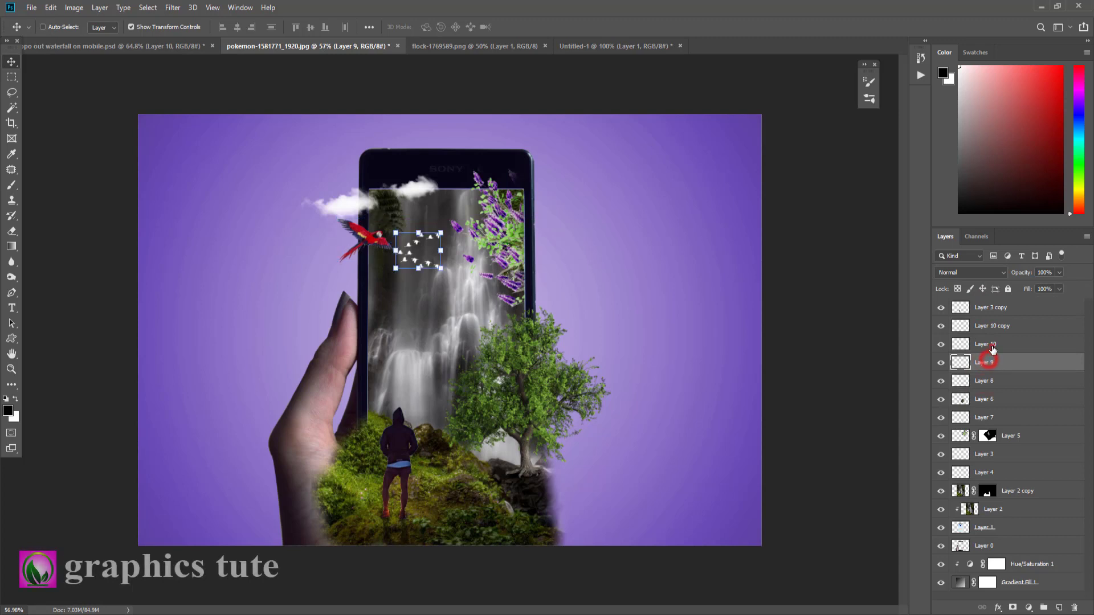
pyautogui.moveTo(418, 187); pyautogui.dragTo(417, 184)
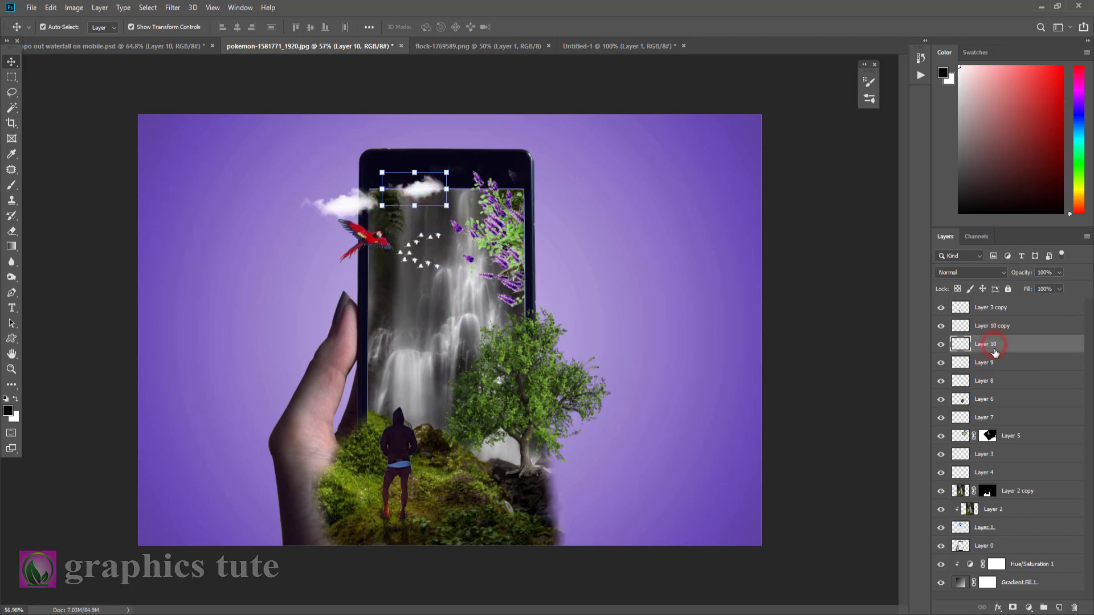
pyautogui.hotkey('ctrl', 'j')
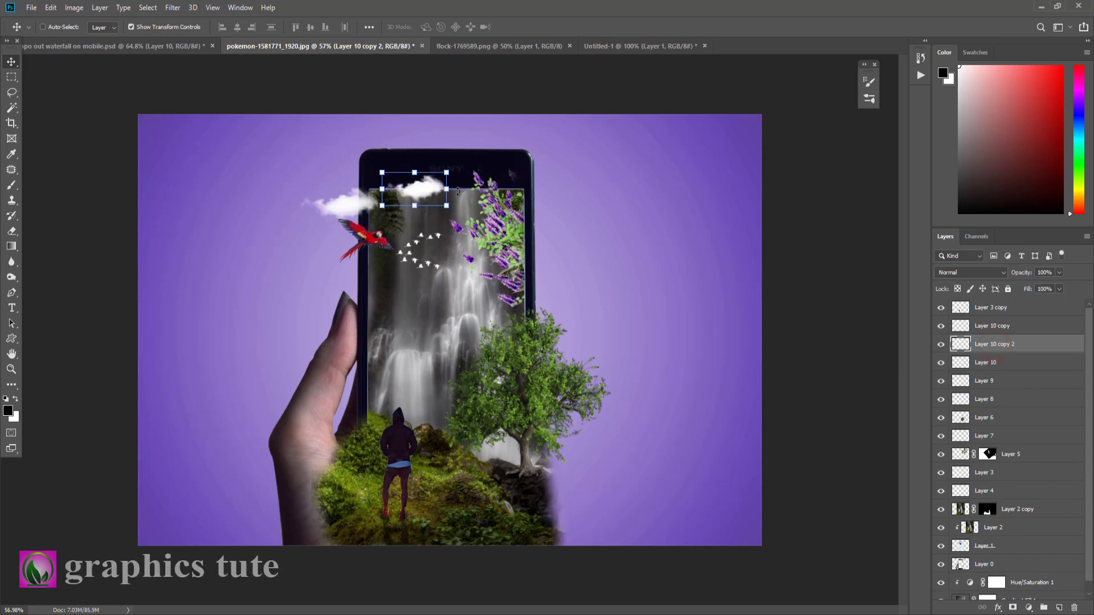
pyautogui.moveTo(458, 192); pyautogui.dragTo(479, 195)
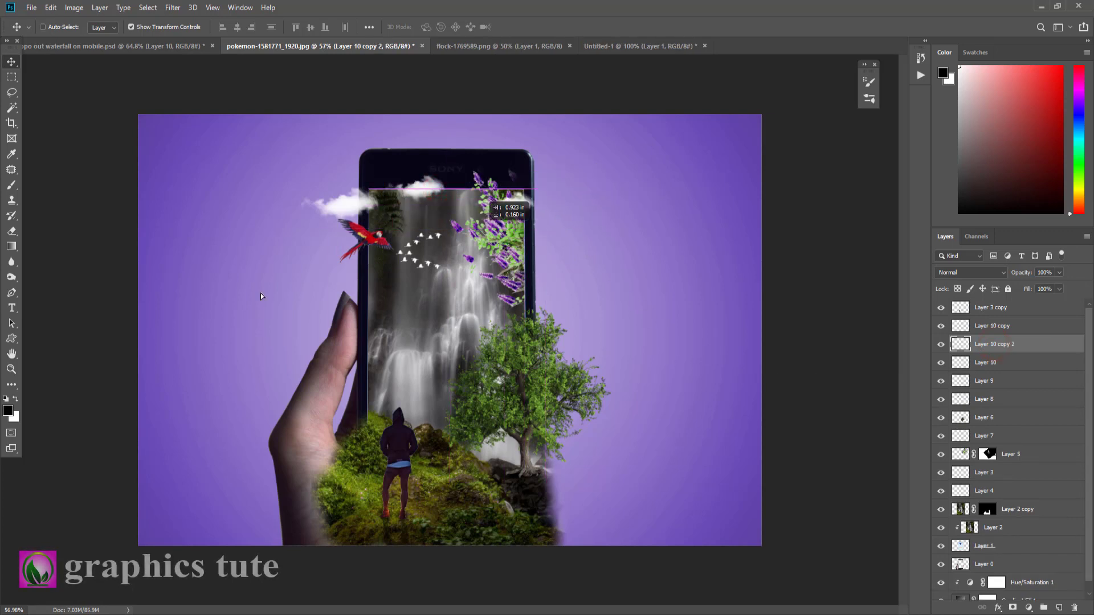
pyautogui.moveTo(261, 296); pyautogui.dragTo(355, 293)
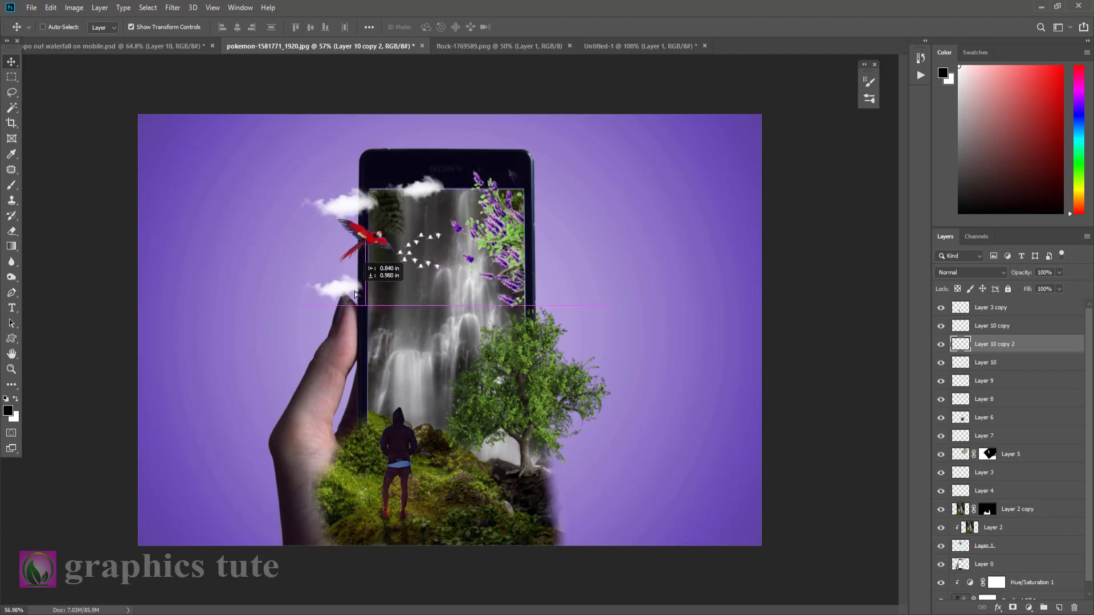
# Position a cloud copy at the phone's top-right near the blossoms.
pyautogui.click(186, 47)
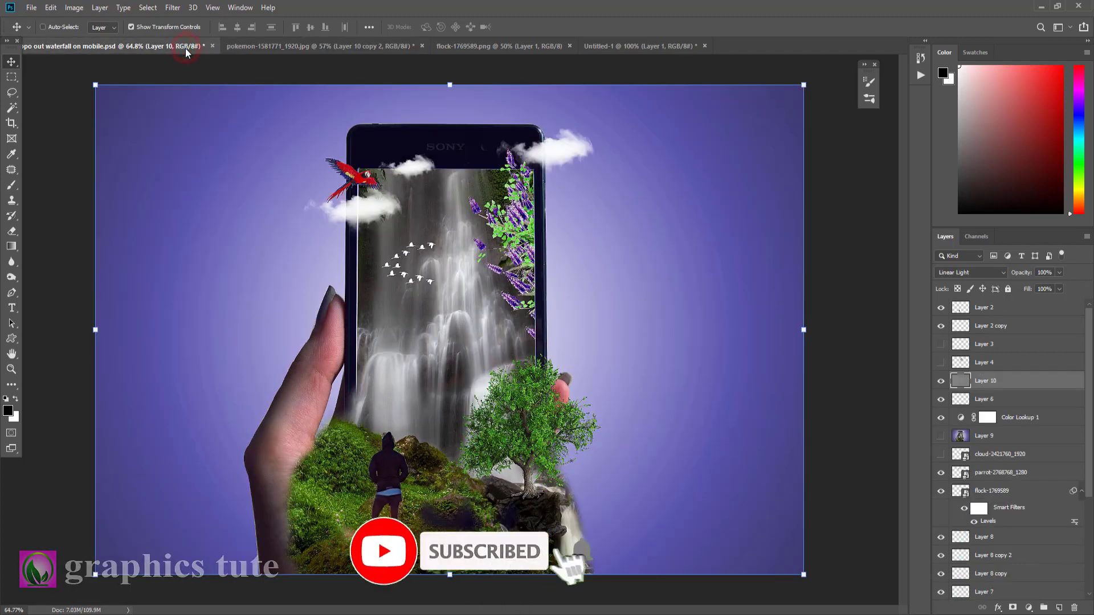
pyautogui.click(278, 46)
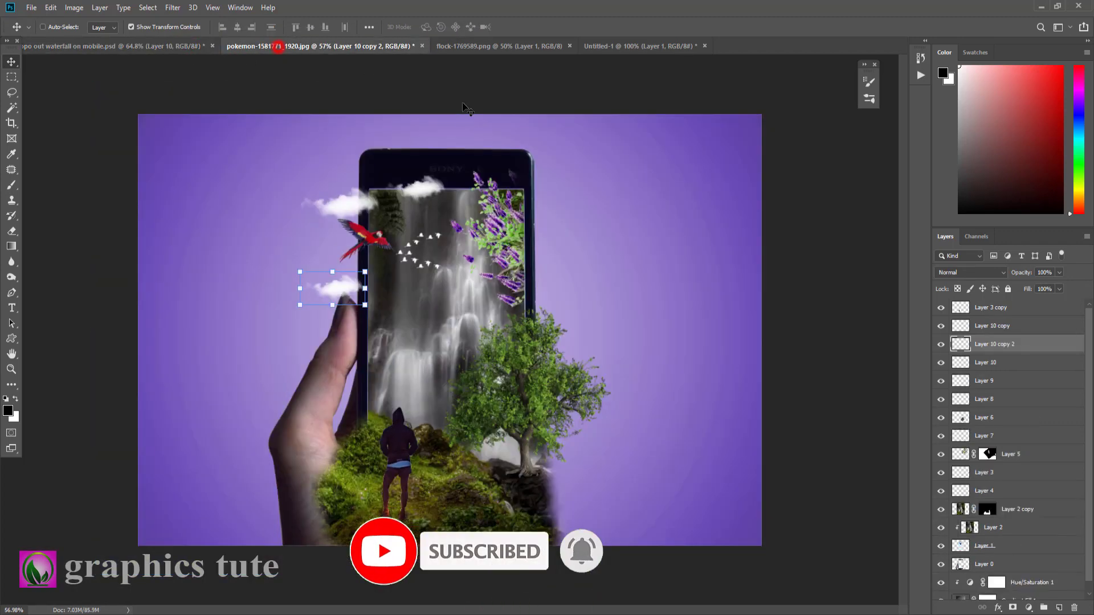
pyautogui.moveTo(364, 288)
pyautogui.mouseDown()
pyautogui.moveTo(557, 188)
pyautogui.moveTo(573, 163)
pyautogui.moveTo(557, 206)
pyautogui.moveTo(557, 196)
pyautogui.mouseUp()
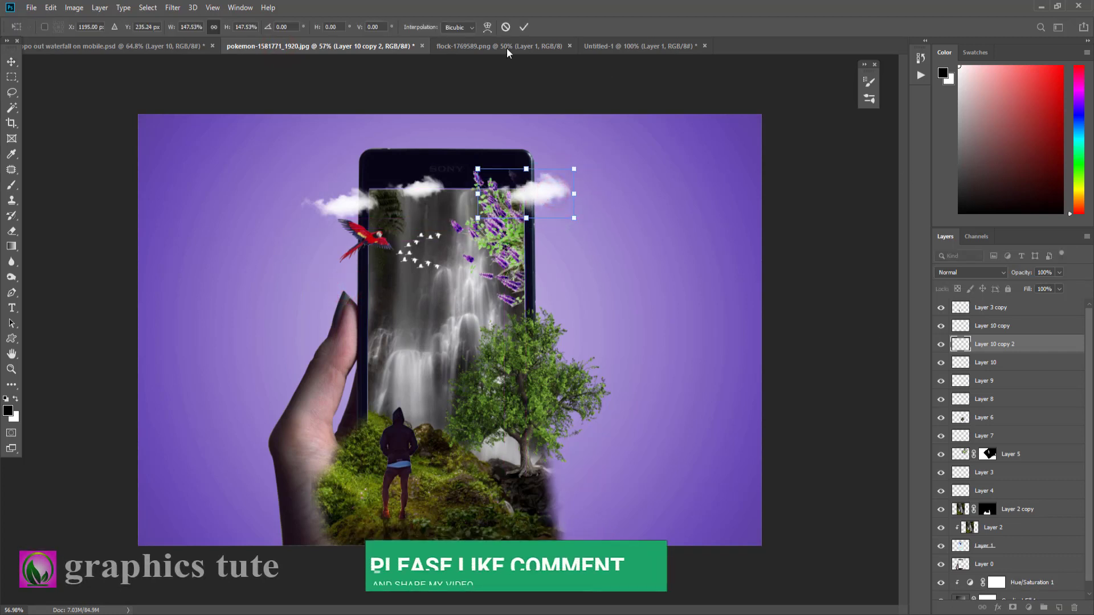
pyautogui.press('Return')
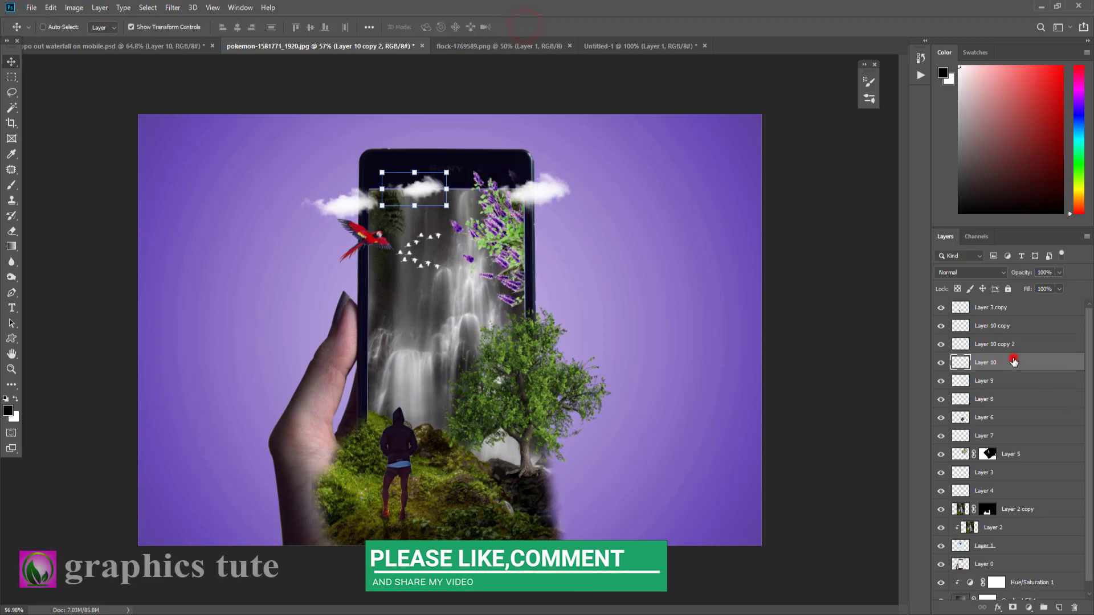
# Enlarge the left cloud (Layer 10 copy) slightly and add an empty layer on top.
pyautogui.click(1013, 359)
pyautogui.click(998, 379)
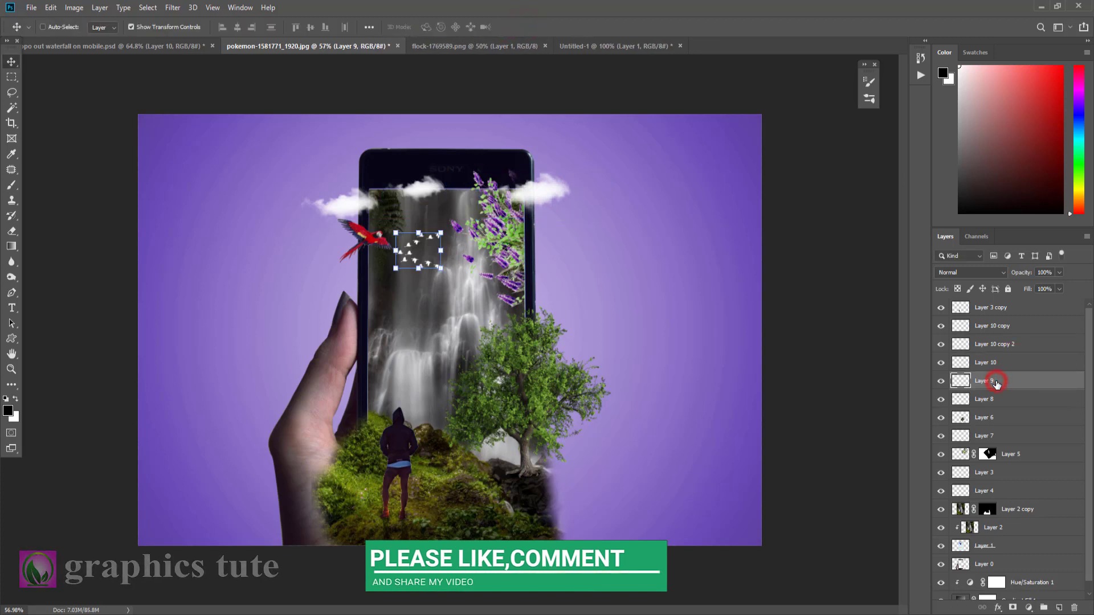
pyautogui.click(994, 325)
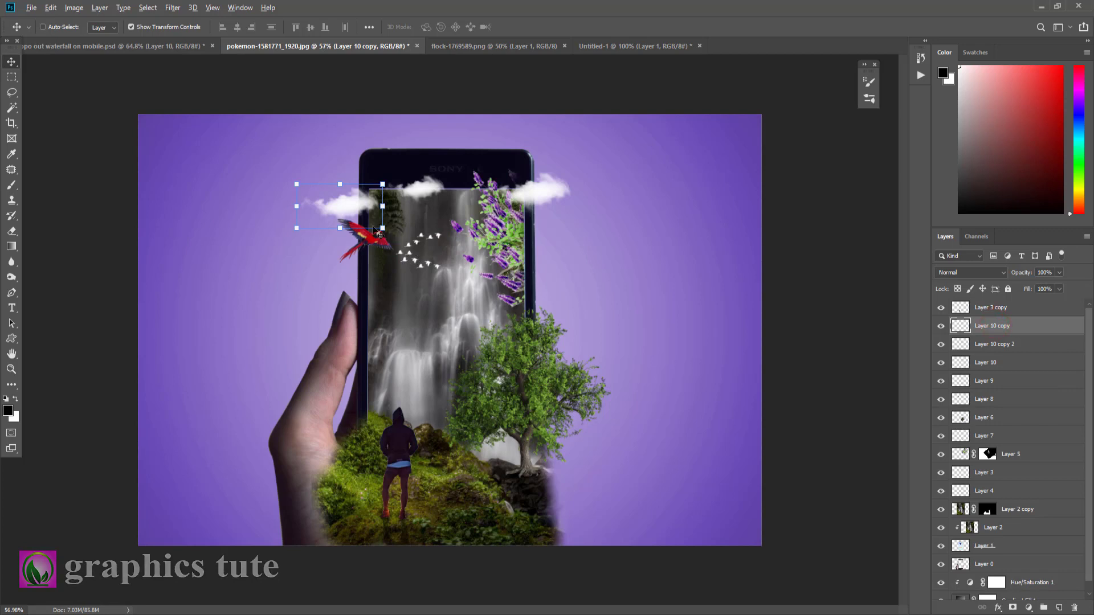
pyautogui.moveTo(381, 226); pyautogui.dragTo(383, 234)
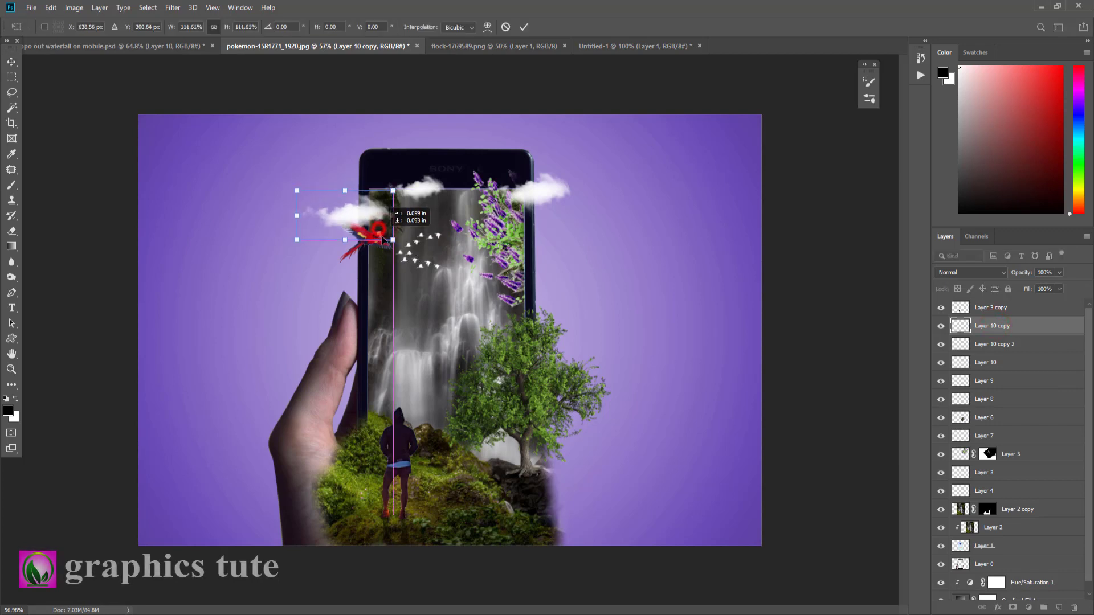
pyautogui.click(523, 28)
pyautogui.click(1017, 308)
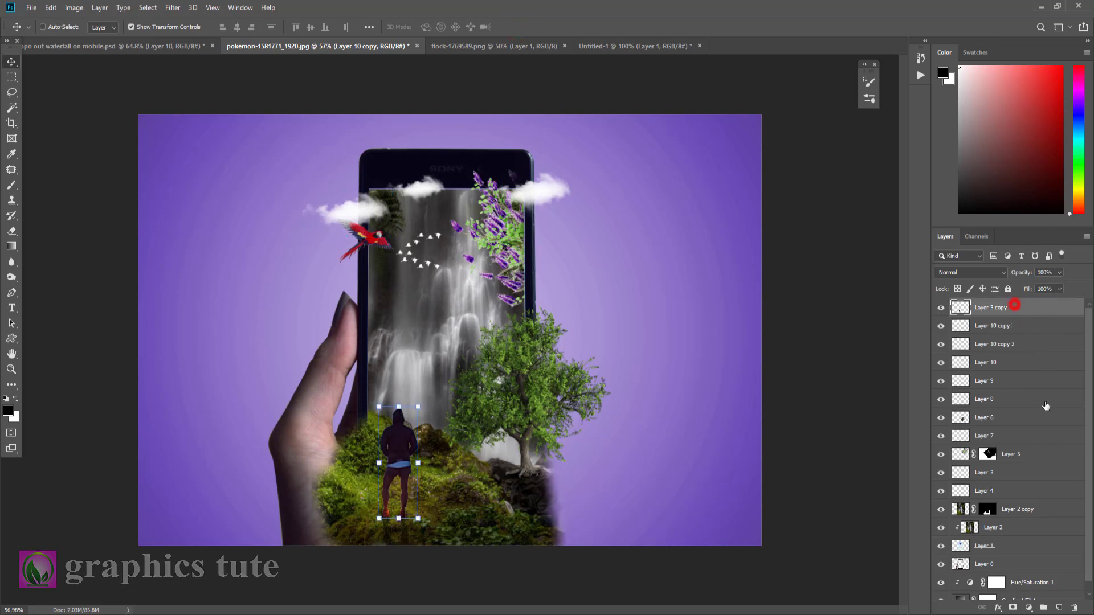
pyautogui.click(1058, 609)
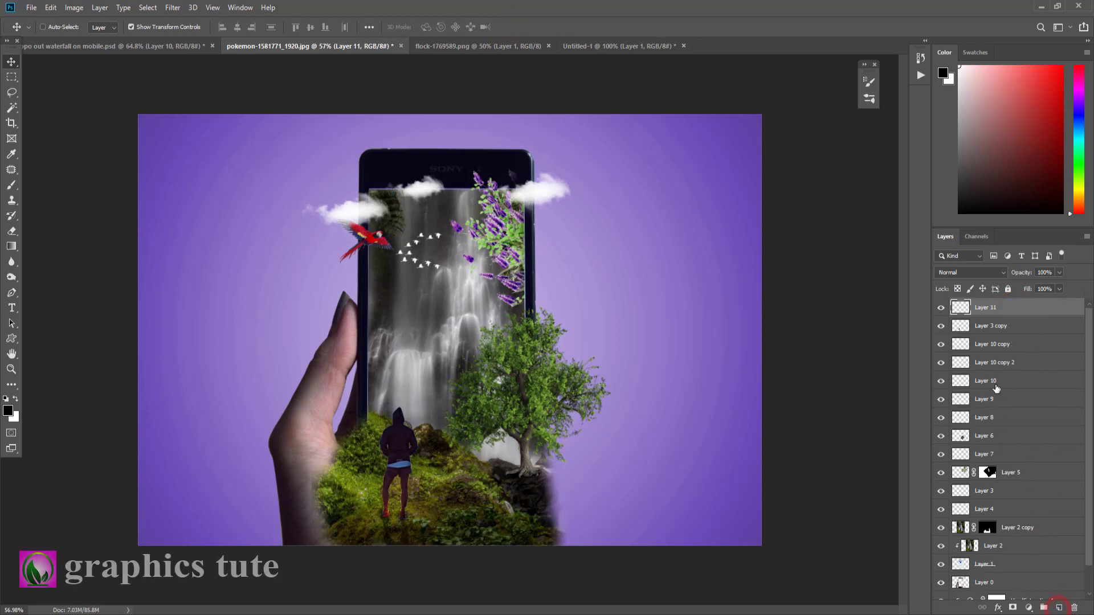
# Stamp the visible image into Layer 11 and grade it with a 3Strip.look Color Lookup.
pyautogui.hotkey('ctrl', 'shift', 'alt', 'e')
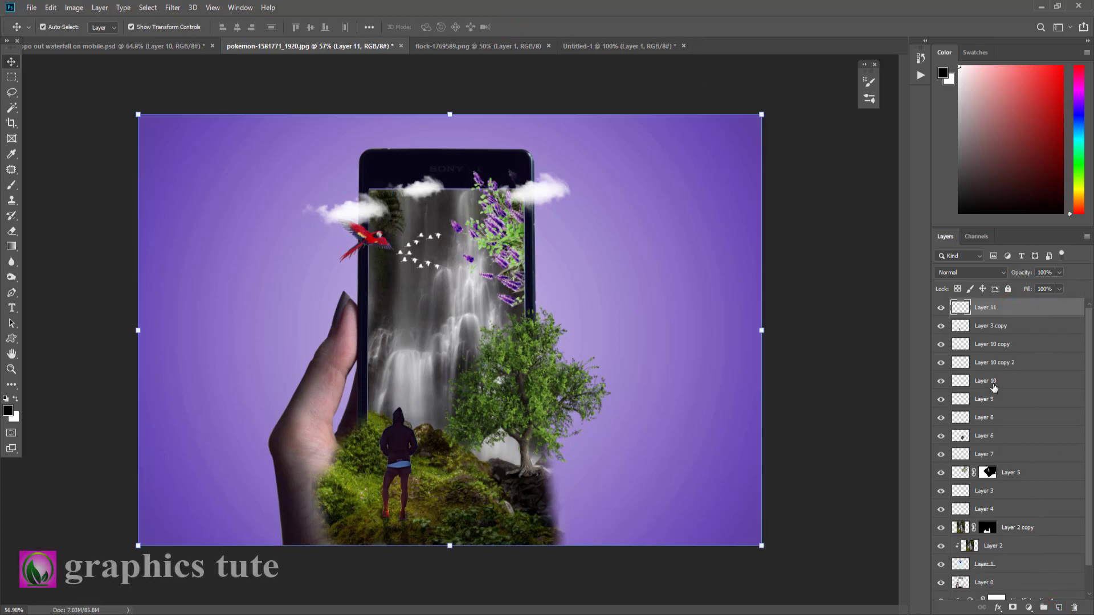
pyautogui.click(1029, 608)
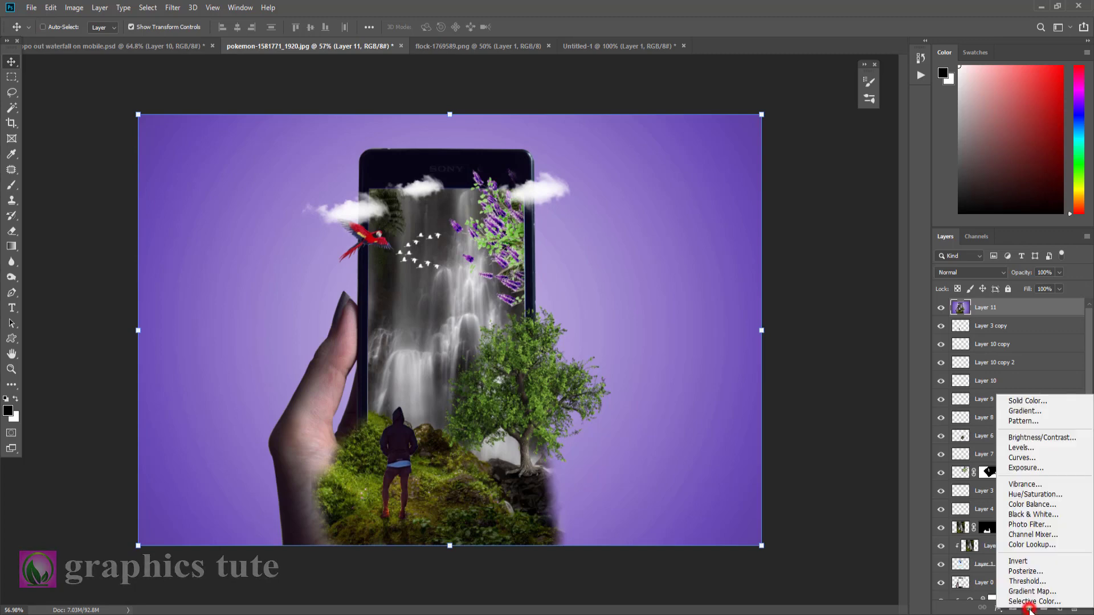
pyautogui.click(1033, 545)
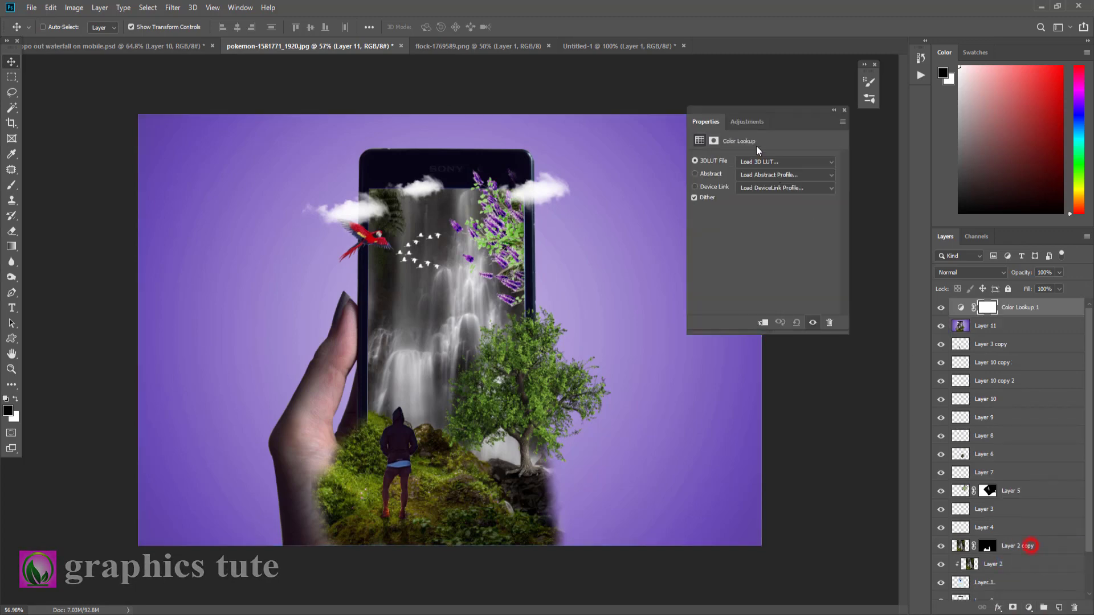
pyautogui.click(770, 162)
pyautogui.click(769, 221)
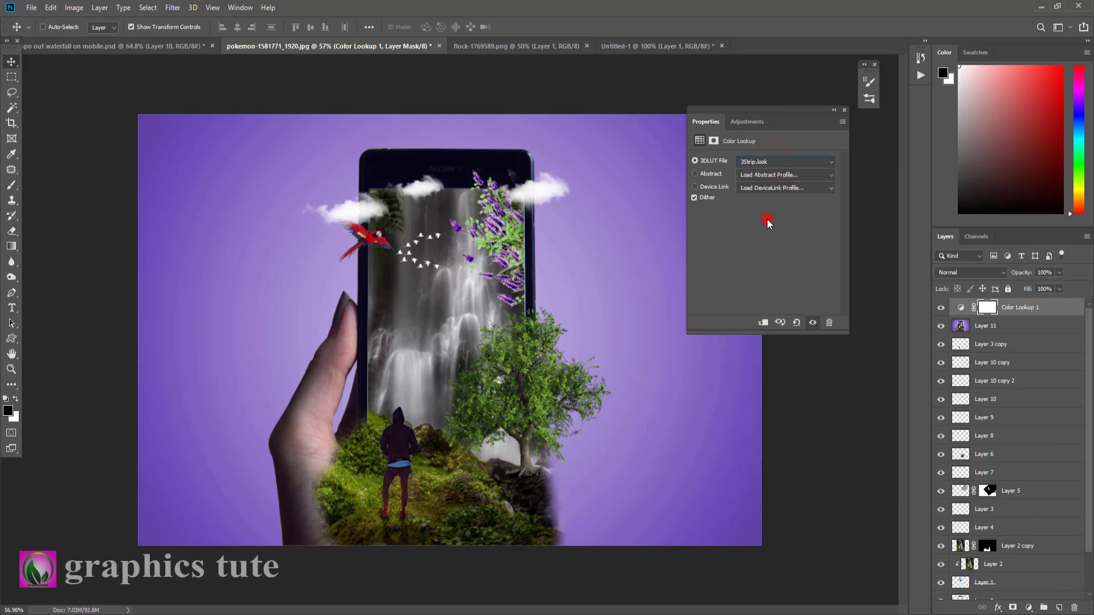
pyautogui.click(844, 111)
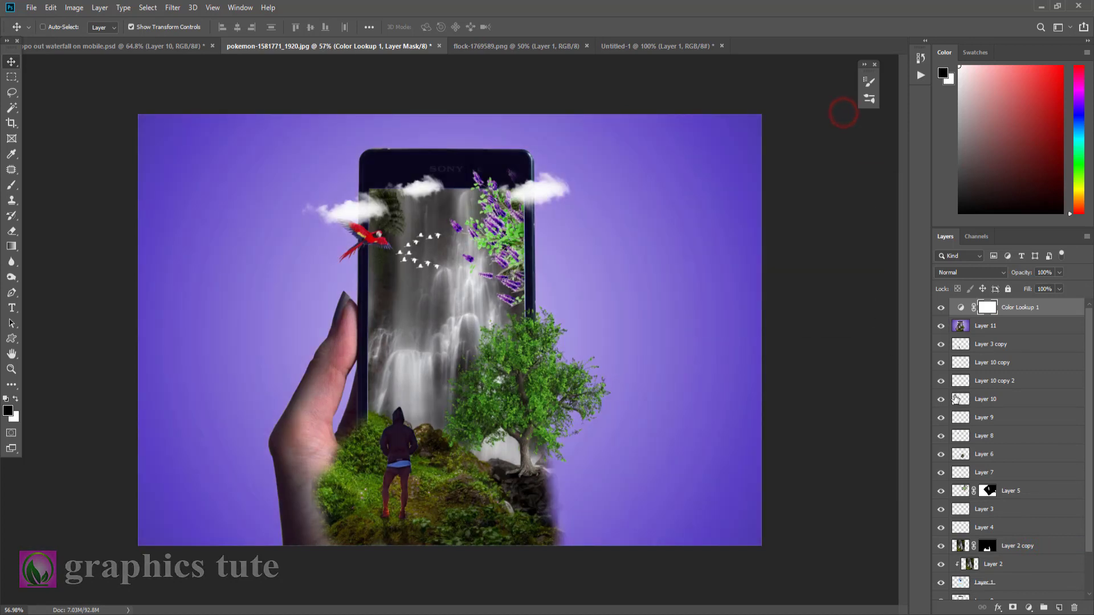
# Toggle the Color Lookup to compare, leave it on, and add empty Layer 12.
pyautogui.click(941, 310)
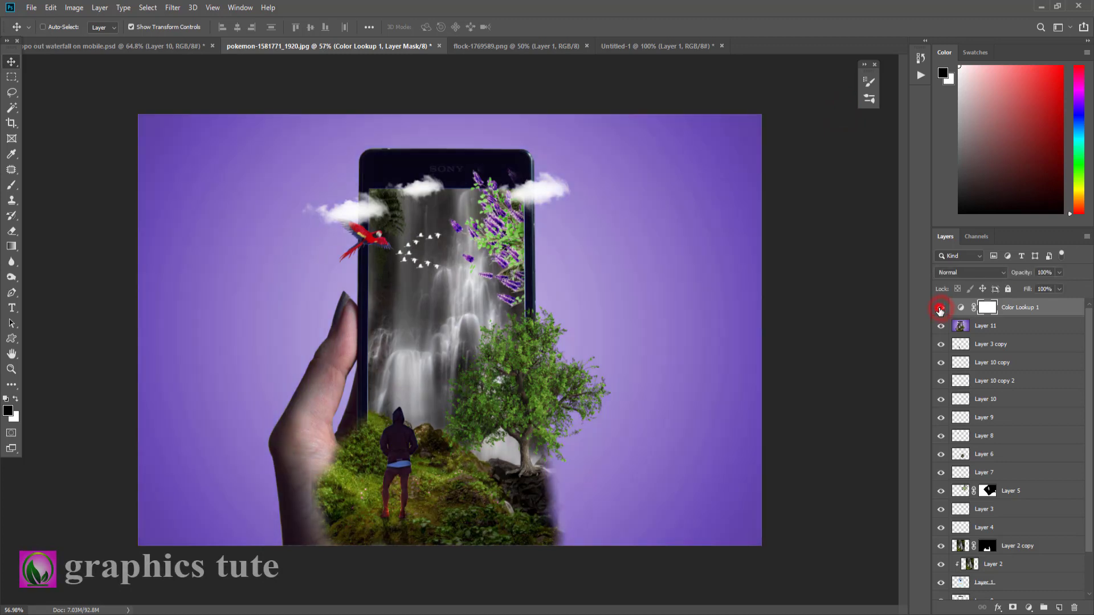
pyautogui.click(941, 309)
pyautogui.click(941, 309)
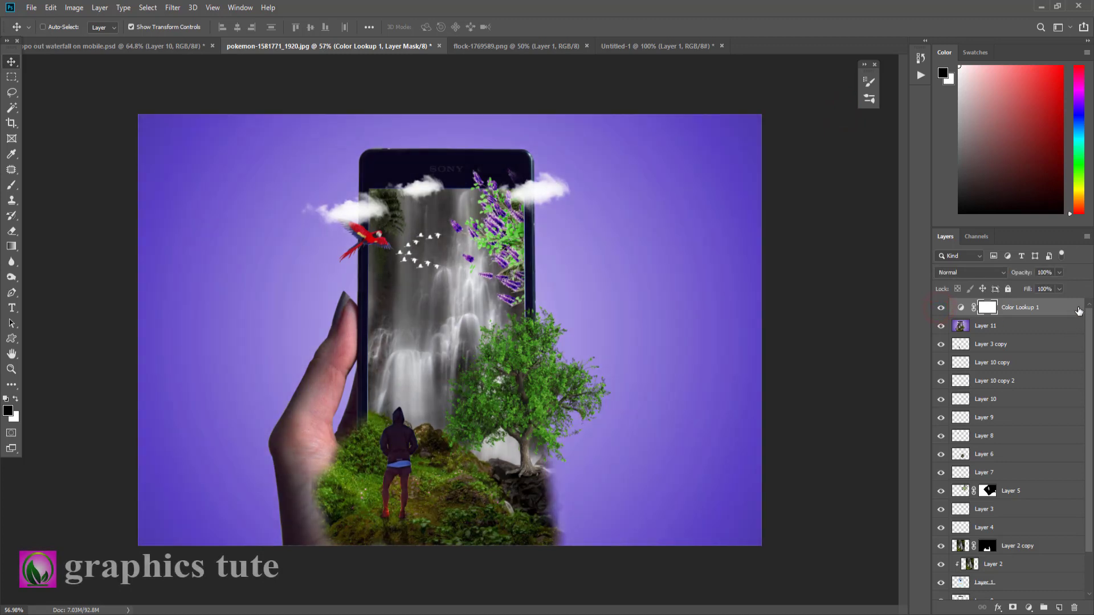
pyautogui.click(1060, 609)
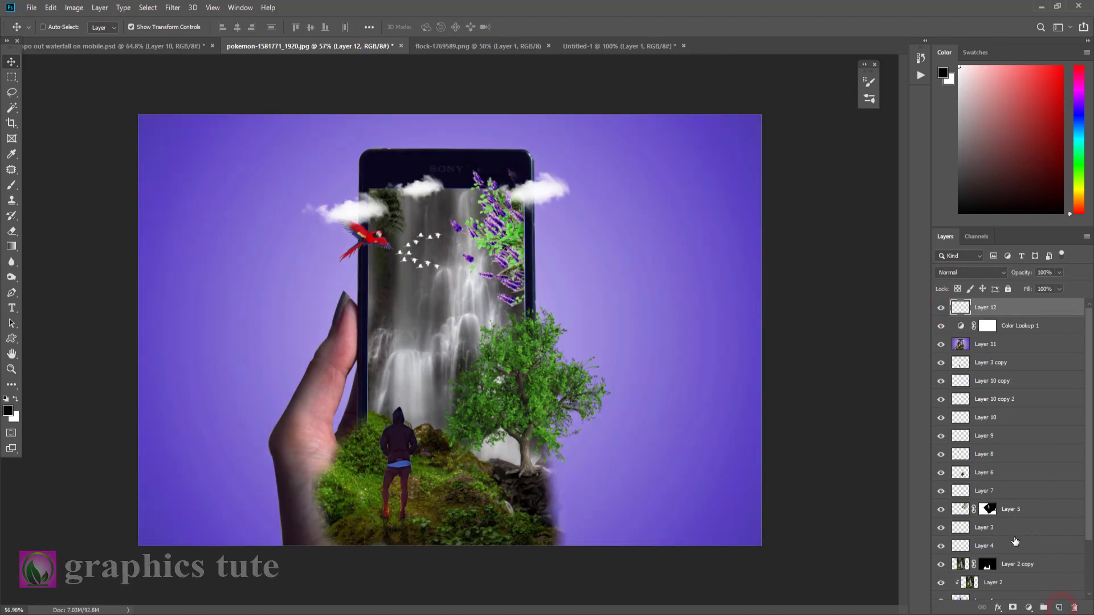
# Stamp the visible image into Layer 12, blend it in Linear Light, and apply a 0.7-pixel High Pass.
pyautogui.hotkey('ctrl', 'shift', 'alt', 'e')
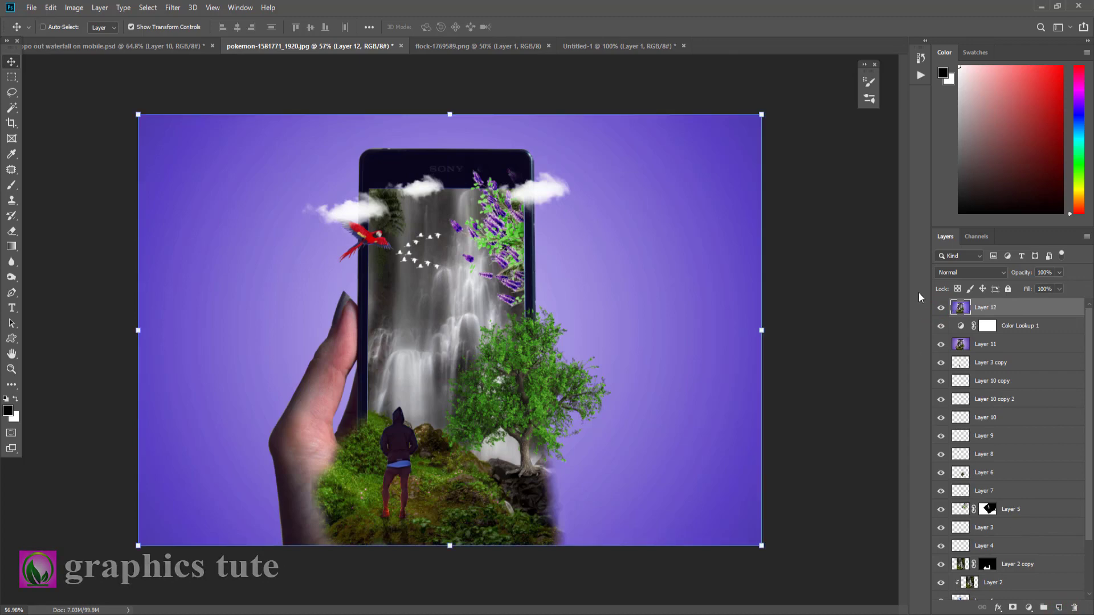
pyautogui.click(950, 277)
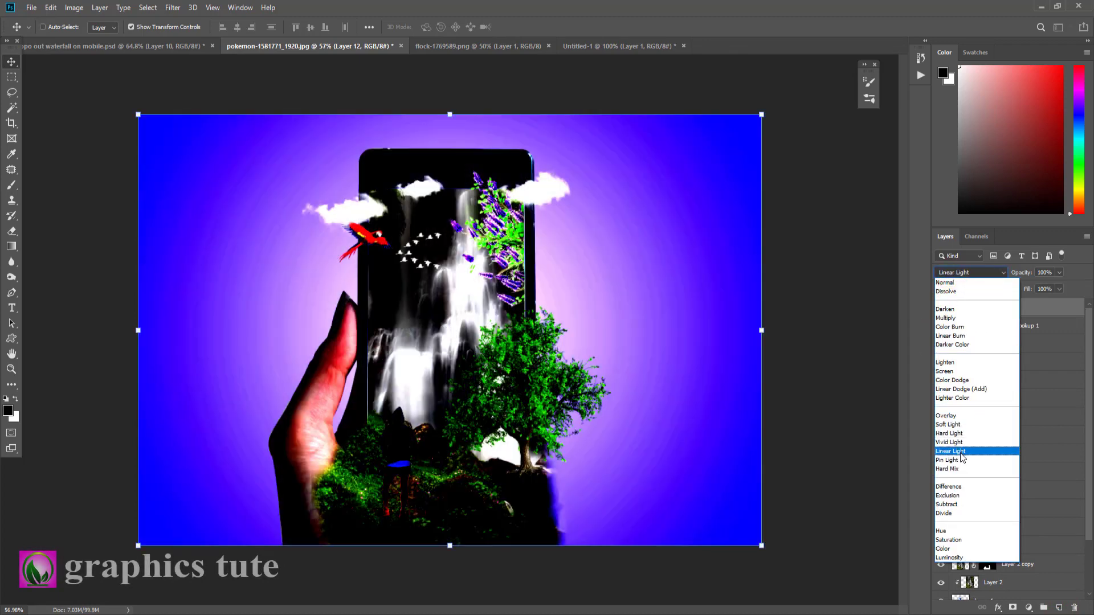
pyautogui.click(975, 455)
pyautogui.click(172, 8)
pyautogui.moveTo(230, 288)
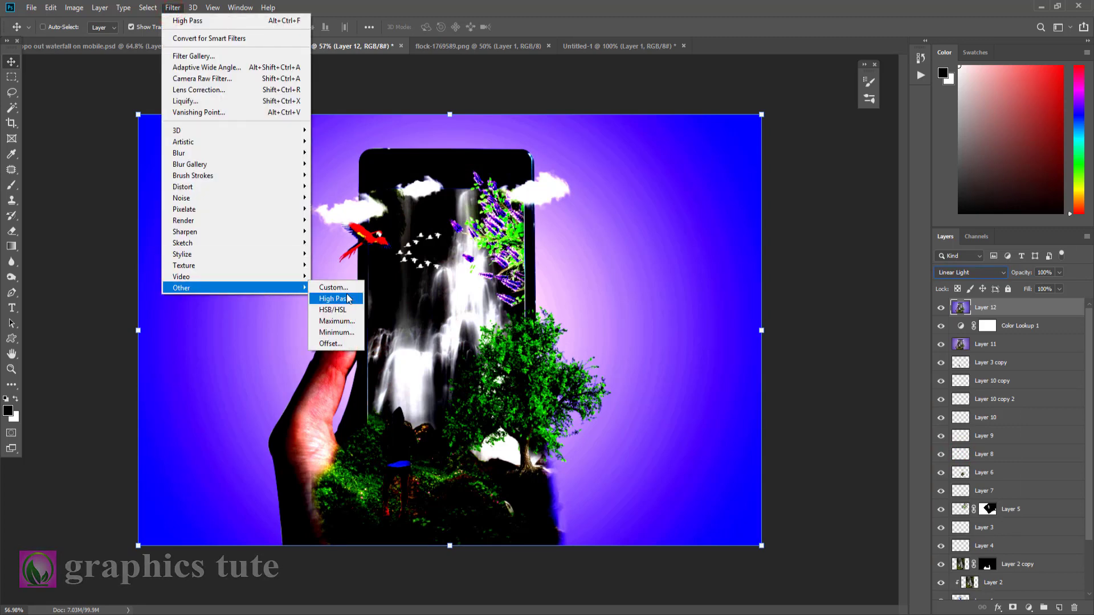
pyautogui.click(336, 299)
pyautogui.click(782, 179)
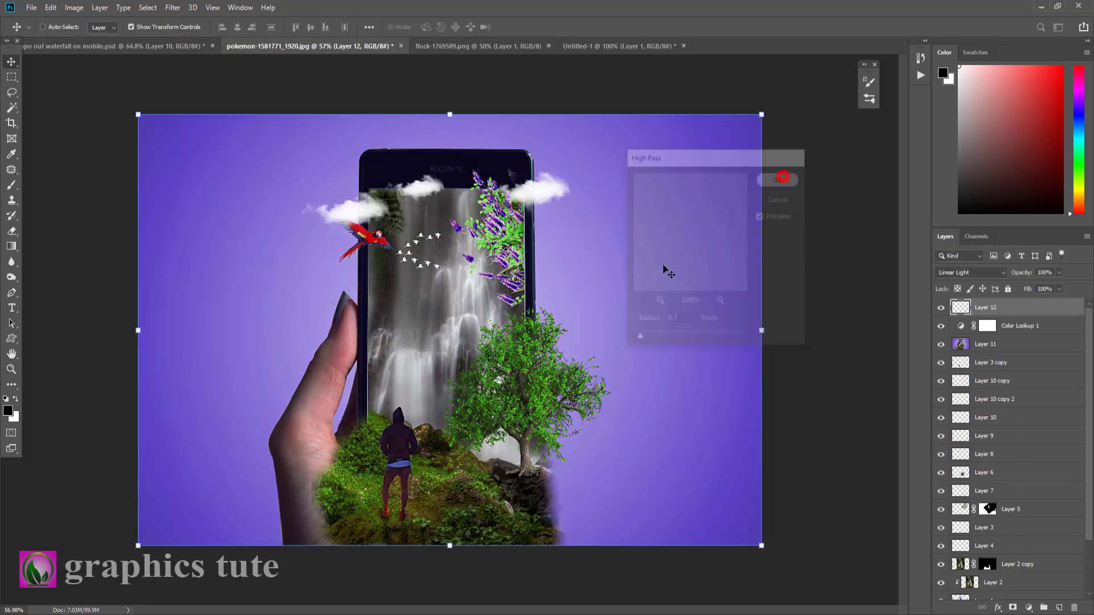
pyautogui.click(13, 369)
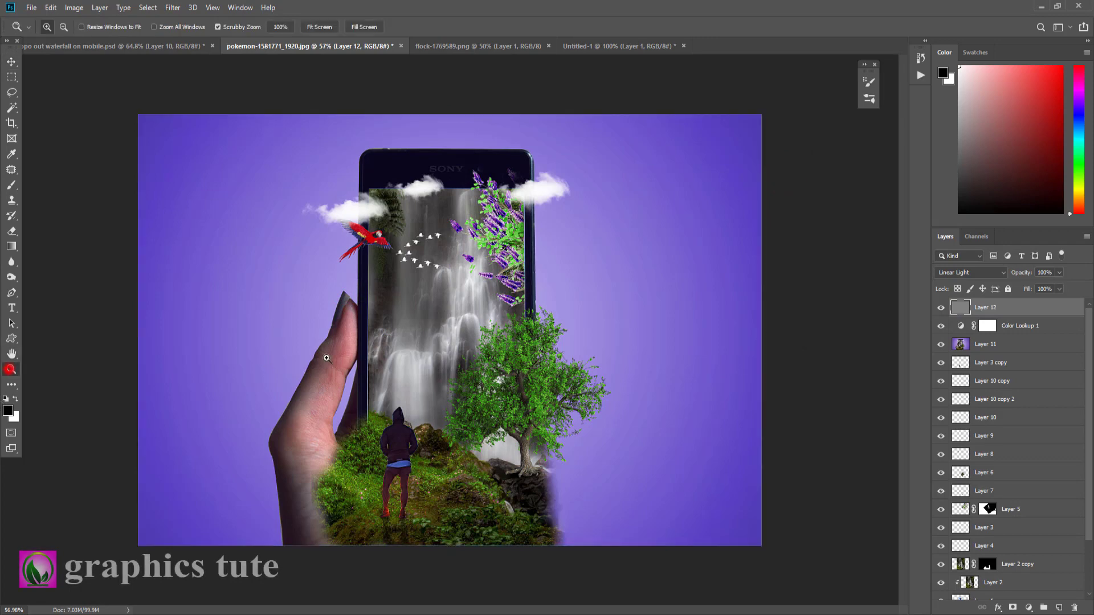
pyautogui.moveTo(446, 340); pyautogui.dragTo(465, 332)
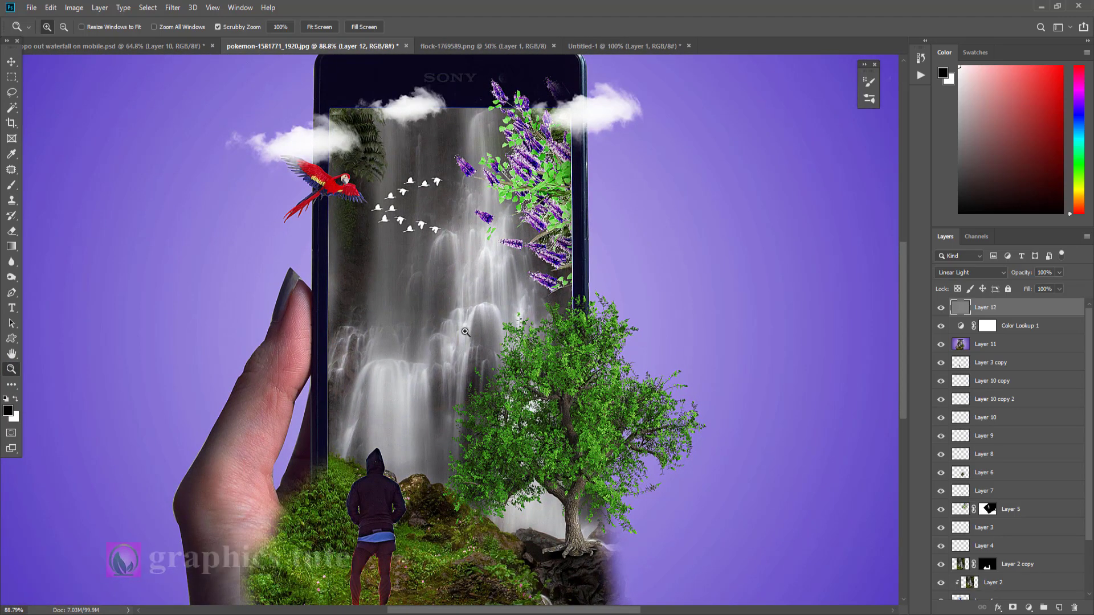